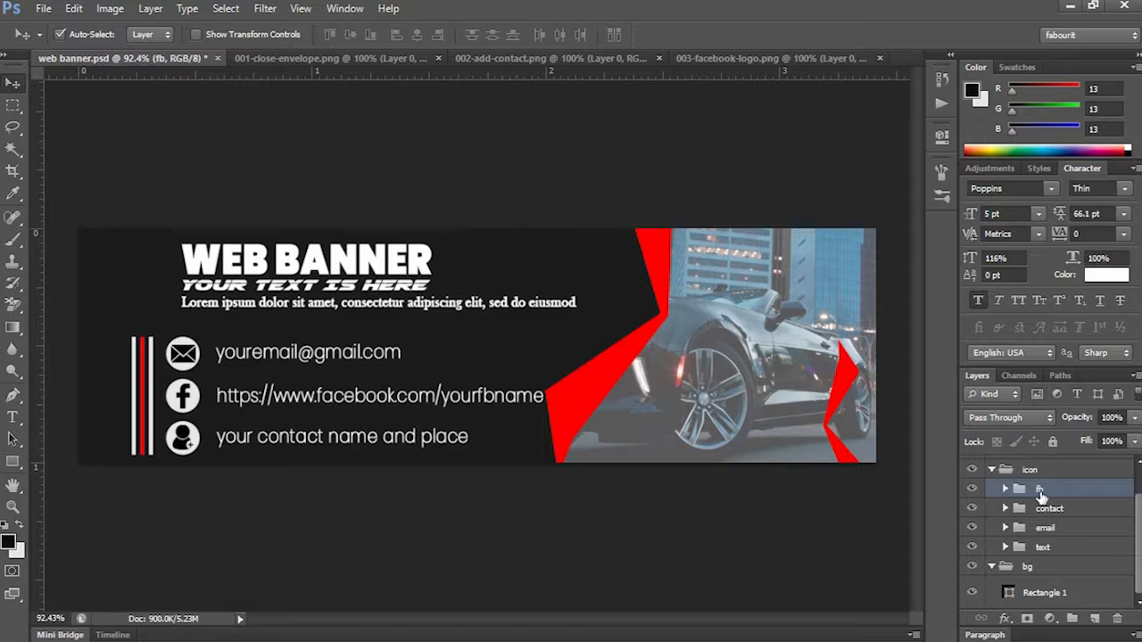
Duplicate the fb icon group and convert the copy to a smart object.
{"action": "key", "text": "ctrl+g"}
{"action": "key", "text": "ctrl+z"}
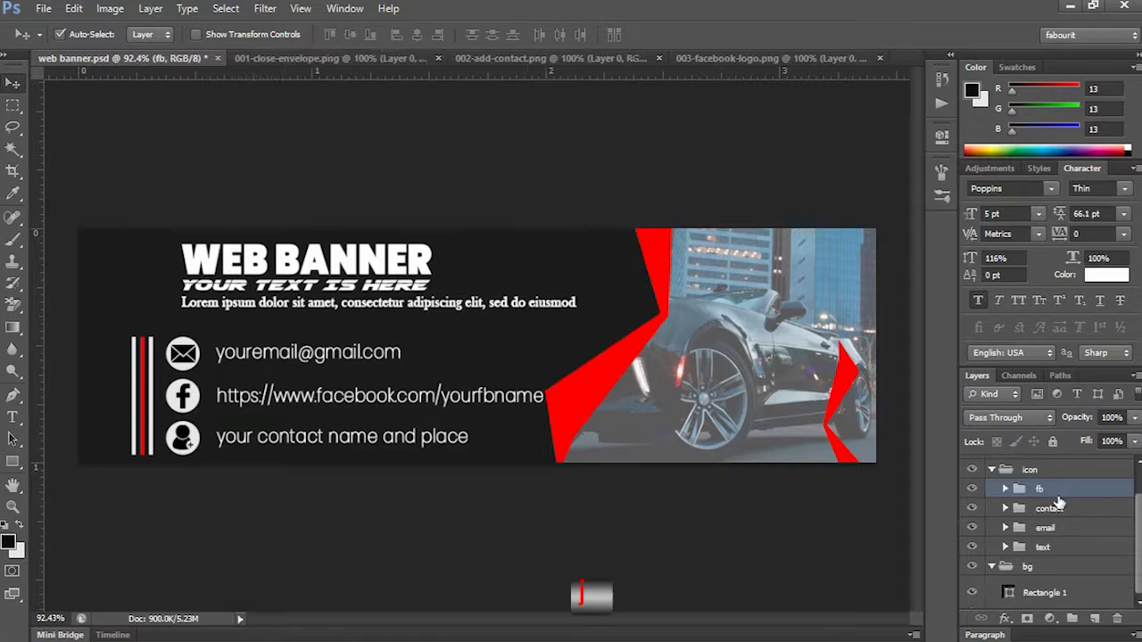
{"action": "key", "text": "ctrl+j"}
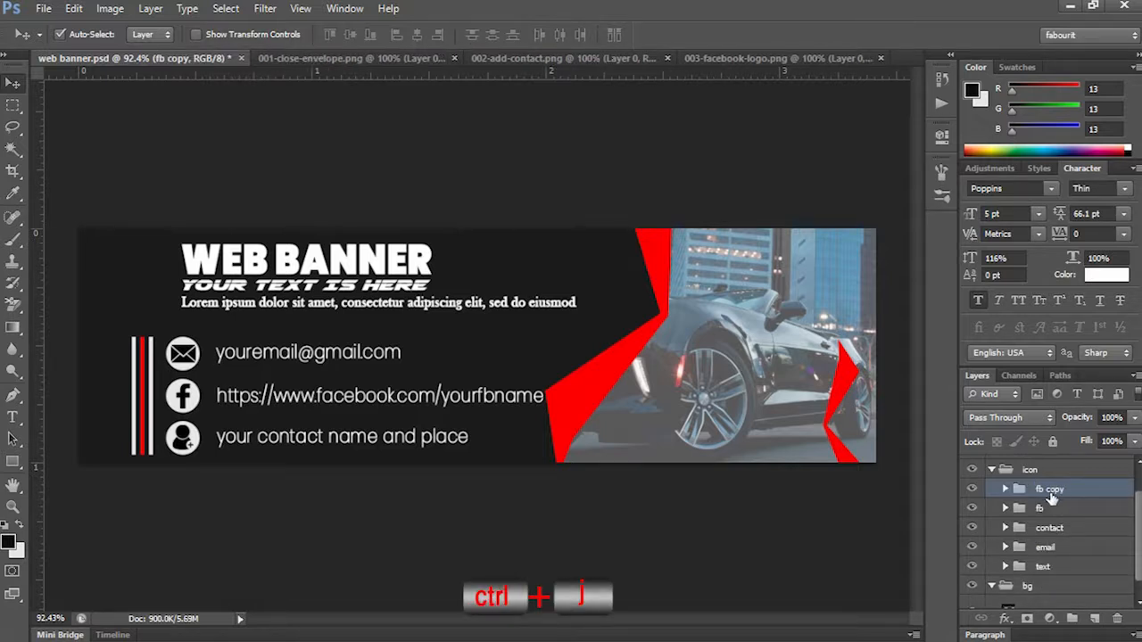
{"action": "right_click", "coordinate": [1050, 497]}
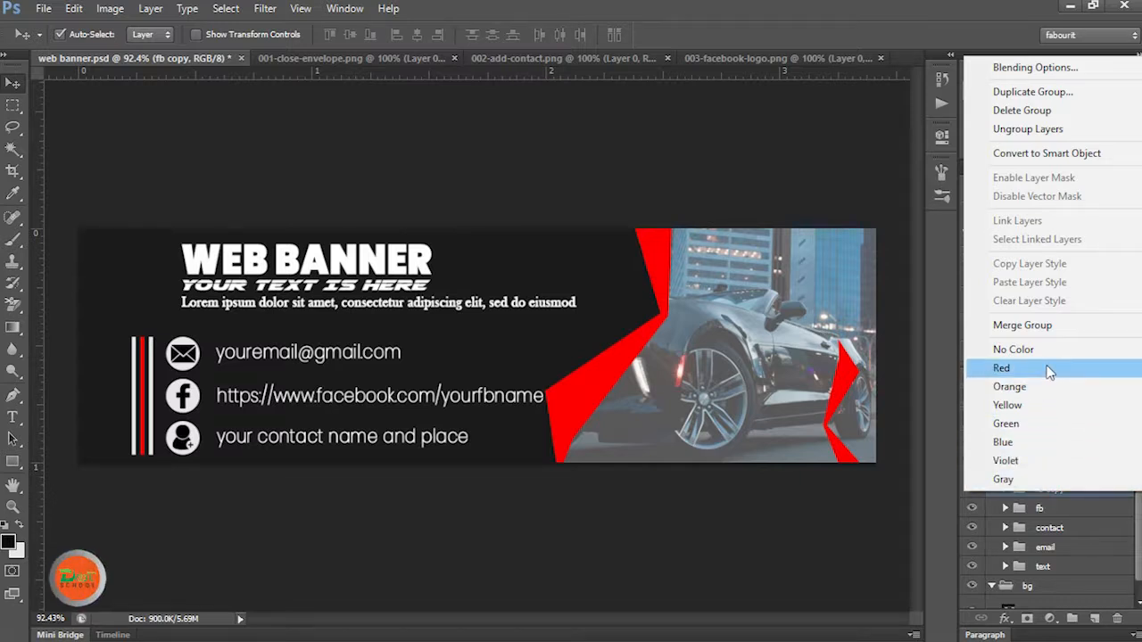
{"action": "left_click", "coordinate": [1050, 497]}
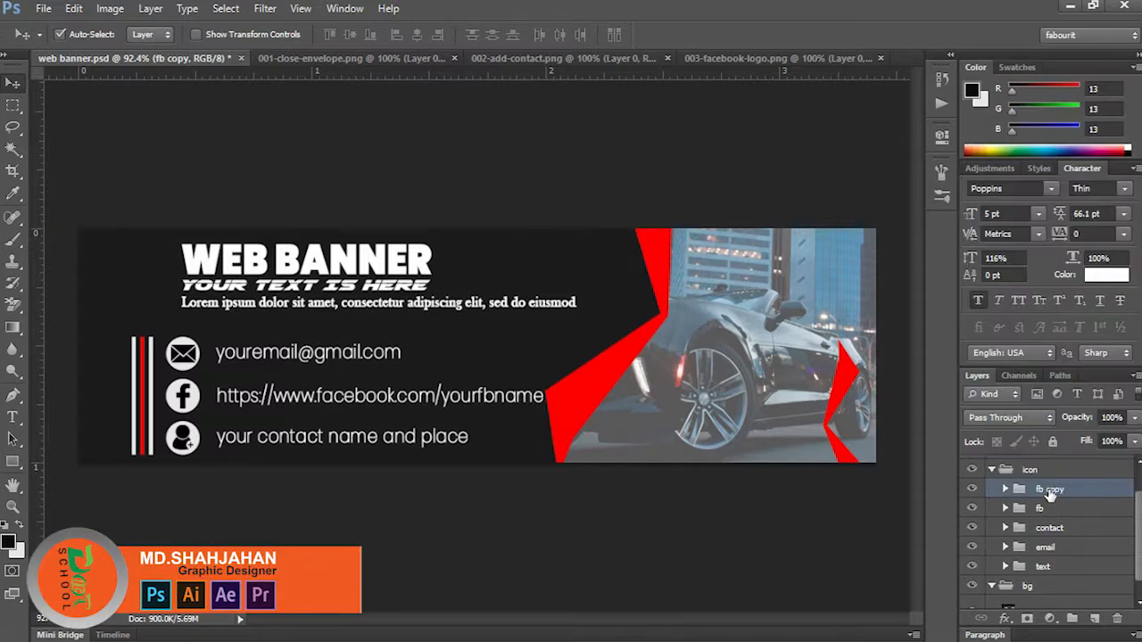
{"action": "right_click", "coordinate": [1050, 497]}
{"action": "left_click", "coordinate": [1064, 150]}
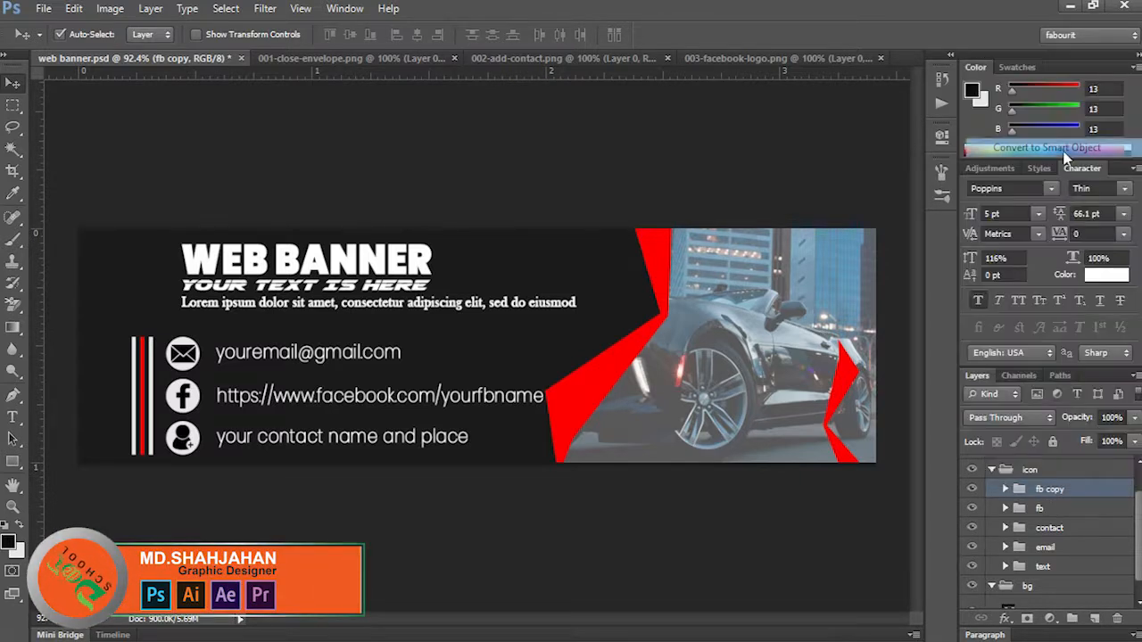
Recolour the circle inside the fb copy smart object red, and save and close its contents.
{"action": "double_click", "coordinate": [1009, 487]}
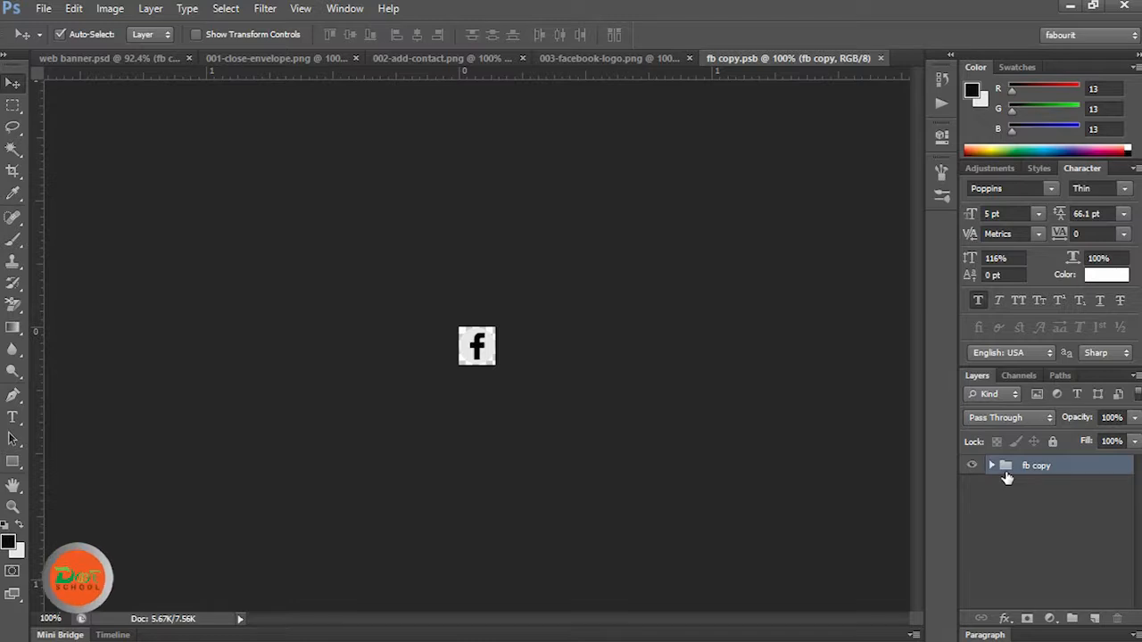
{"action": "left_click", "coordinate": [991, 465]}
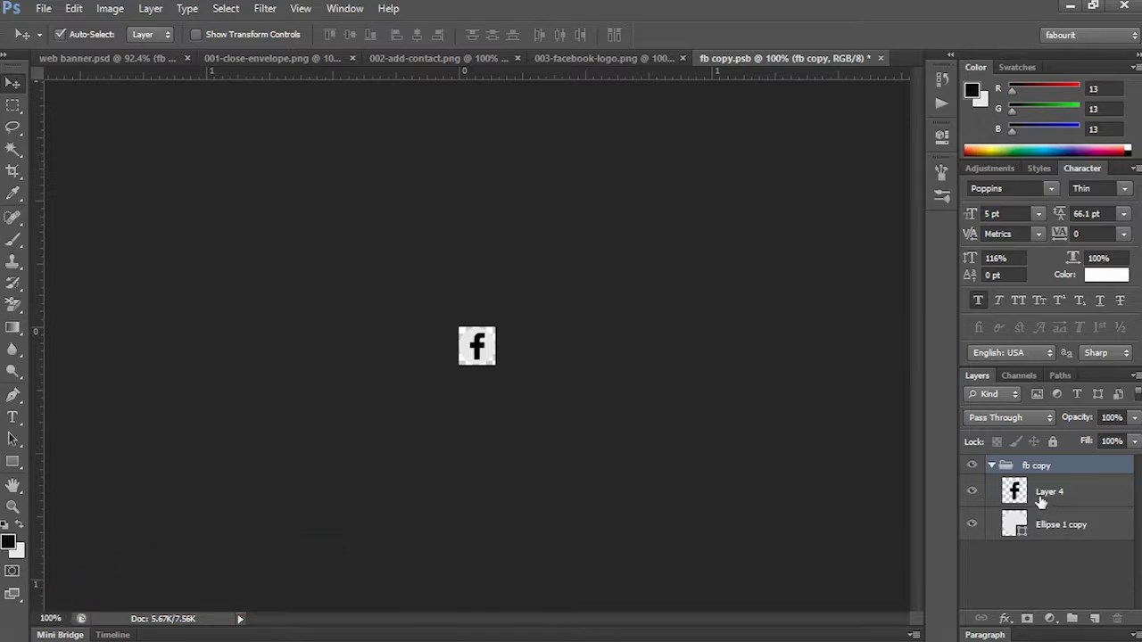
{"action": "double_click", "coordinate": [1012, 528]}
{"action": "left_click_drag", "start_coordinate": [746, 218], "coordinate": [754, 181]}
{"action": "left_click", "coordinate": [927, 173]}
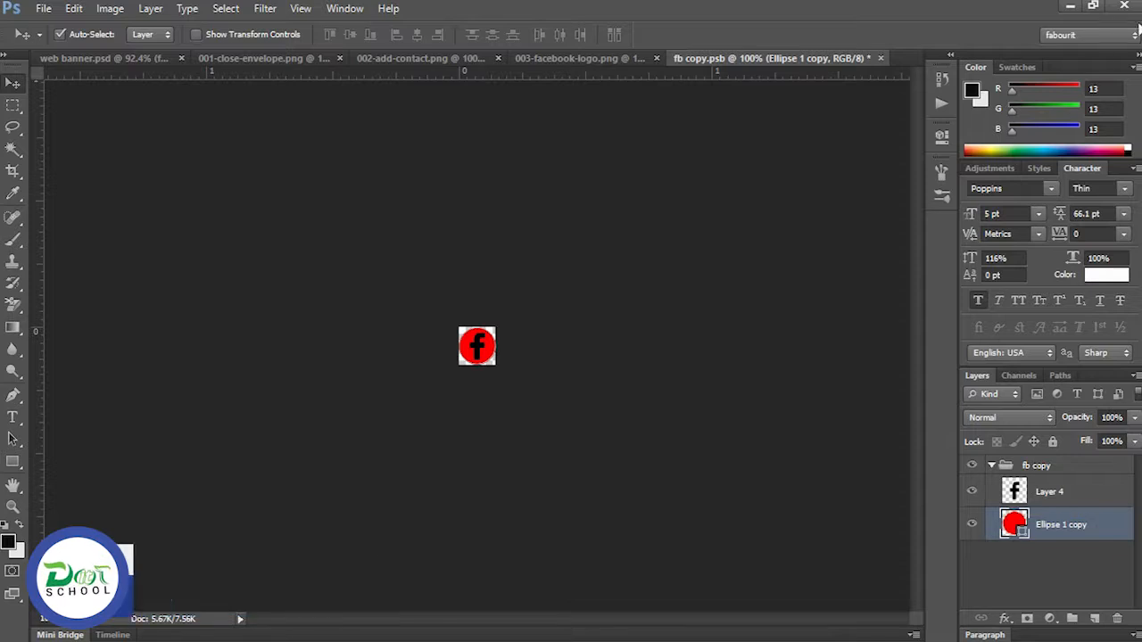
{"action": "key", "text": "ctrl+s"}
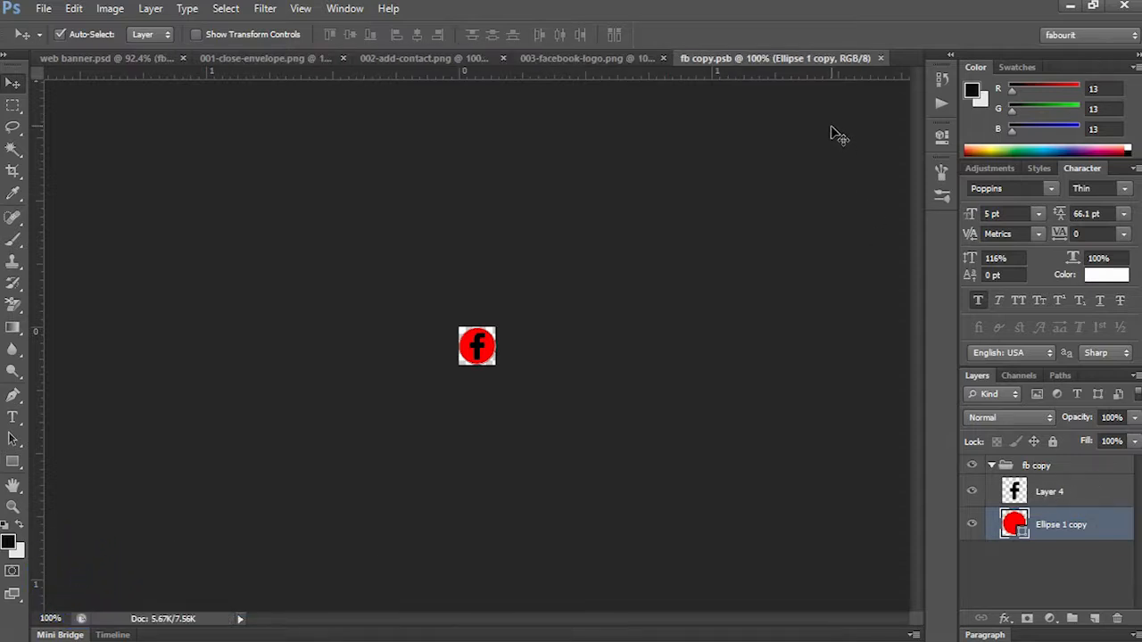
{"action": "left_click", "coordinate": [880, 58]}
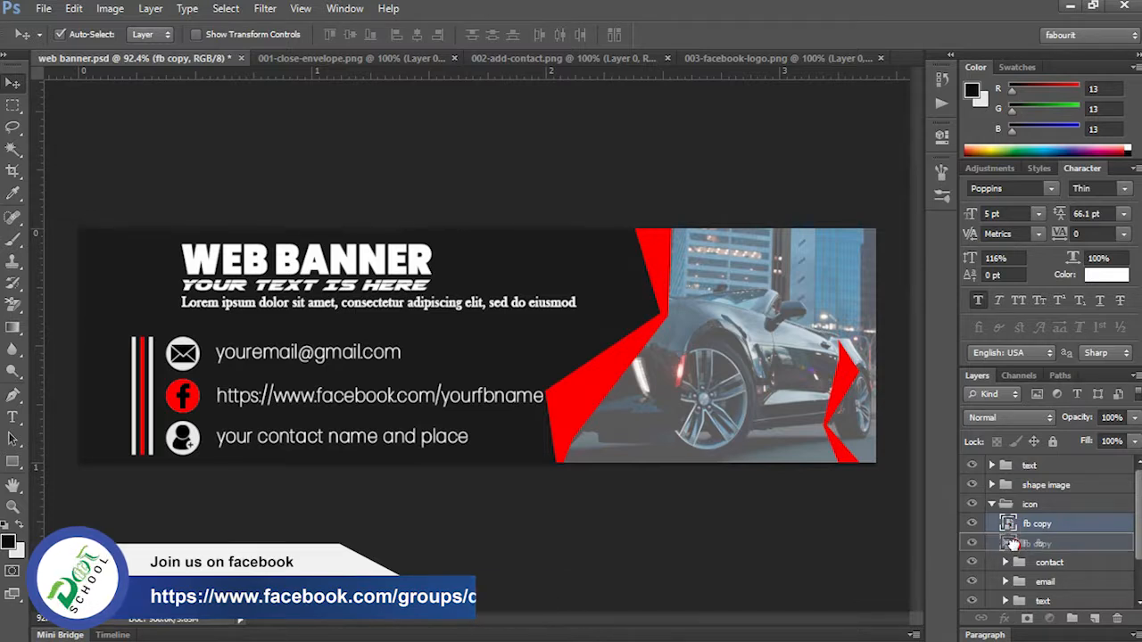
Move the fb copy smart object directly below the fb group inside the icon group.
{"action": "key", "text": "Delete"}
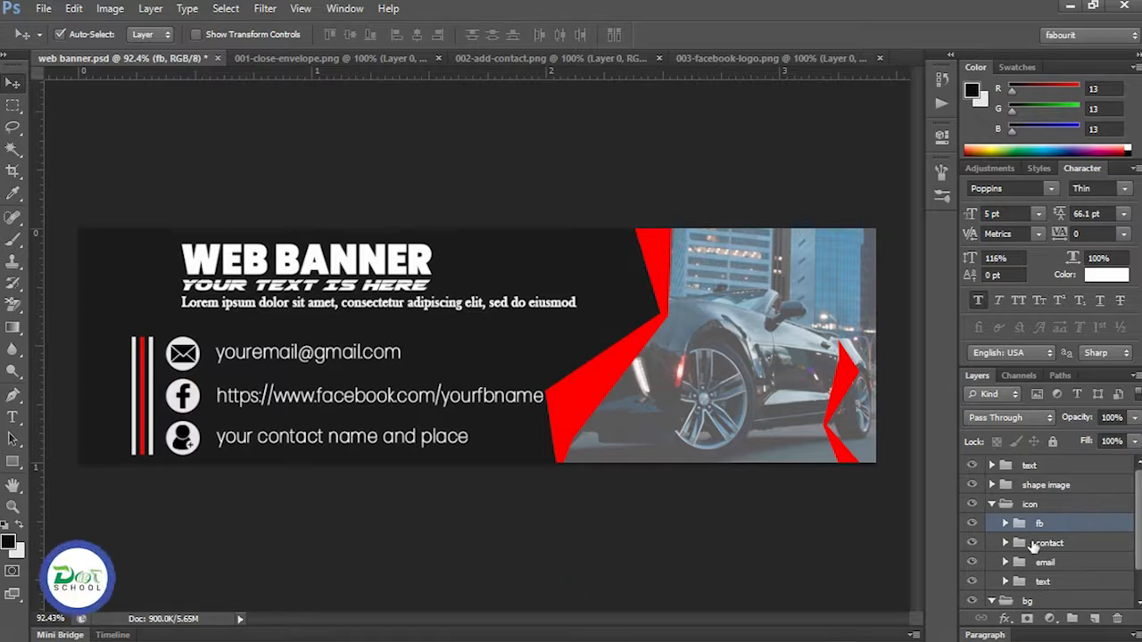
{"action": "key", "text": "ctrl+z"}
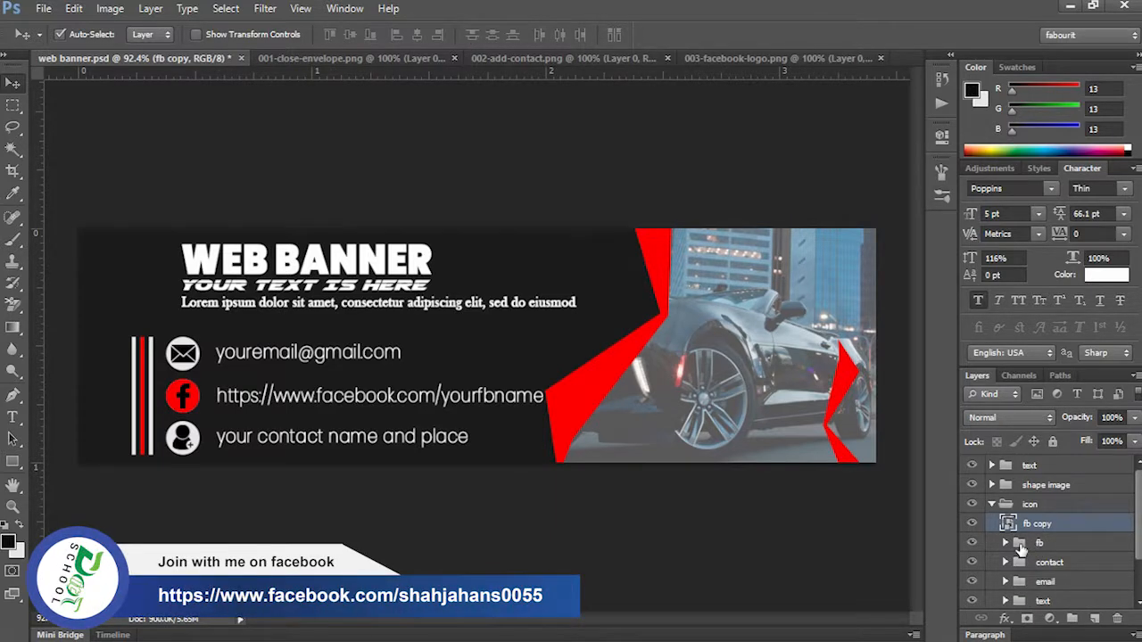
{"action": "left_click_drag", "start_coordinate": [1016, 525], "coordinate": [1001, 555]}
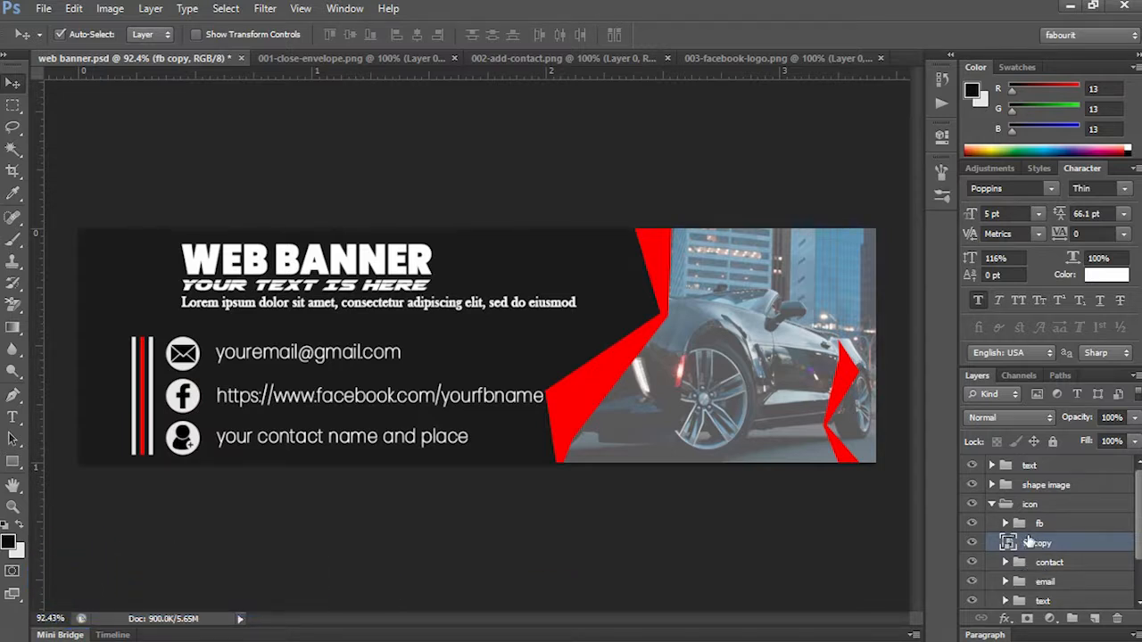
Duplicate the contact icon group and convert the copy to a smart object.
{"action": "left_click", "coordinate": [1031, 565]}
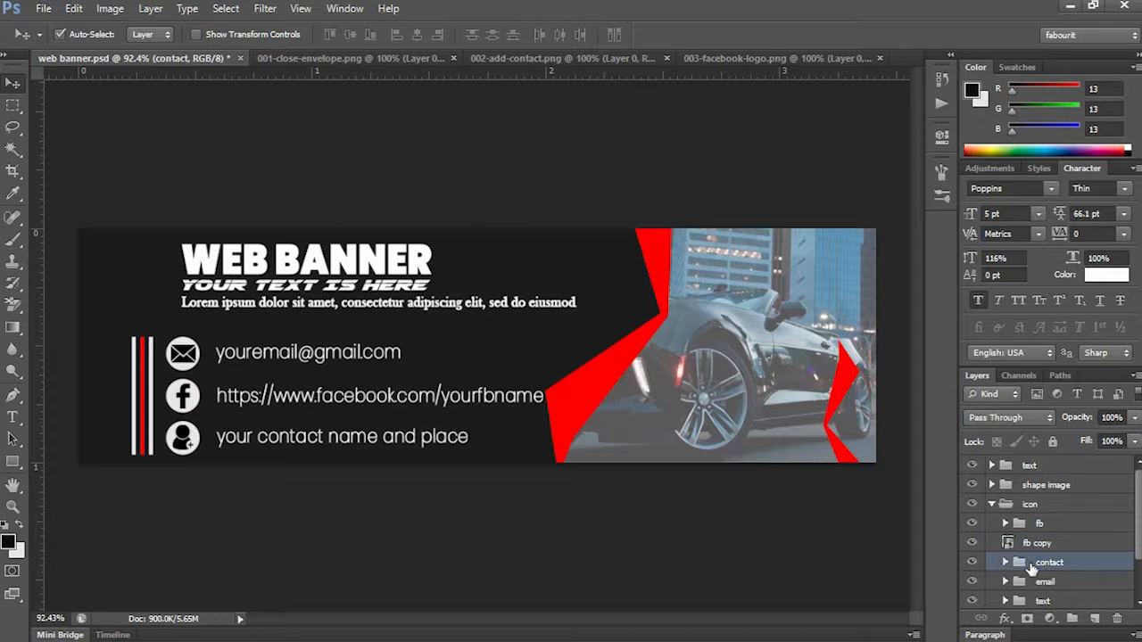
{"action": "key", "text": "ctrl+j"}
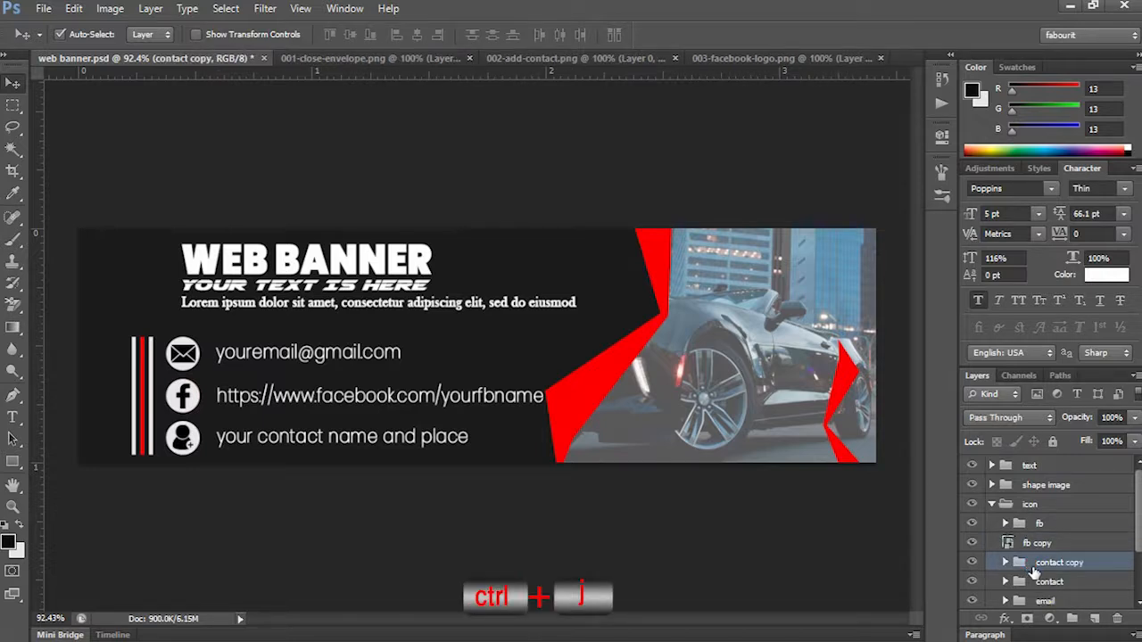
{"action": "right_click", "coordinate": [1033, 569]}
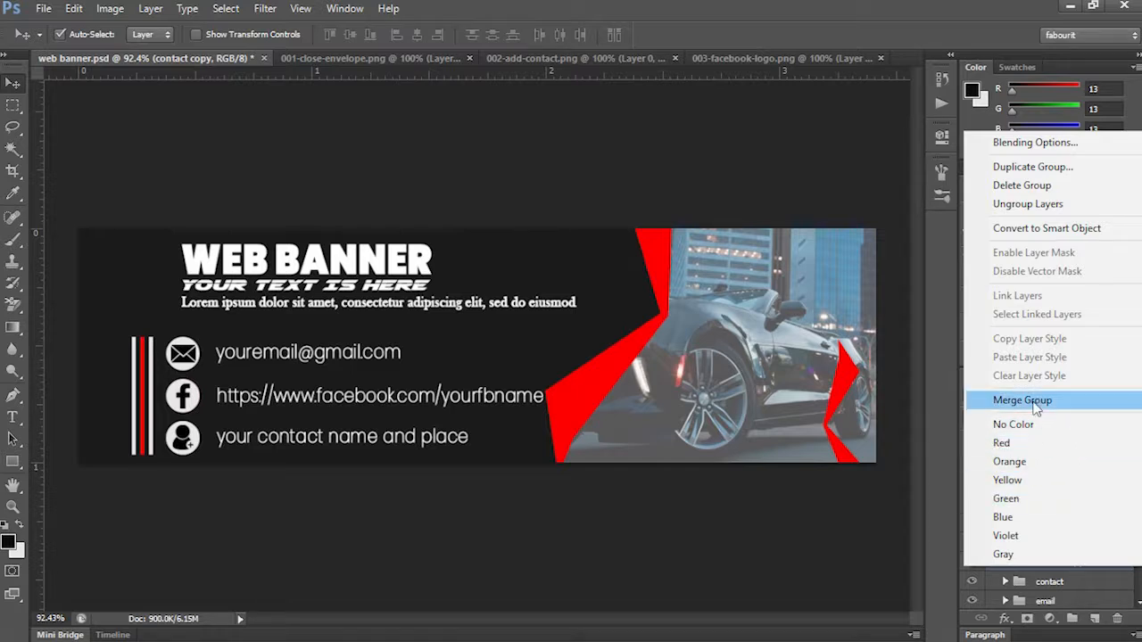
{"action": "left_click", "coordinate": [1042, 229]}
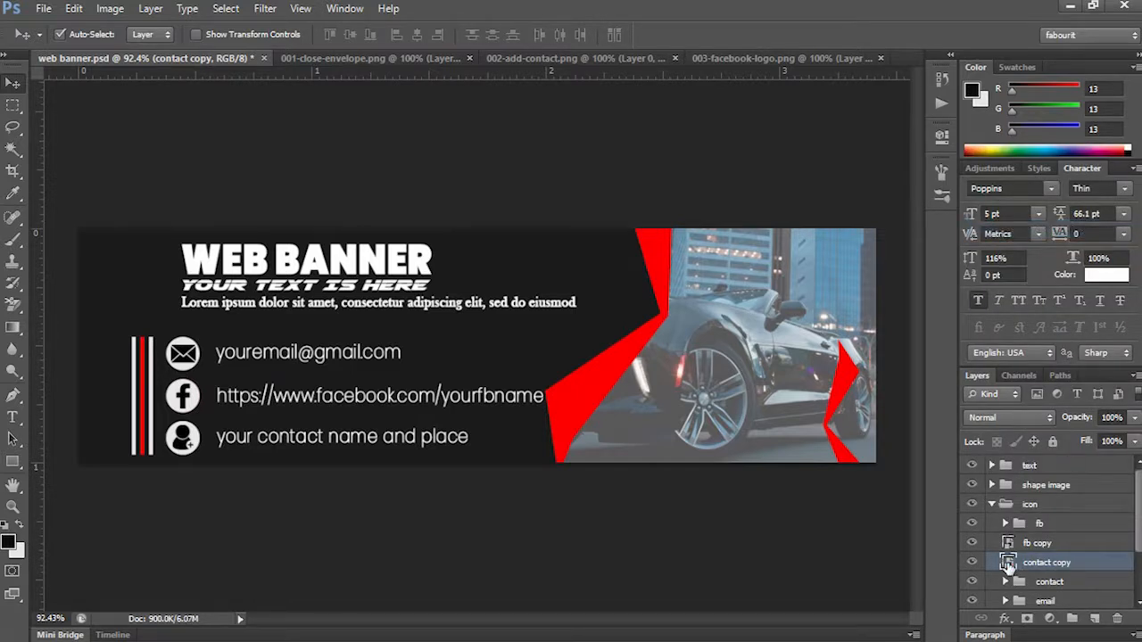
Open the contact copy smart object and recolour its Ellipse 1 copy 2 circle red.
{"action": "double_click", "coordinate": [1007, 564]}
{"action": "left_click", "coordinate": [991, 464]}
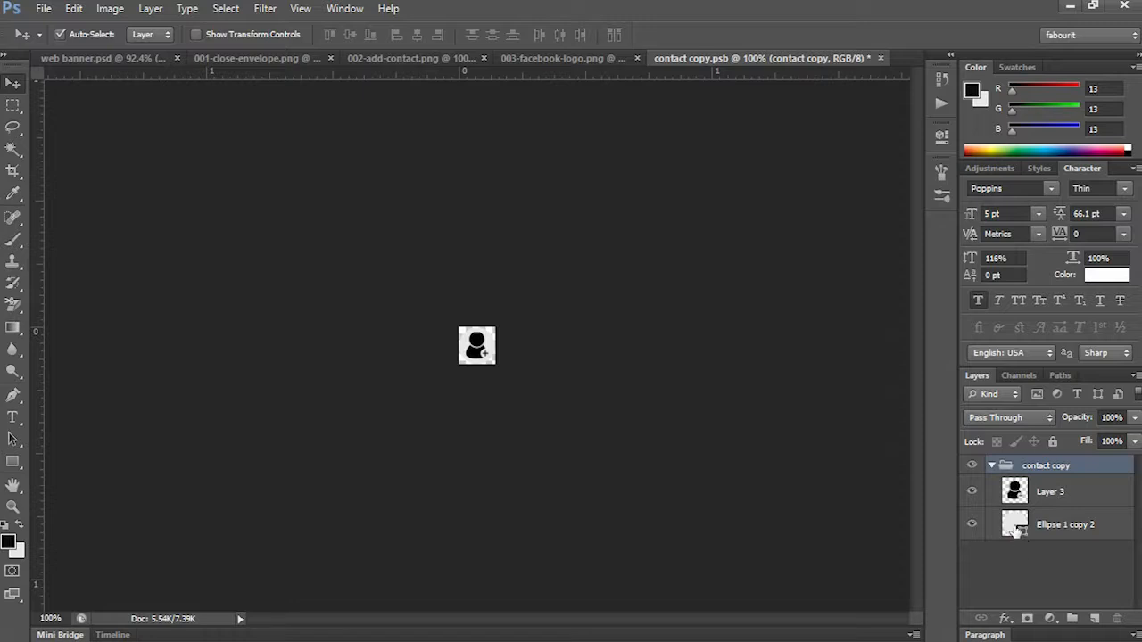
{"action": "double_click", "coordinate": [1015, 528]}
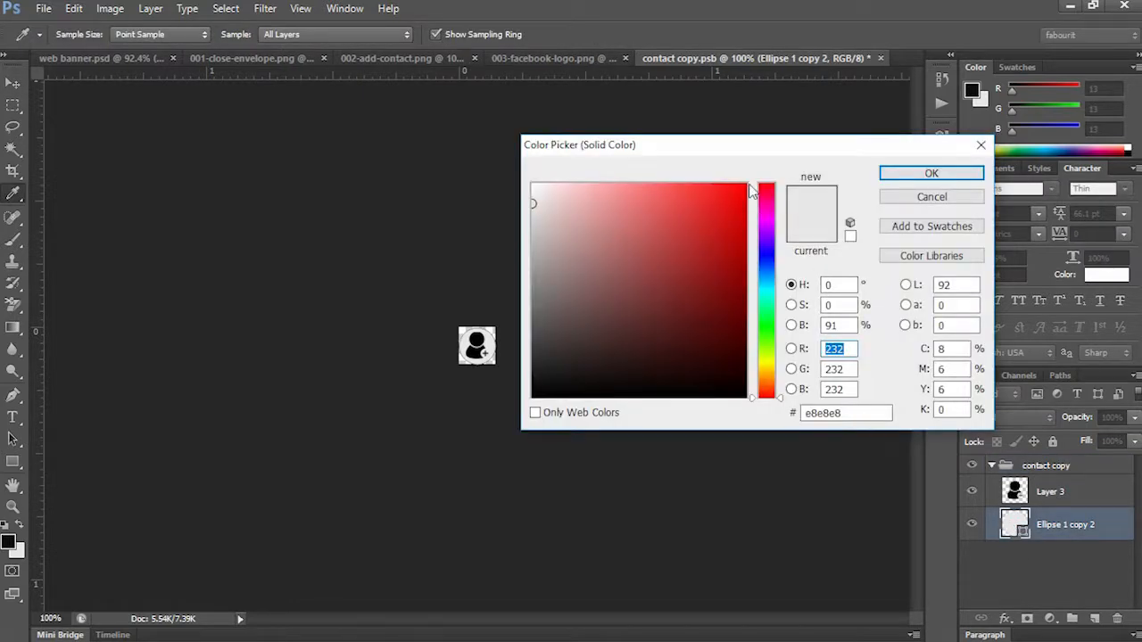
{"action": "left_click", "coordinate": [740, 185]}
{"action": "left_click", "coordinate": [931, 173]}
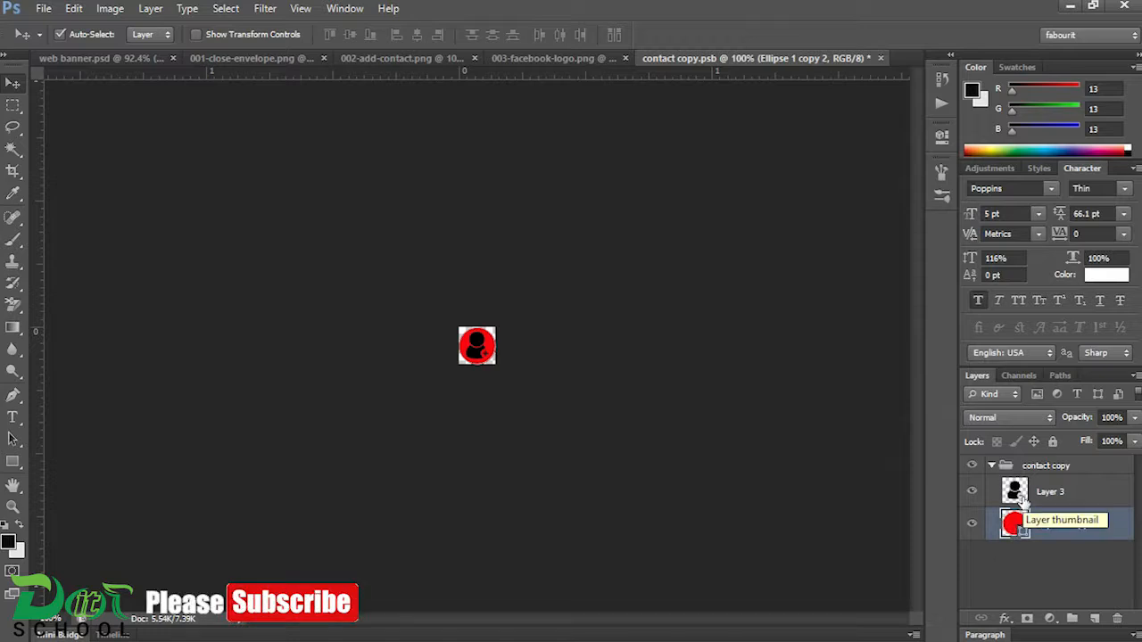
Apply a white (ffffff) Color Overlay to the person icon on Layer 3, and save and close the smart object.
{"action": "double_click", "coordinate": [1015, 496]}
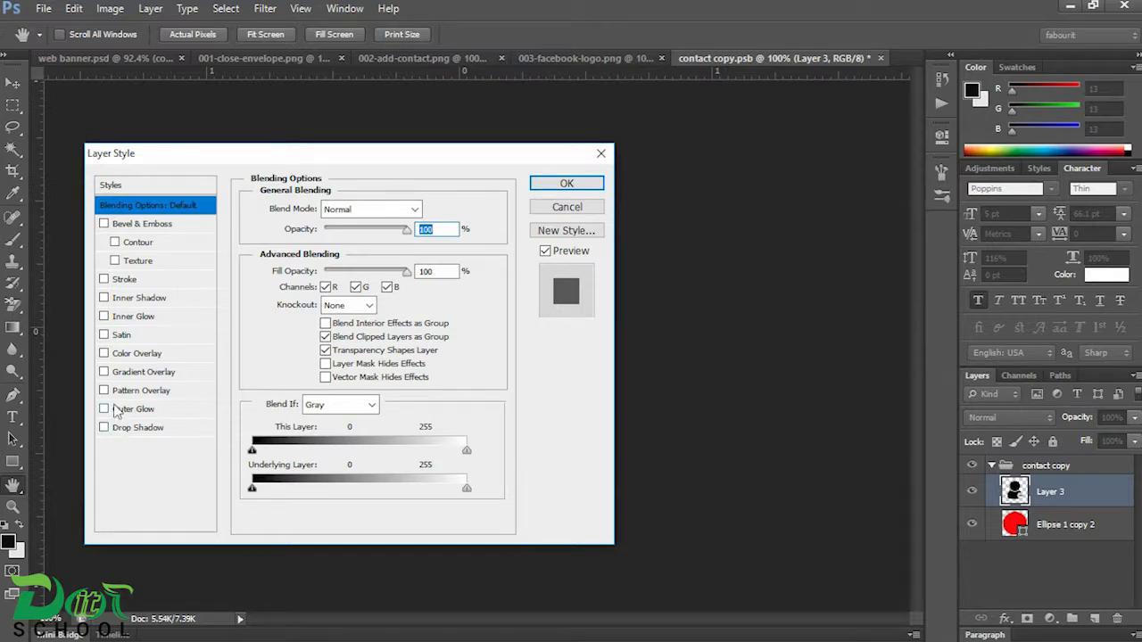
{"action": "left_click", "coordinate": [123, 356]}
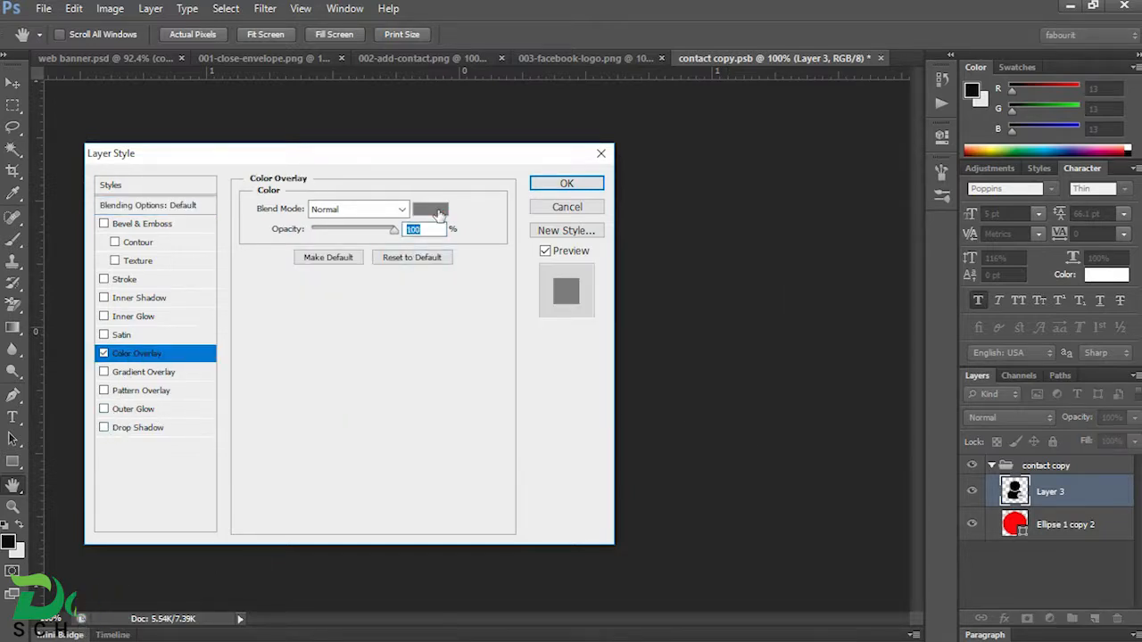
{"action": "left_click", "coordinate": [430, 209]}
{"action": "left_click", "coordinate": [527, 183]}
{"action": "left_click", "coordinate": [931, 173]}
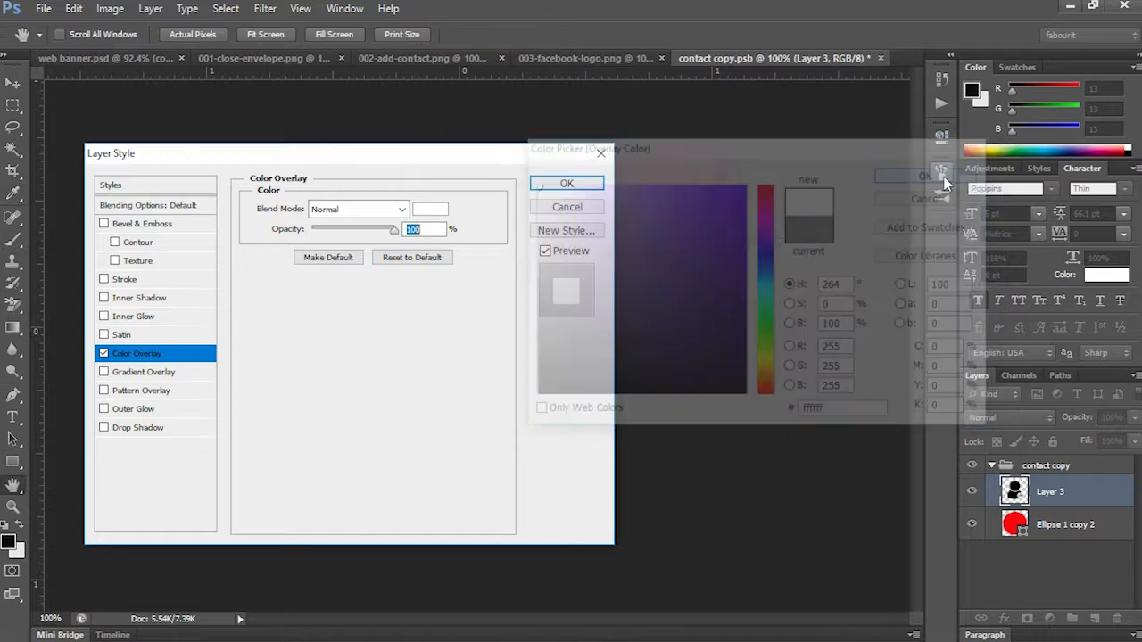
{"action": "left_click", "coordinate": [599, 187]}
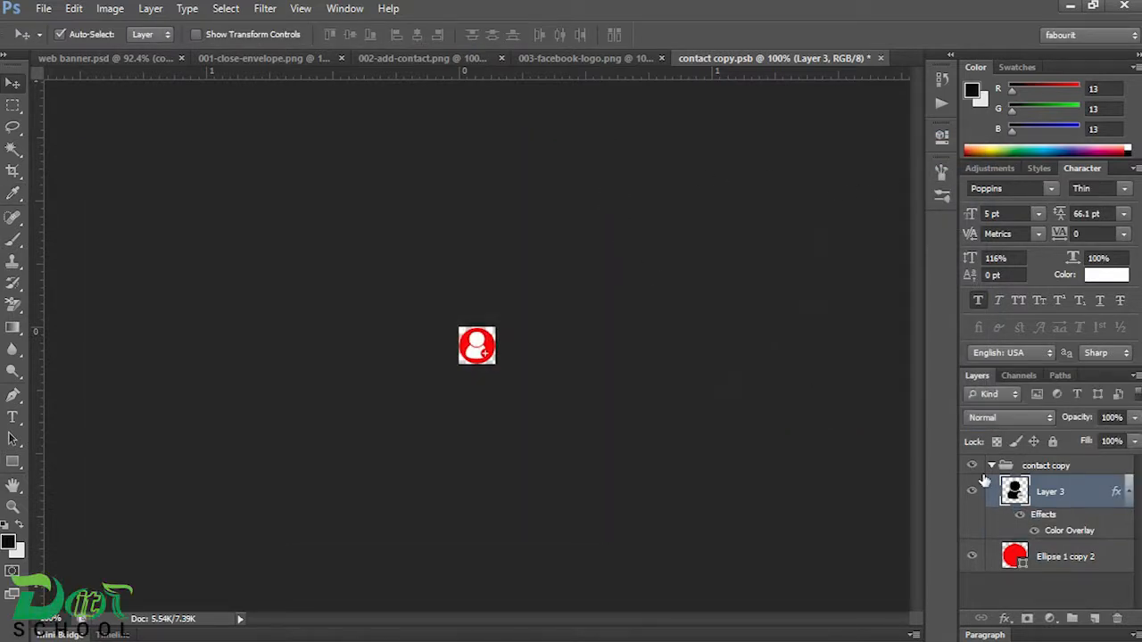
{"action": "key", "text": "ctrl+s"}
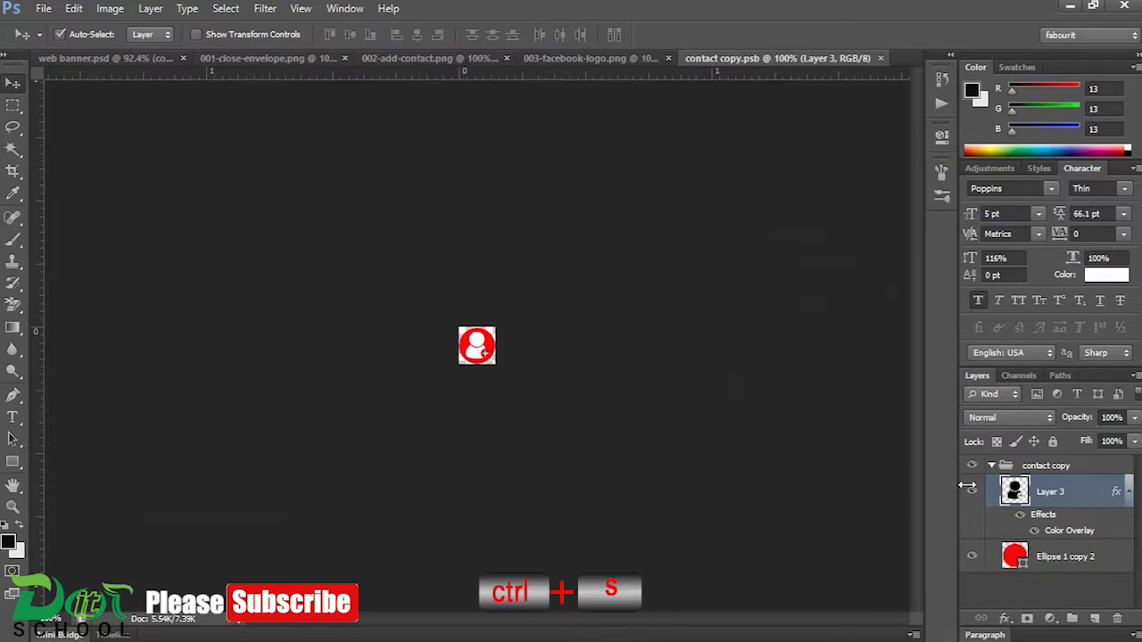
{"action": "left_click", "coordinate": [881, 58]}
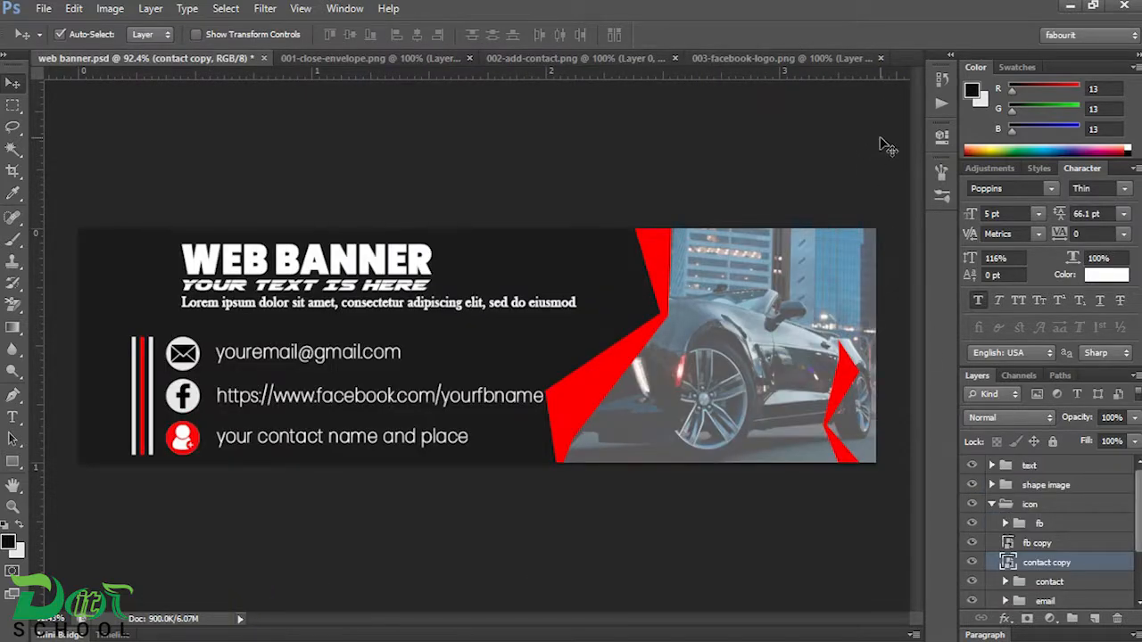
Close the source icon files 003-facebook-logo.png, 002-add-contact.png and 001-close-envelope.png.
{"action": "left_click", "coordinate": [801, 59]}
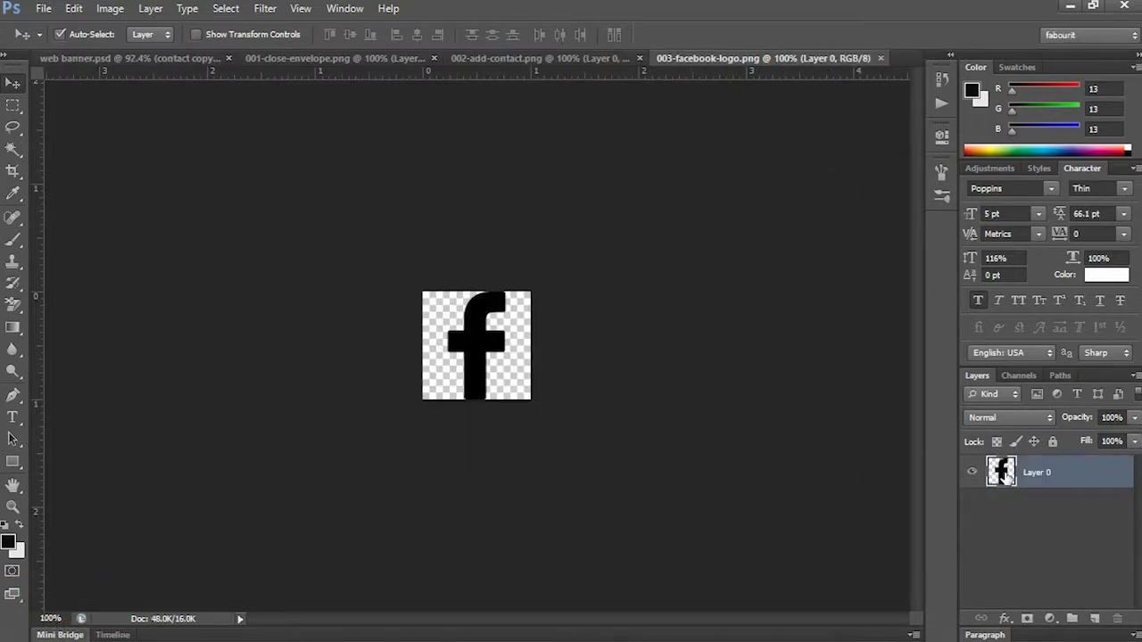
{"action": "left_click", "coordinate": [882, 59]}
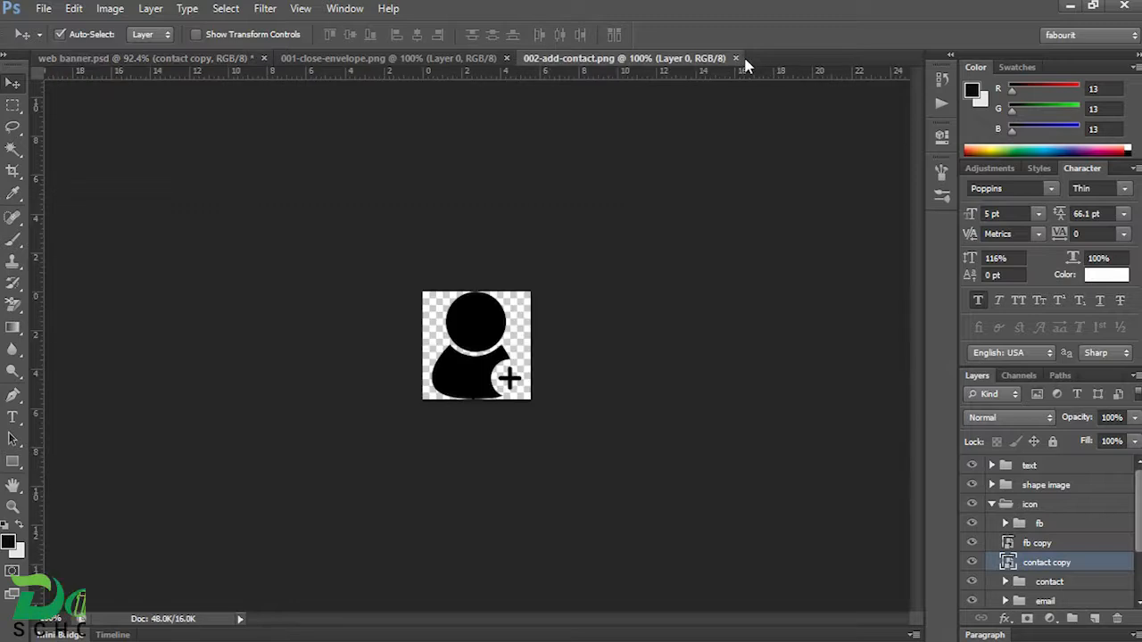
{"action": "left_click", "coordinate": [739, 58]}
{"action": "left_click", "coordinate": [466, 58]}
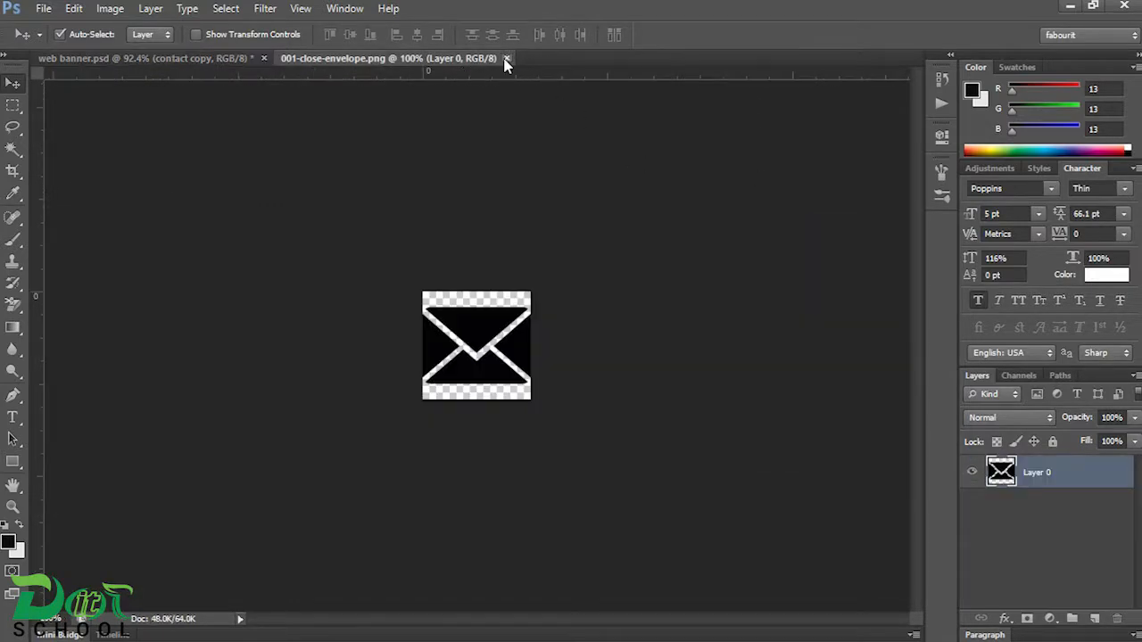
{"action": "left_click", "coordinate": [506, 58]}
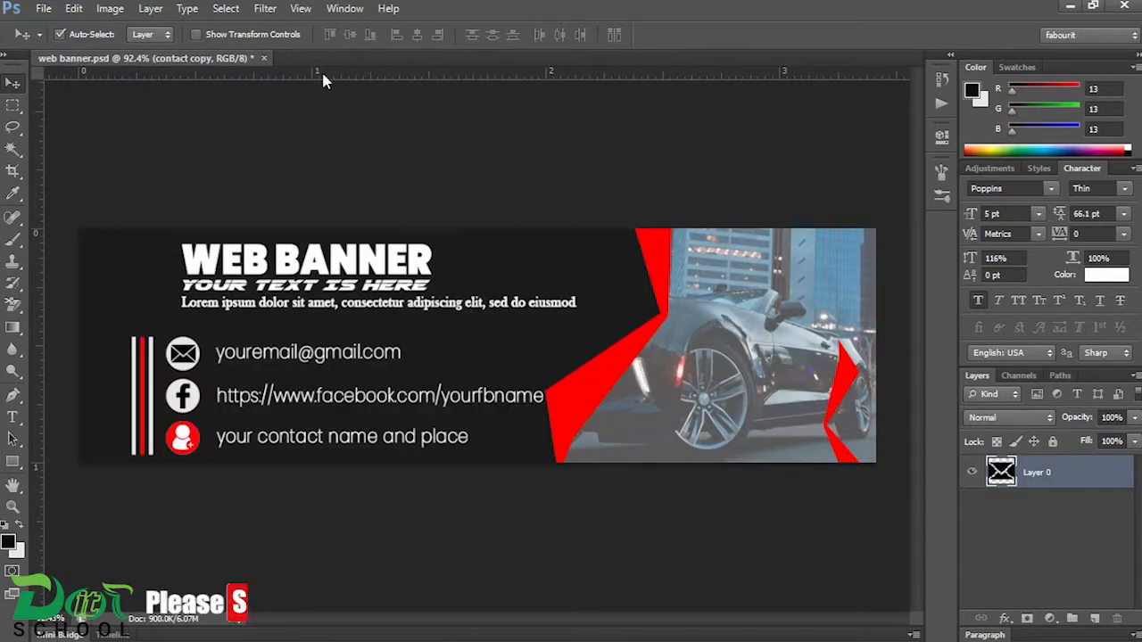
Move the contact copy smart object beneath the contact group in the icon group.
{"action": "left_click", "coordinate": [200, 399]}
{"action": "left_click", "coordinate": [1006, 525]}
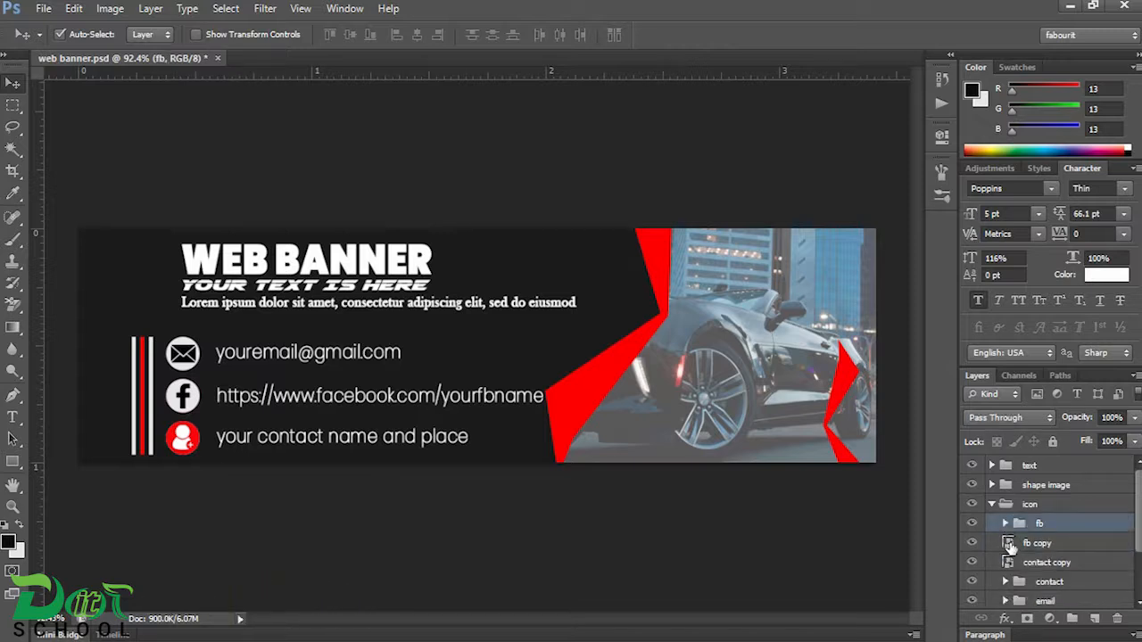
{"action": "left_click_drag", "start_coordinate": [1018, 569], "coordinate": [1023, 596]}
Open the fb copy smart object, apply a white Color Overlay to the f icon on Layer 4, and save and close it.
{"action": "double_click", "coordinate": [1009, 544]}
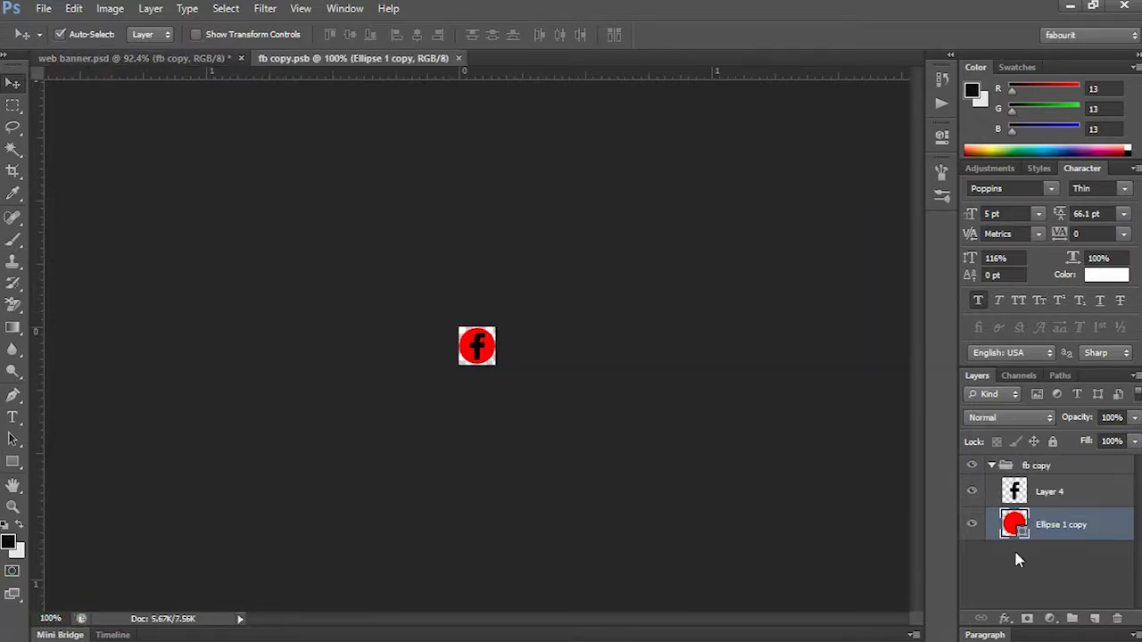
{"action": "double_click", "coordinate": [1017, 493]}
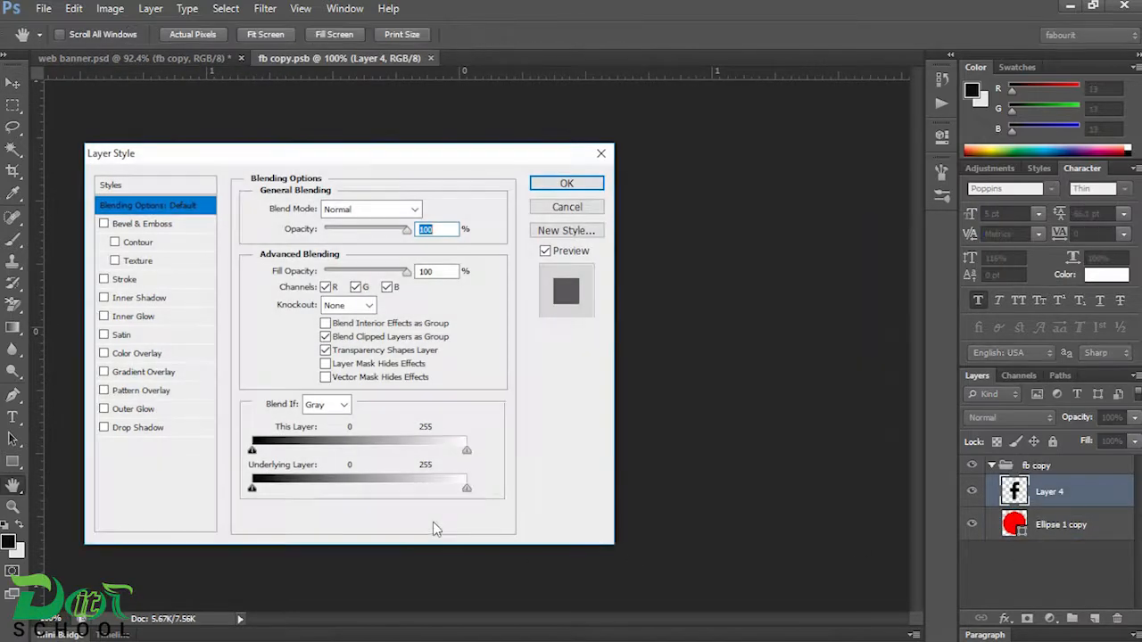
{"action": "left_click", "coordinate": [104, 352]}
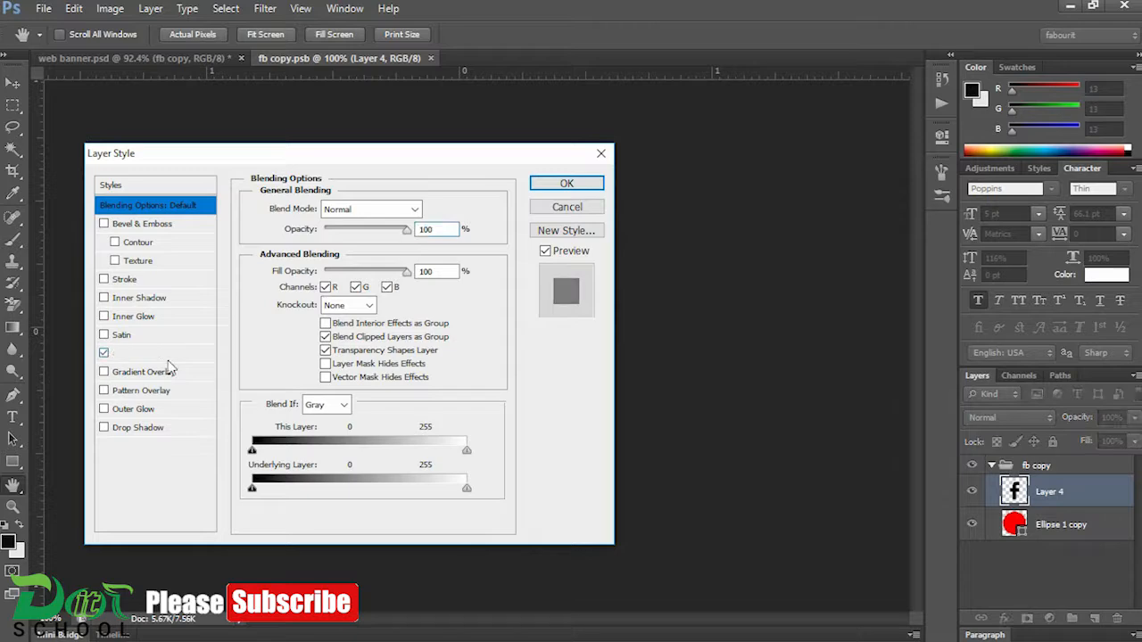
{"action": "left_click", "coordinate": [142, 354]}
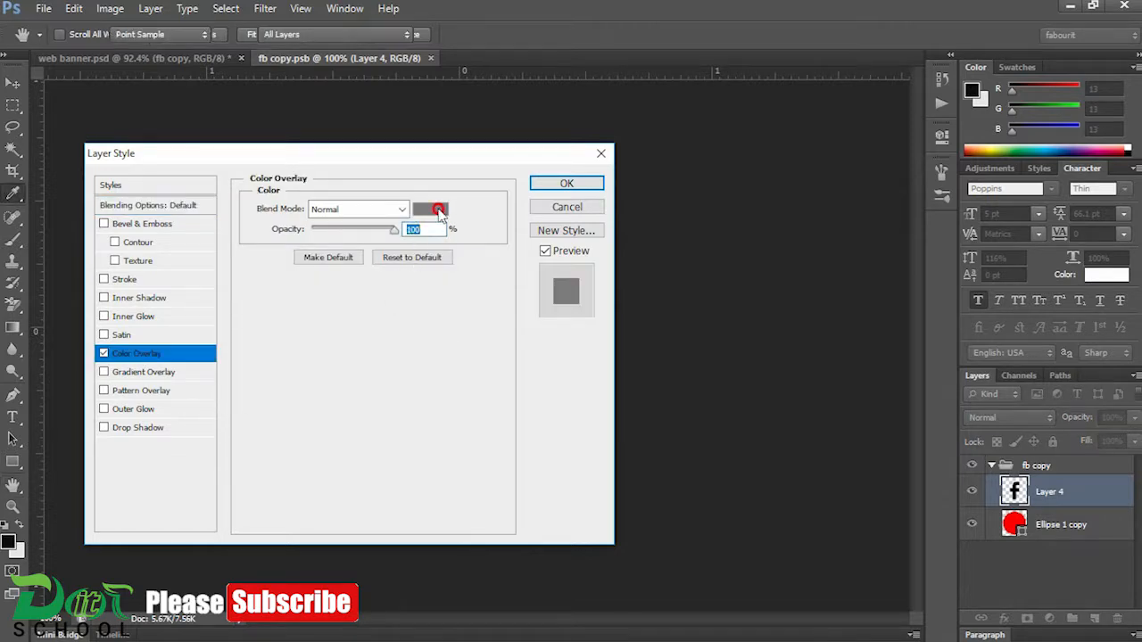
{"action": "left_click", "coordinate": [430, 209]}
{"action": "left_click", "coordinate": [533, 185]}
{"action": "left_click", "coordinate": [927, 173]}
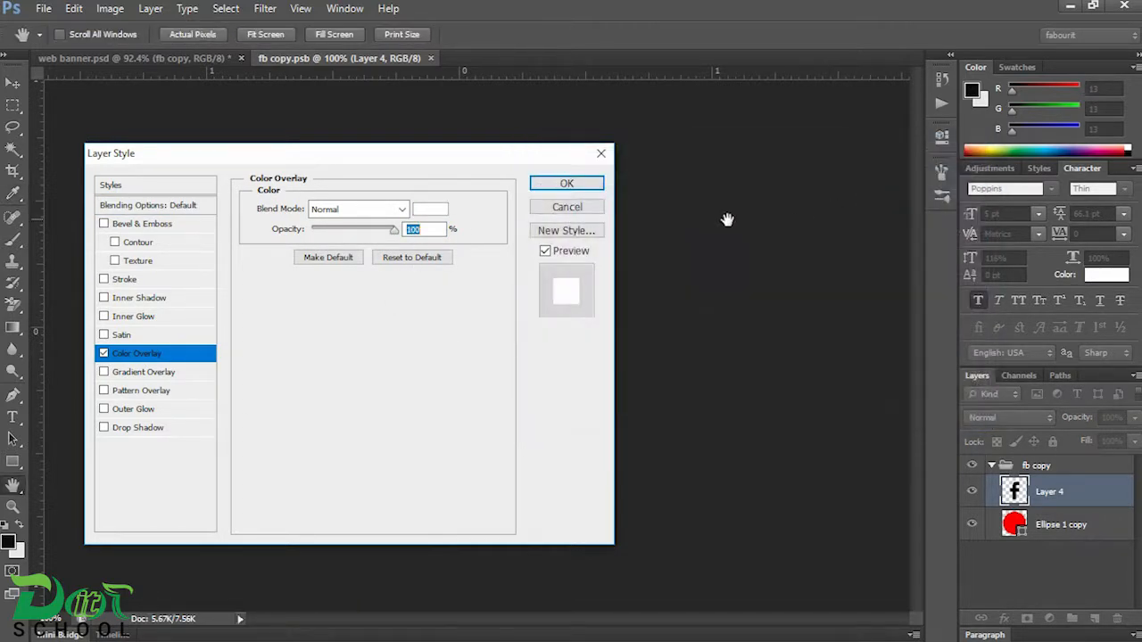
{"action": "key", "text": "Return"}
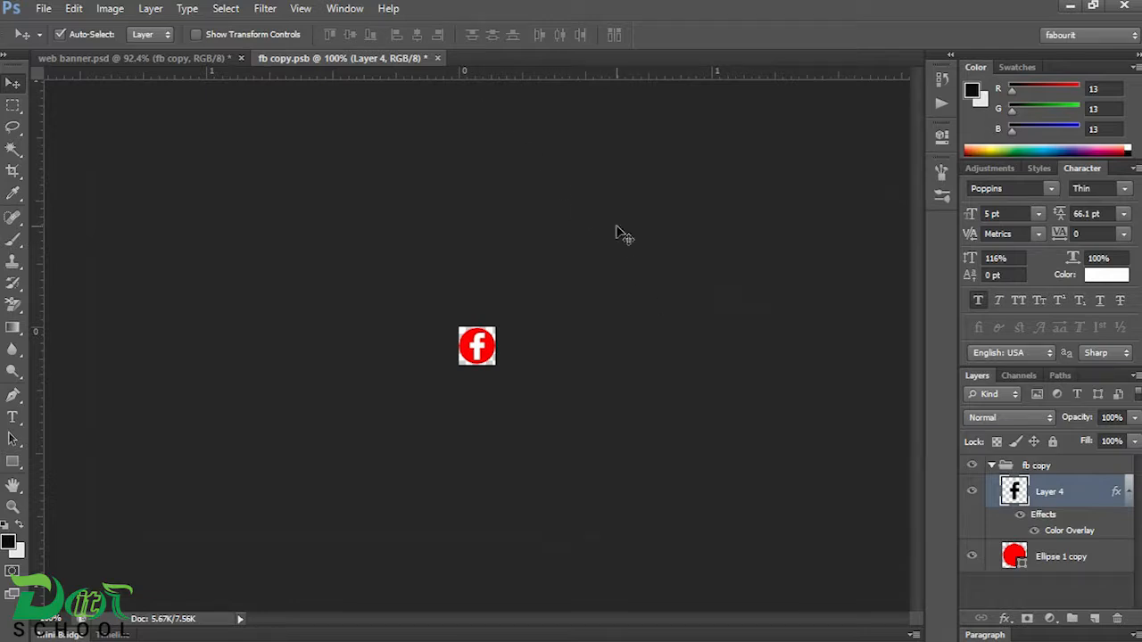
{"action": "key", "text": "ctrl+s"}
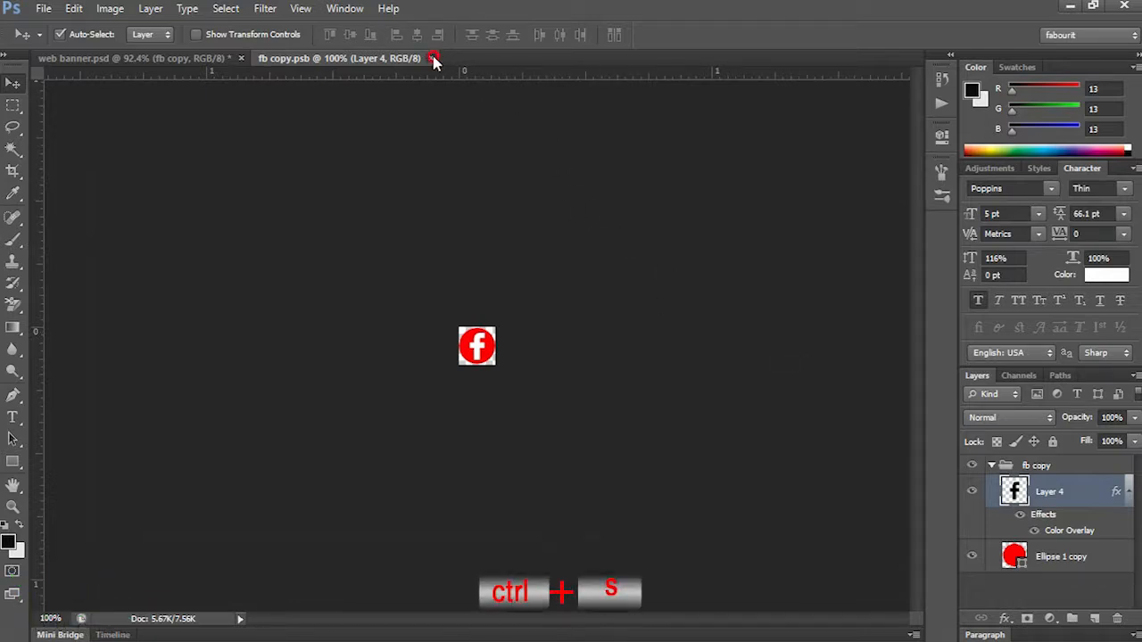
{"action": "left_click", "coordinate": [431, 58]}
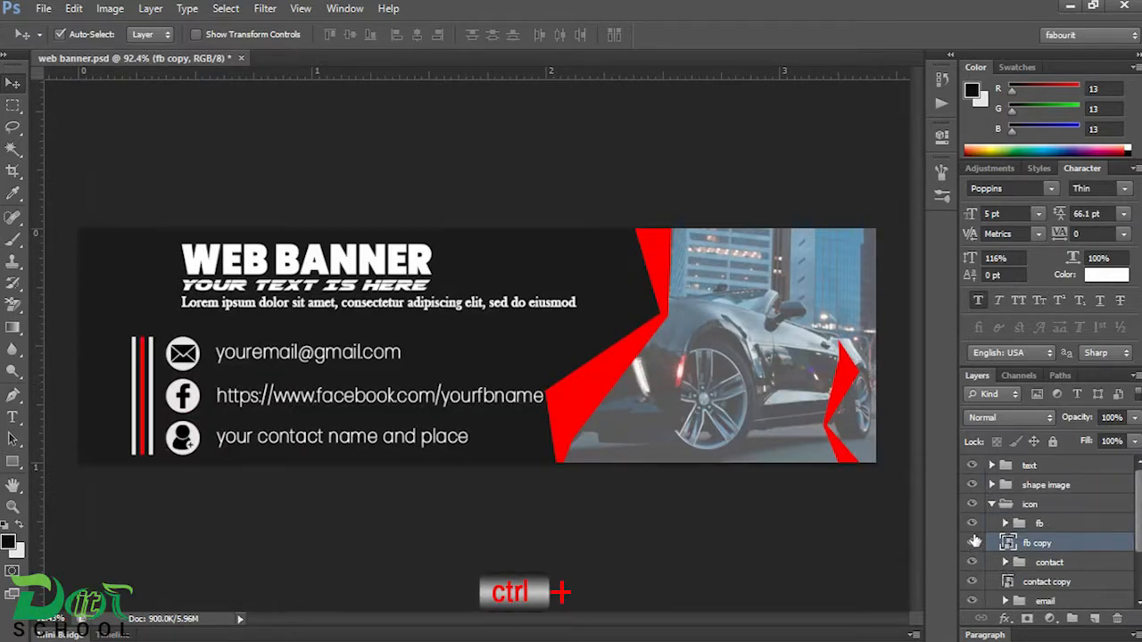
Toggle the visibility of the fb and contact groups to check the red copies beneath them.
{"action": "left_click", "coordinate": [972, 524]}
{"action": "left_click", "coordinate": [972, 525]}
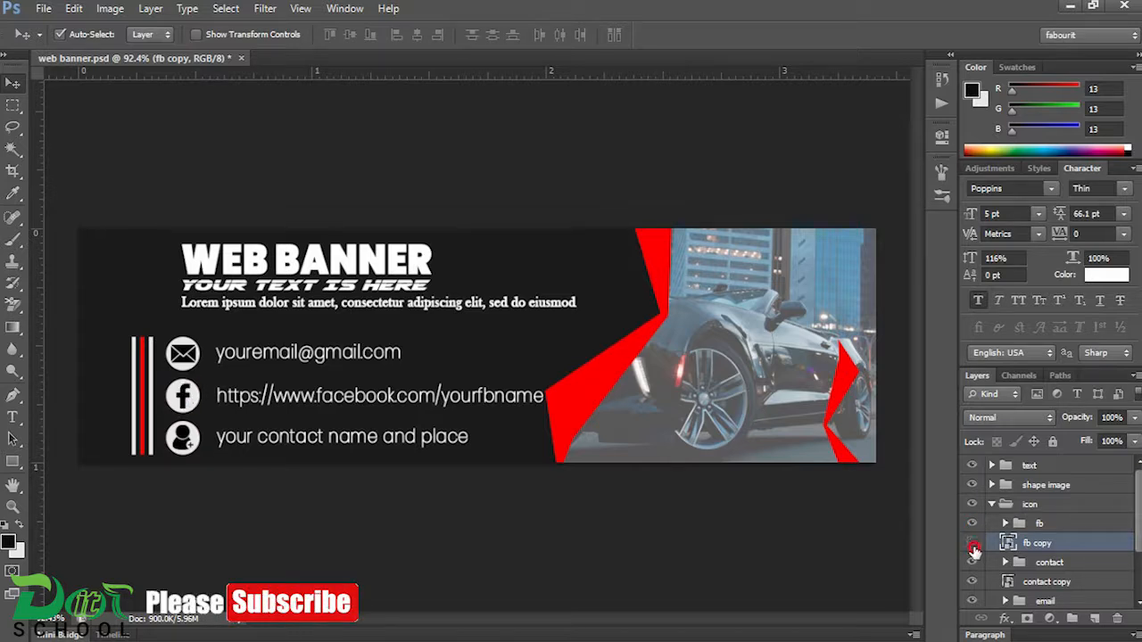
{"action": "left_click", "coordinate": [972, 563]}
{"action": "left_click", "coordinate": [972, 564]}
Duplicate the email icon group and convert the copy to a smart object.
{"action": "scroll", "coordinate": [1002, 574], "scroll_direction": "down", "scroll_amount": 2}
{"action": "left_click", "coordinate": [1034, 562]}
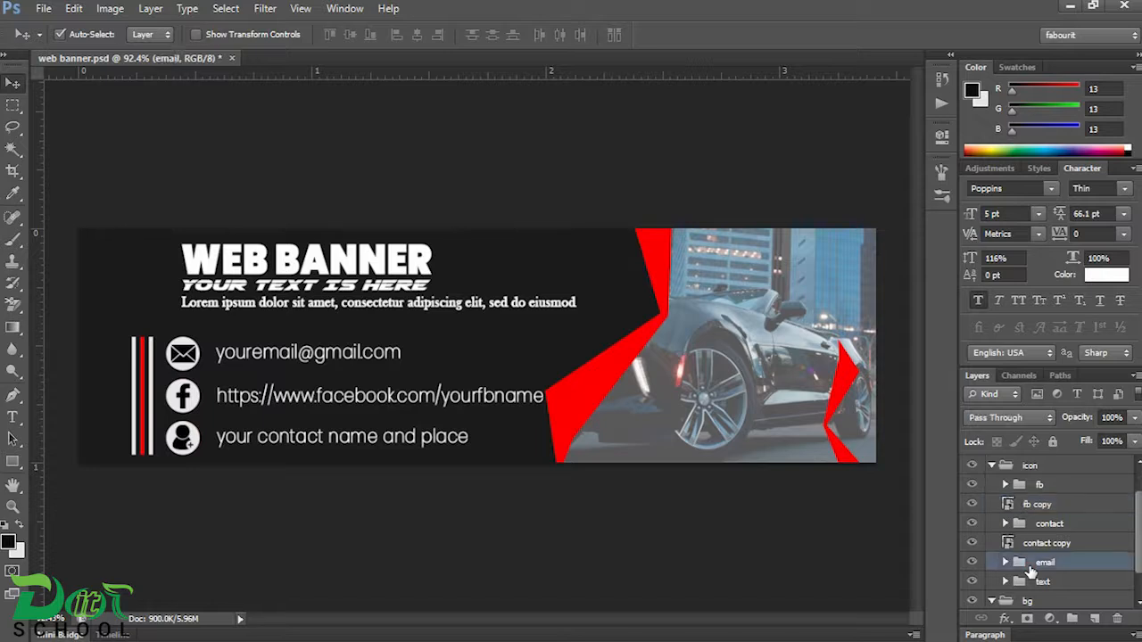
{"action": "key", "text": "ctrl+j"}
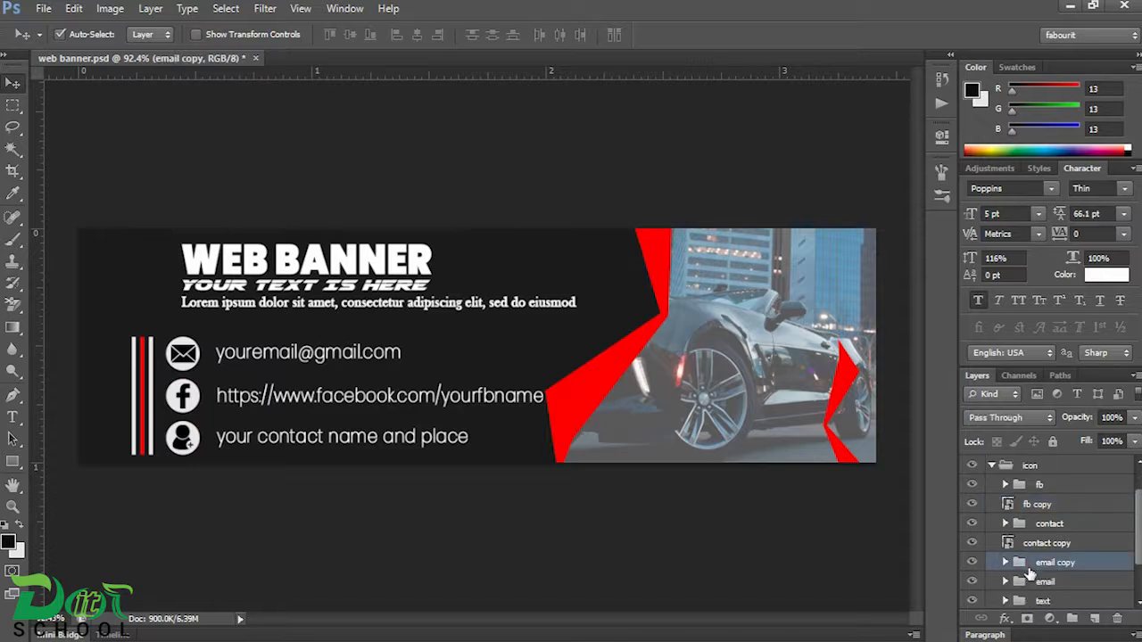
{"action": "right_click", "coordinate": [1030, 572]}
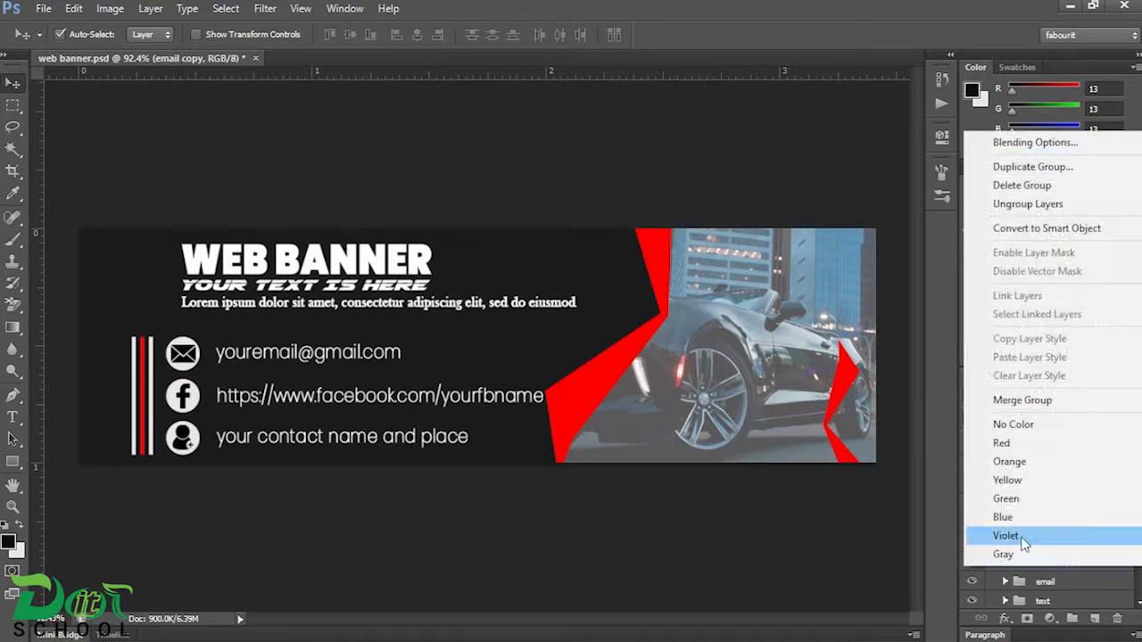
{"action": "left_click", "coordinate": [1025, 234]}
{"action": "left_click_drag", "start_coordinate": [1019, 564], "coordinate": [1013, 577]}
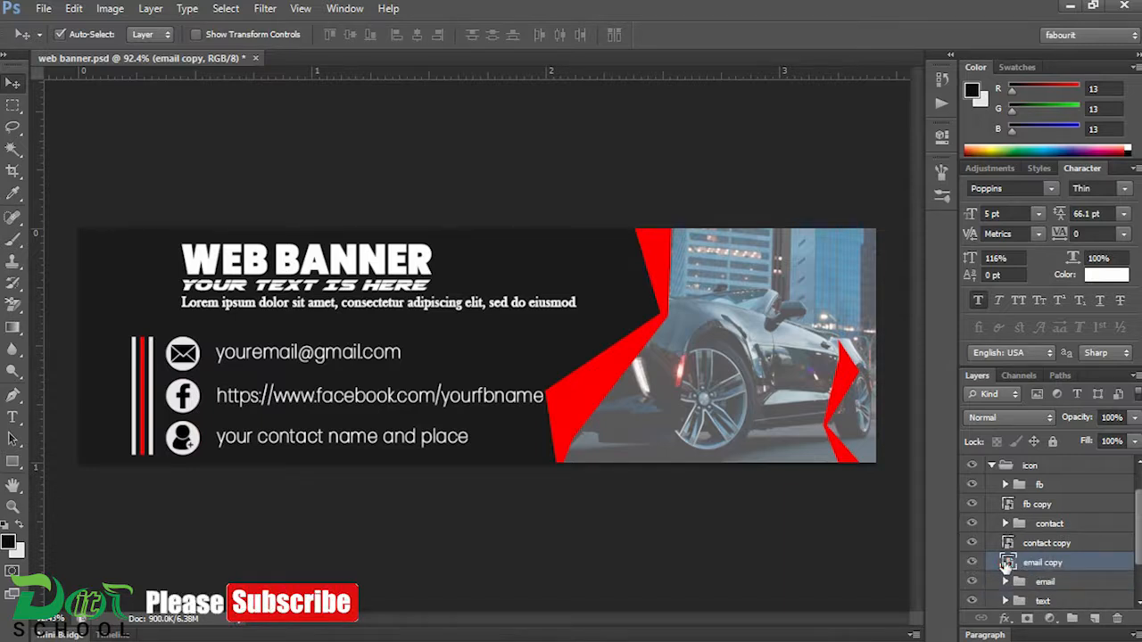
Open the email copy smart object and recolour its Ellipse 1 circle red (fd0101).
{"action": "double_click", "coordinate": [1007, 562]}
{"action": "left_click", "coordinate": [991, 465]}
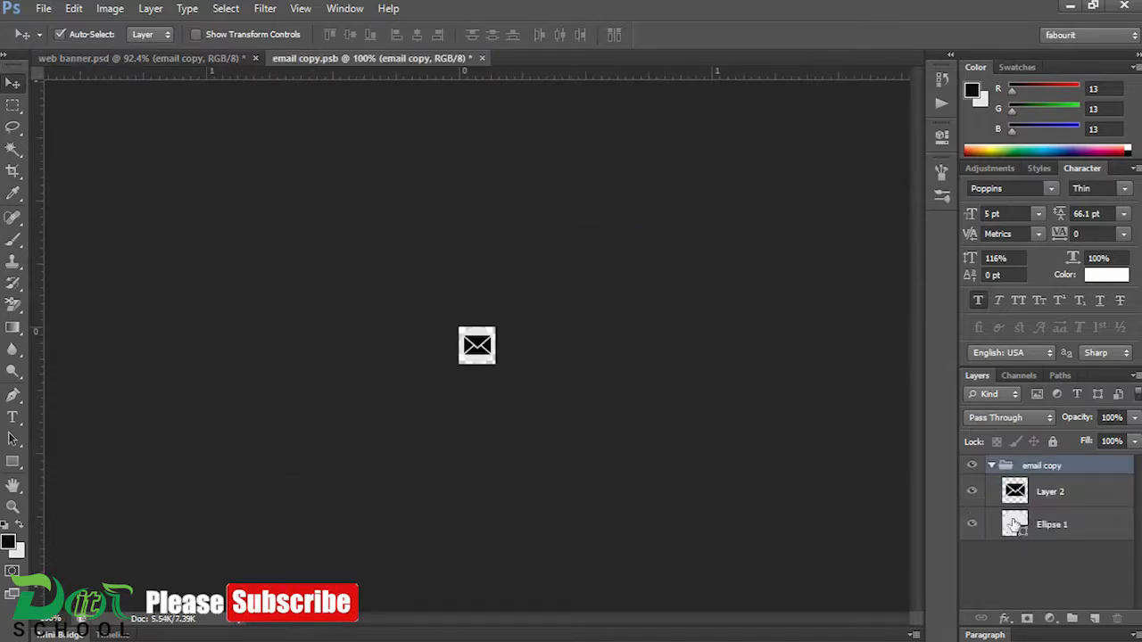
{"action": "double_click", "coordinate": [1014, 525]}
{"action": "left_click", "coordinate": [744, 186]}
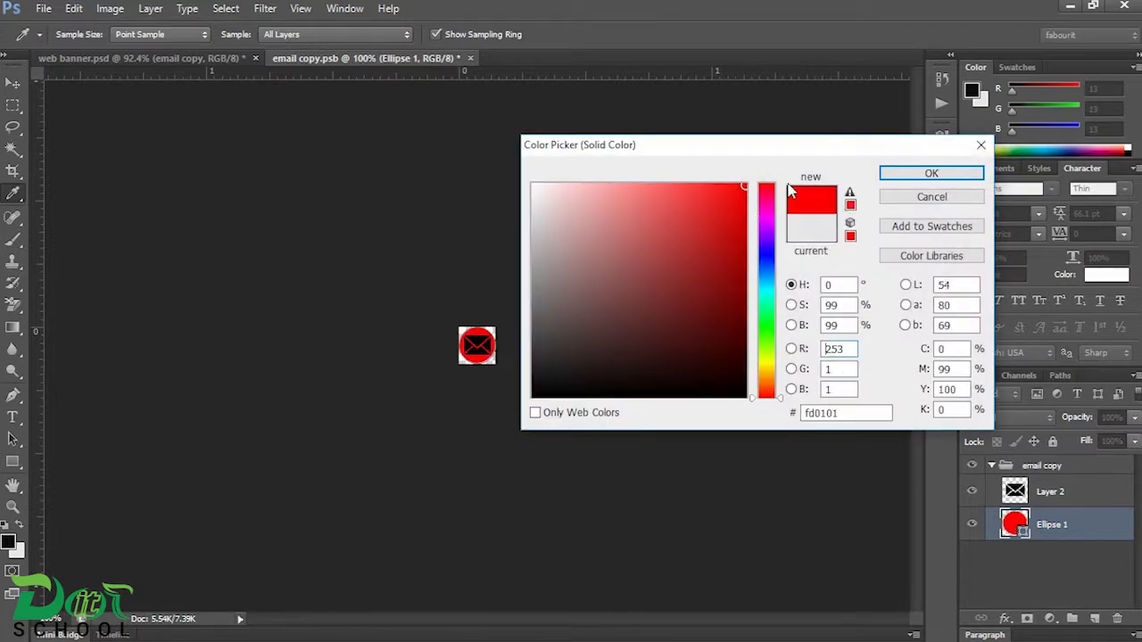
{"action": "left_click", "coordinate": [889, 176]}
{"action": "key", "text": "v"}
Apply a near-white (fefdff) Color Overlay to the envelope on Layer 2, and save and close the smart object.
{"action": "double_click", "coordinate": [1014, 491]}
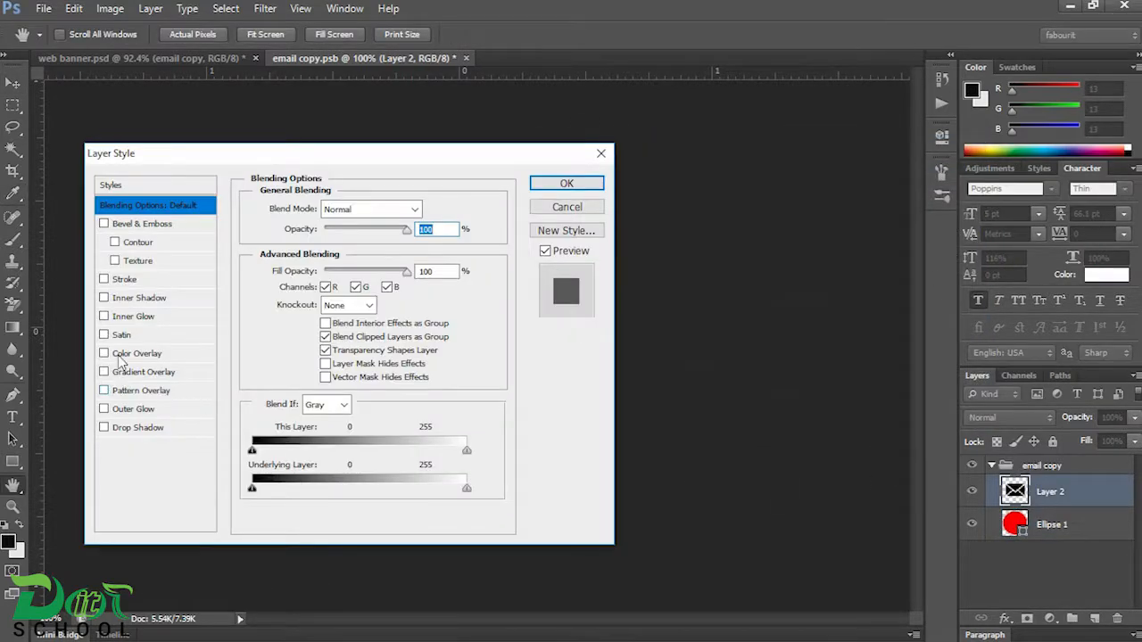
{"action": "left_click", "coordinate": [118, 355]}
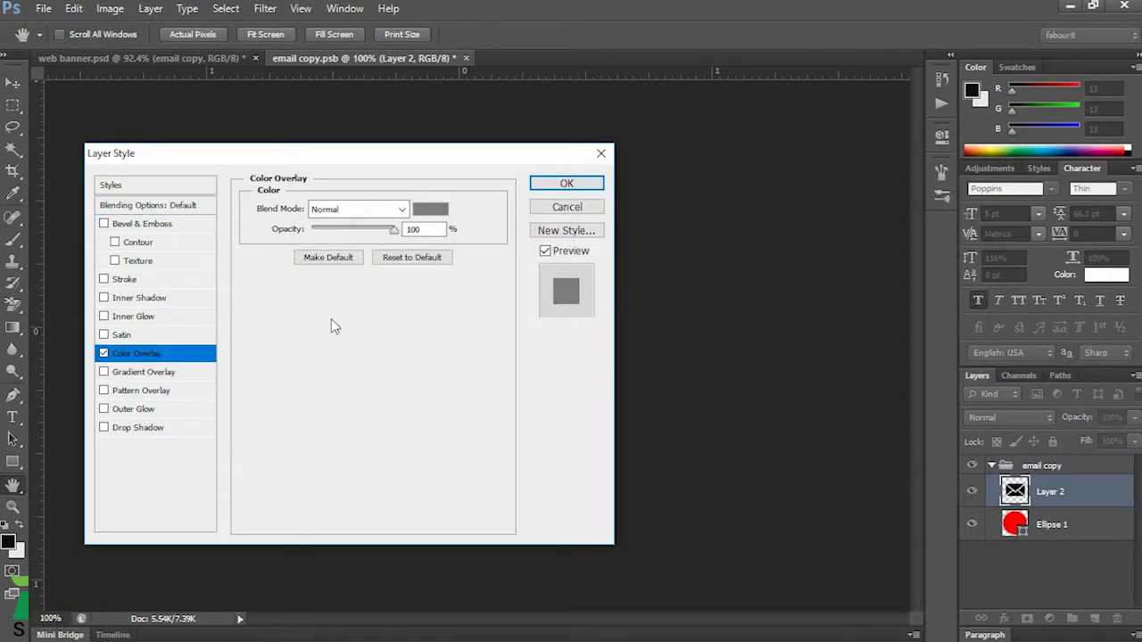
{"action": "left_click", "coordinate": [429, 209]}
{"action": "left_click_drag", "start_coordinate": [552, 202], "coordinate": [532, 183]}
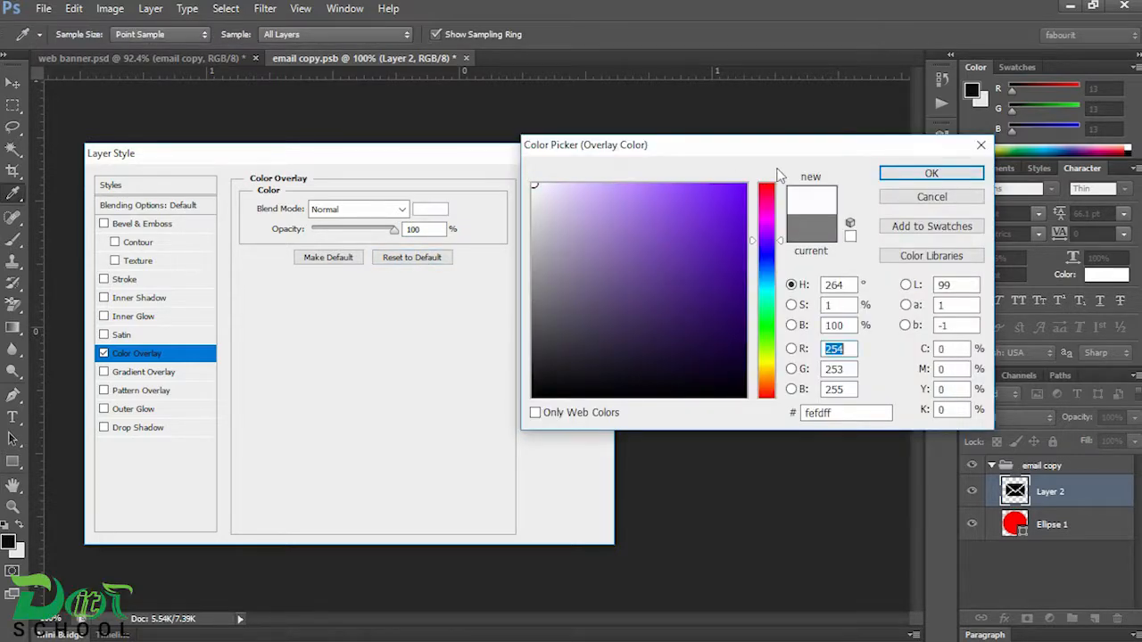
{"action": "left_click", "coordinate": [931, 173]}
{"action": "left_click", "coordinate": [566, 183]}
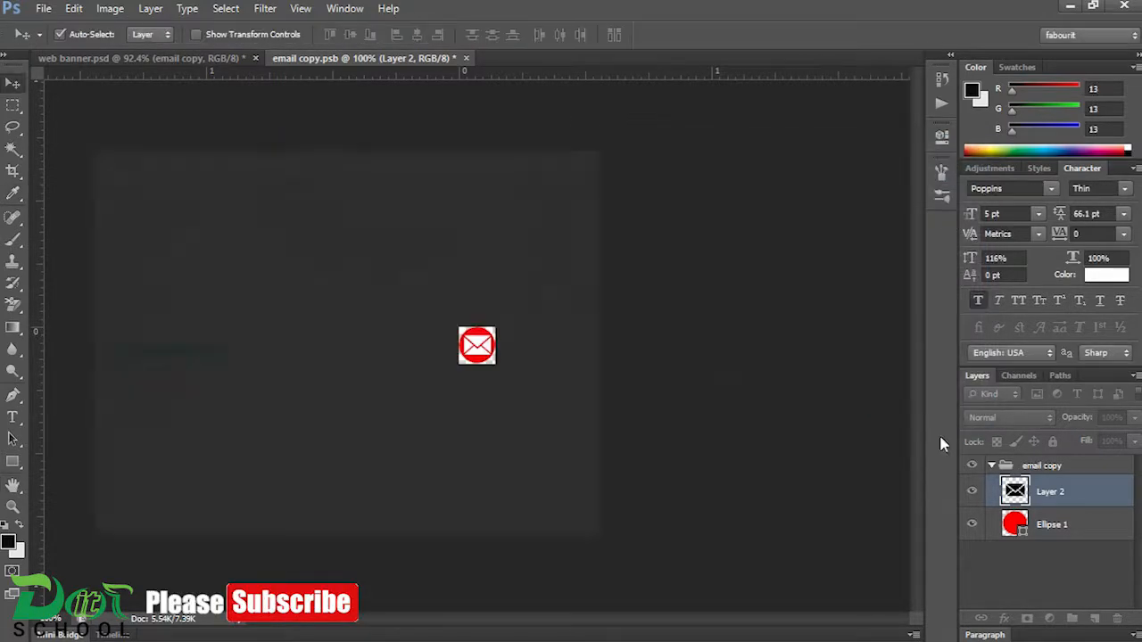
{"action": "key", "text": "ctrl+s"}
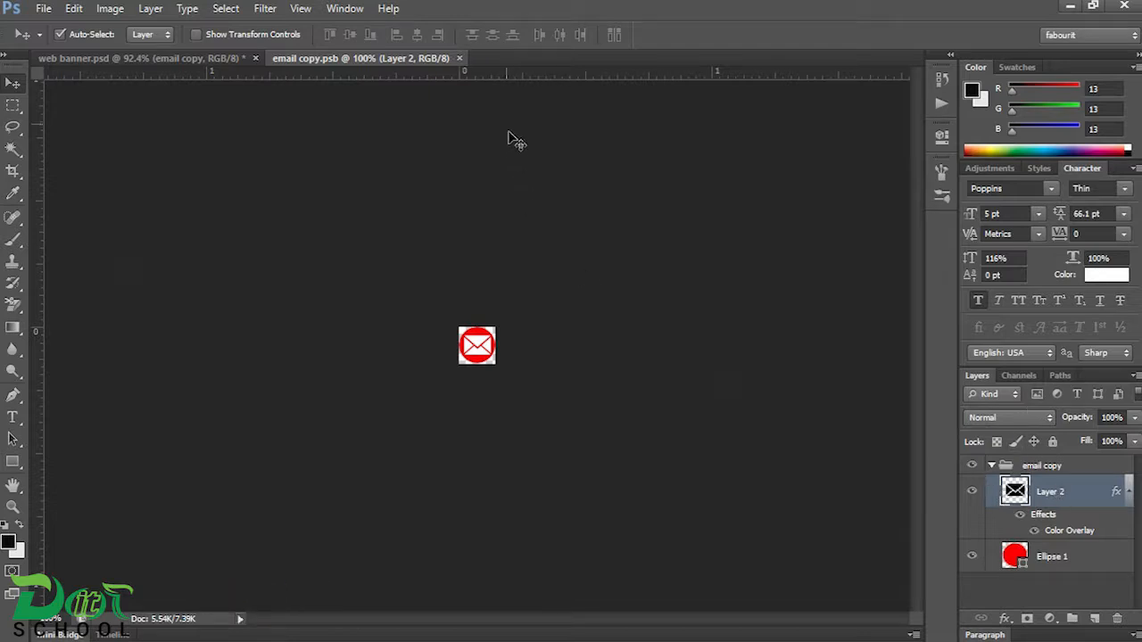
{"action": "left_click", "coordinate": [459, 58]}
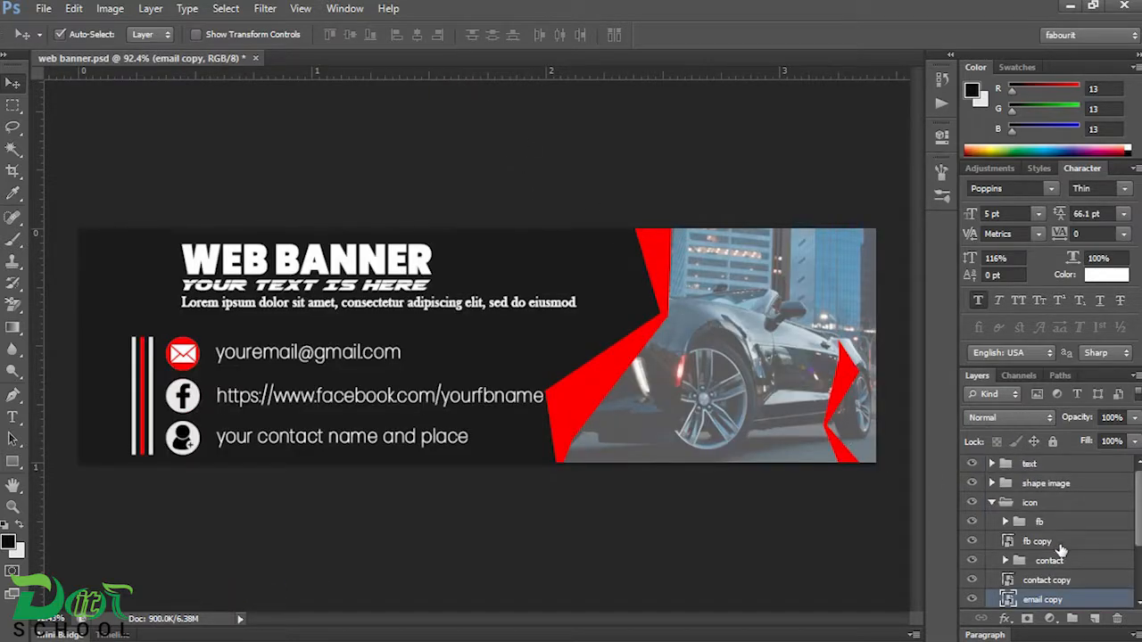
Move email copy beneath the email group, and bring both to the top of the icon group above fb.
{"action": "scroll", "coordinate": [1084, 576], "scroll_direction": "down", "scroll_amount": 2}
{"action": "left_click_drag", "start_coordinate": [1023, 578], "coordinate": [1057, 590]}
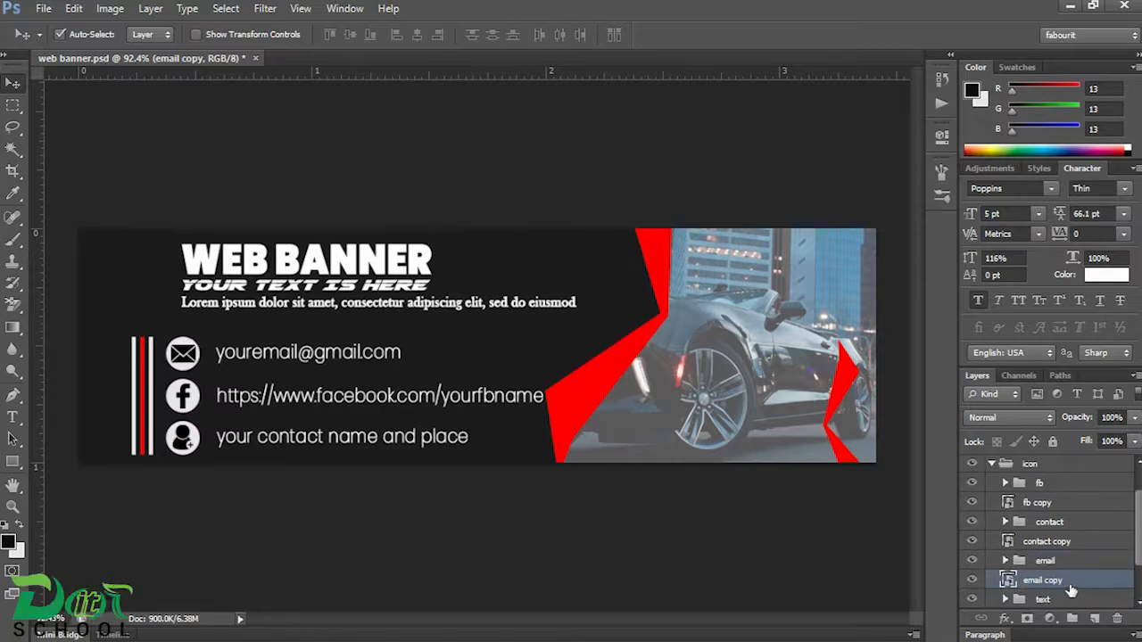
{"action": "left_click", "coordinate": [1039, 566]}
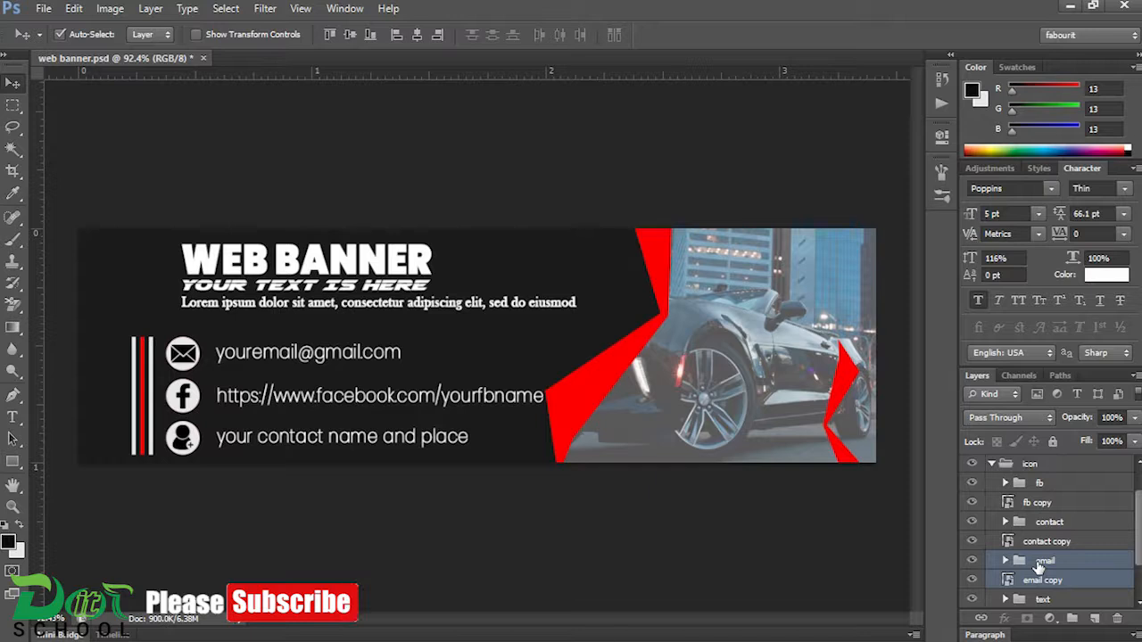
{"action": "scroll", "coordinate": [1038, 571], "scroll_direction": "up", "scroll_amount": 1}
{"action": "left_click_drag", "start_coordinate": [1030, 584], "coordinate": [1035, 496]}
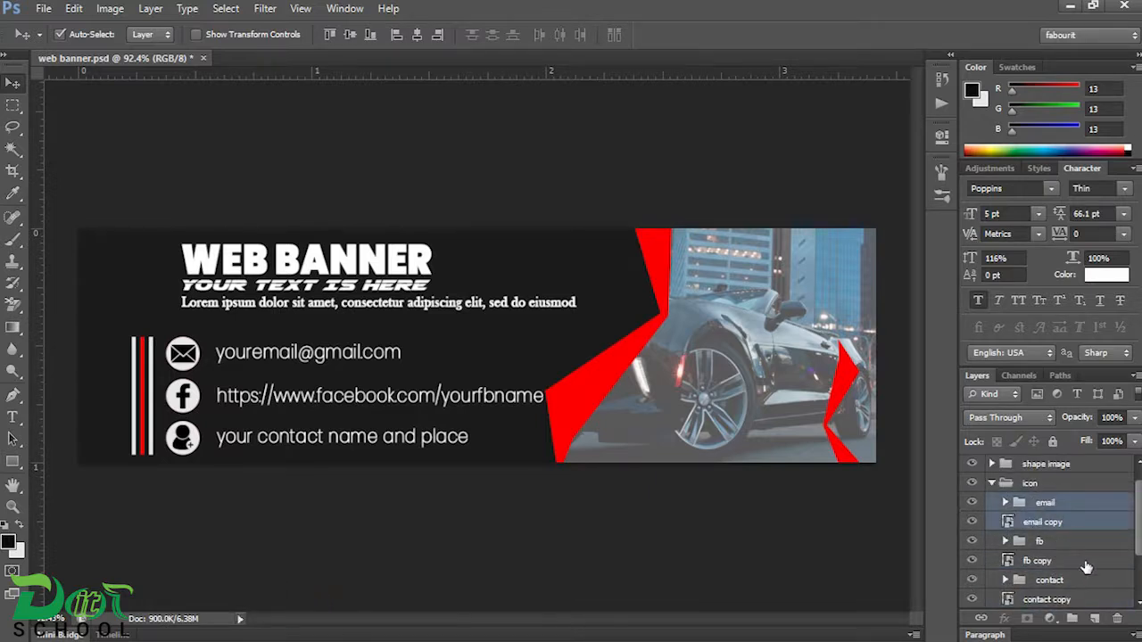
Show the Timeline for the web banner.
{"action": "left_click", "coordinate": [1058, 543]}
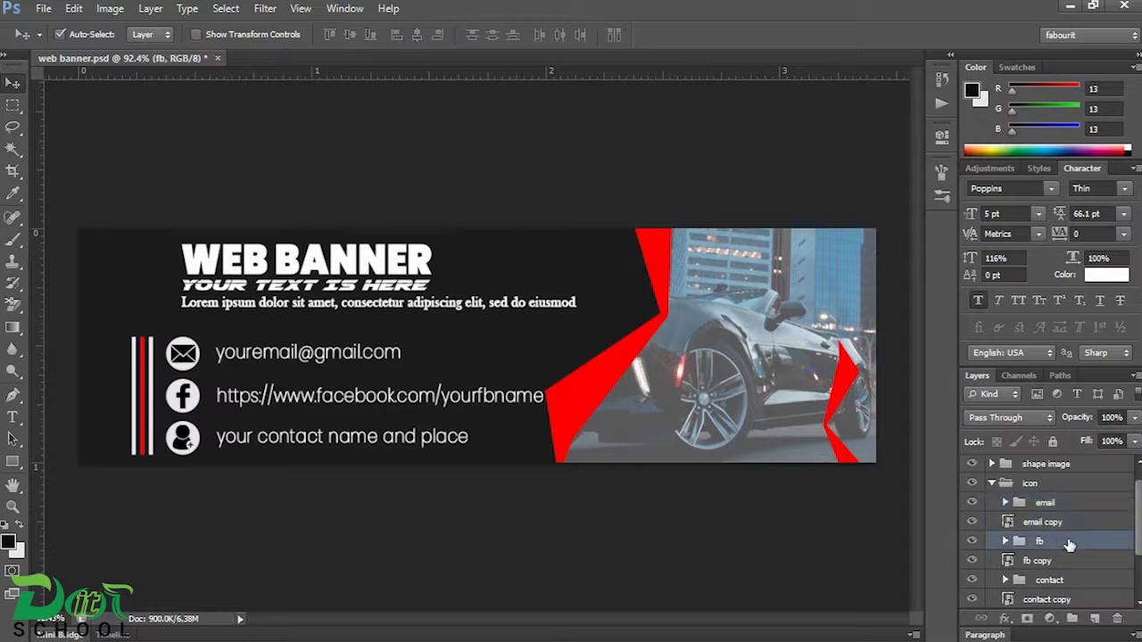
{"action": "left_click", "coordinate": [339, 9]}
{"action": "left_click", "coordinate": [400, 444]}
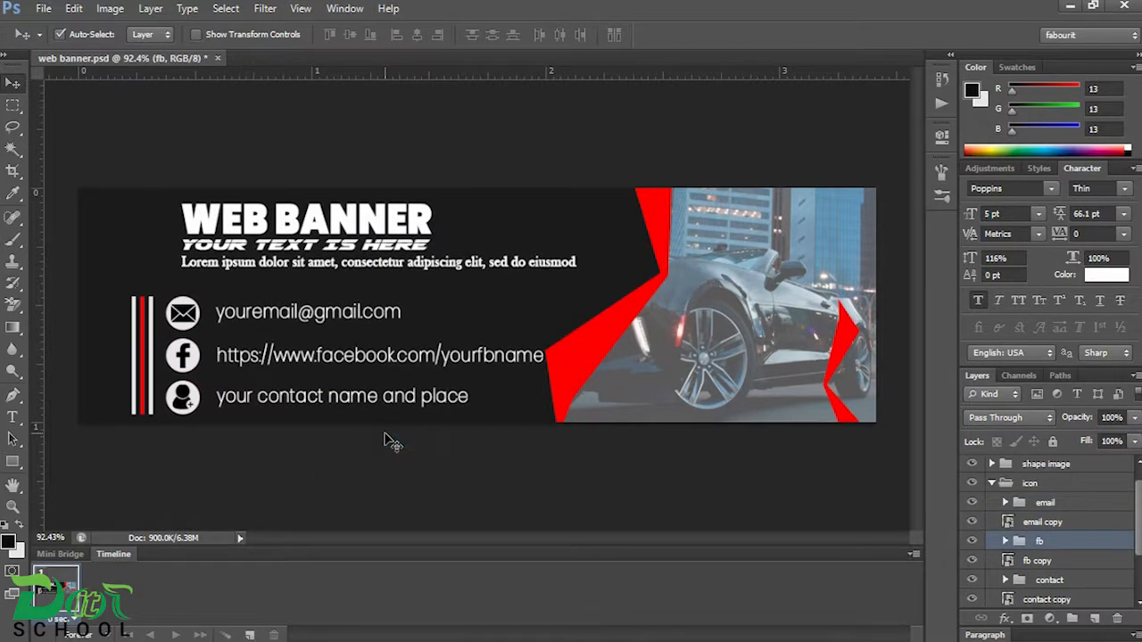
{"action": "scroll", "coordinate": [398, 571], "scroll_direction": "down", "scroll_amount": 2}
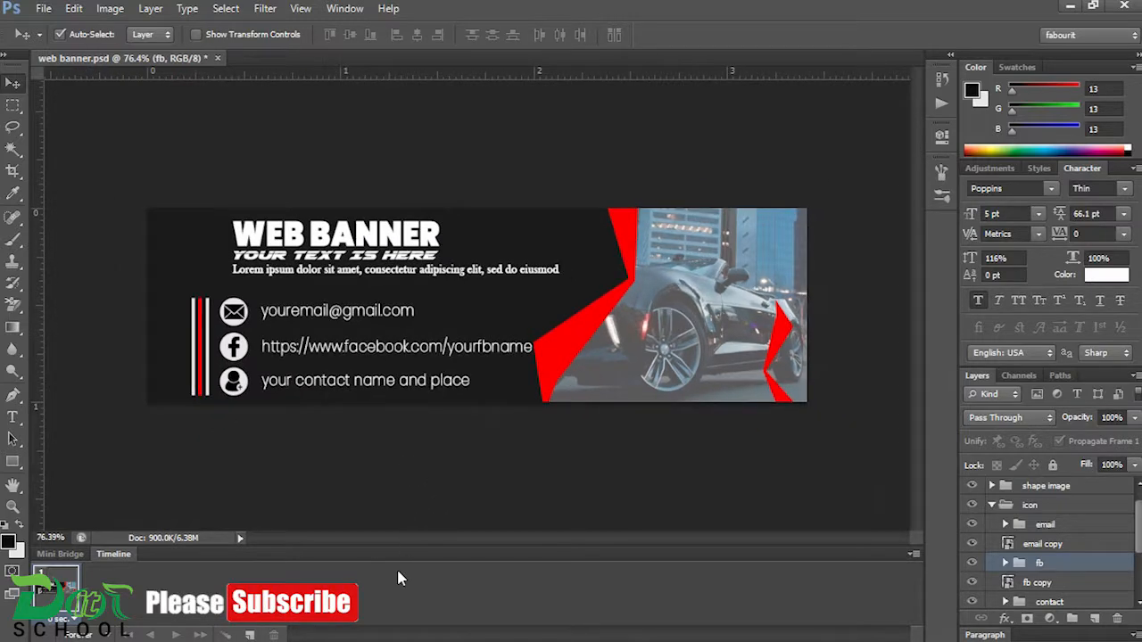
{"action": "scroll", "coordinate": [398, 573], "scroll_direction": "up", "scroll_amount": 1}
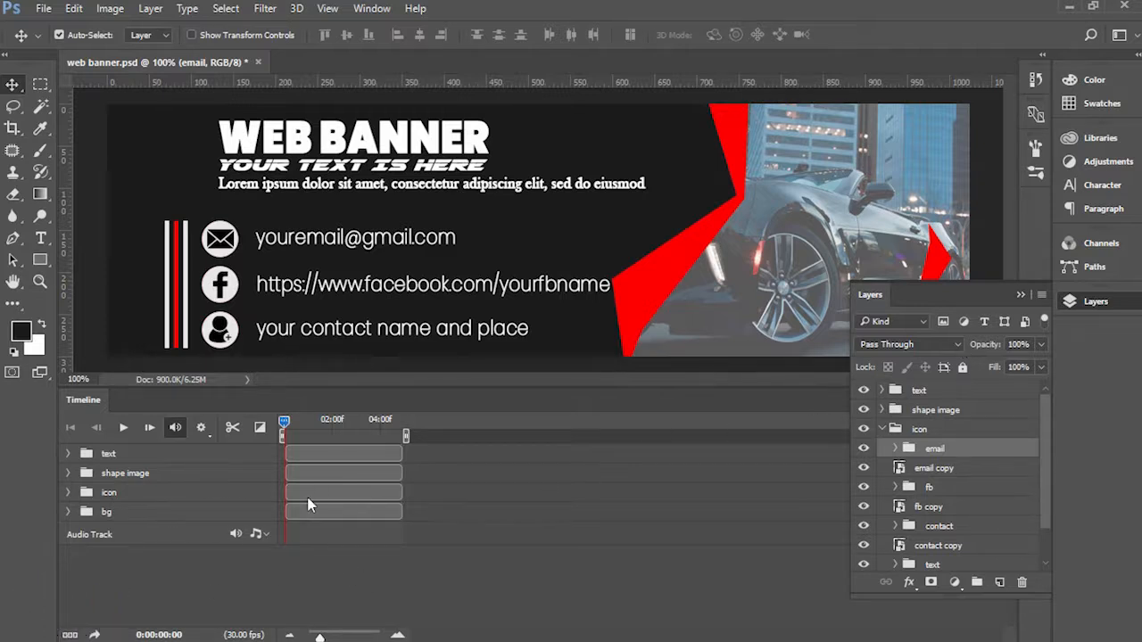
Expand the icon group's tracks in the timeline and shift the email copy clip to start at about 1 second.
{"action": "left_click", "coordinate": [68, 493]}
{"action": "scroll", "coordinate": [386, 560], "scroll_direction": "down", "scroll_amount": 2}
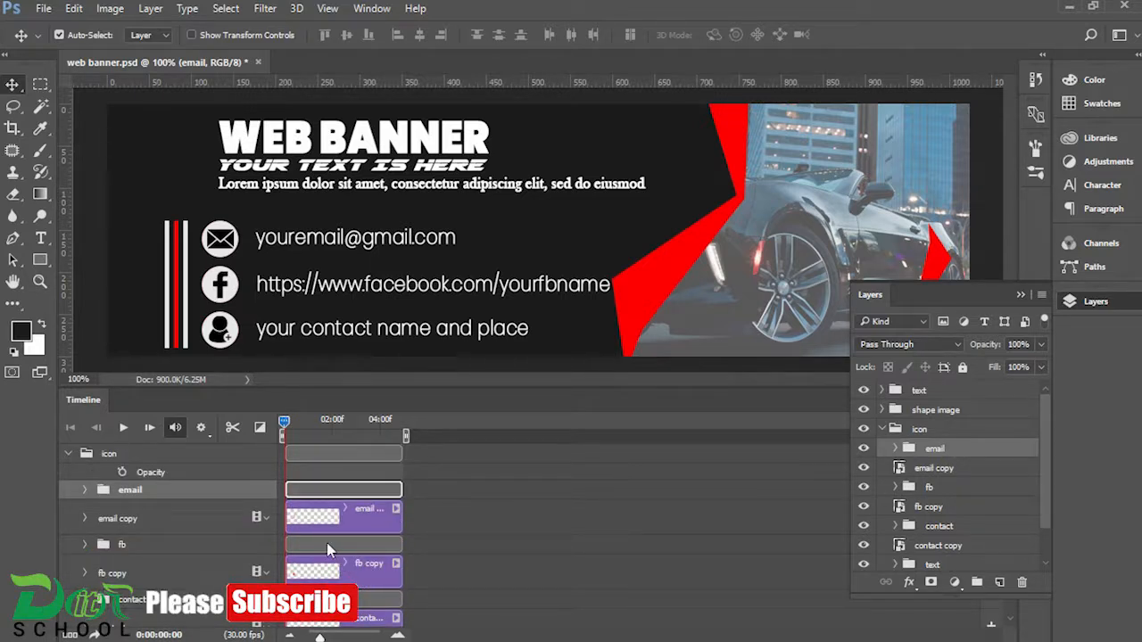
{"action": "left_click", "coordinate": [863, 449]}
{"action": "left_click", "coordinate": [863, 449]}
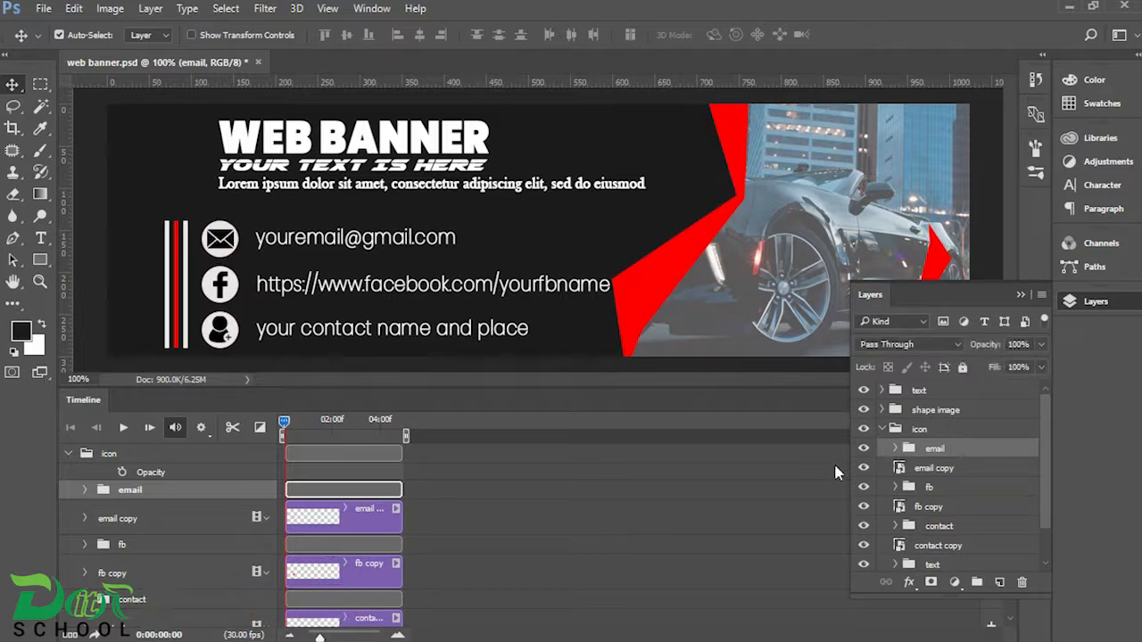
{"action": "left_click", "coordinate": [928, 470]}
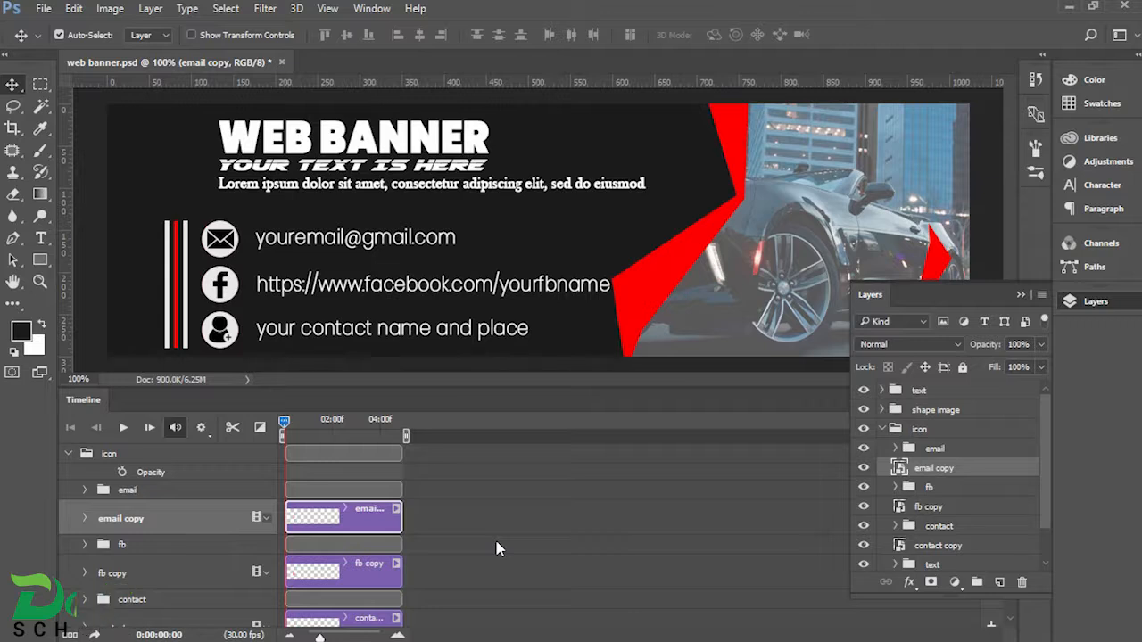
{"action": "left_click", "coordinate": [908, 451]}
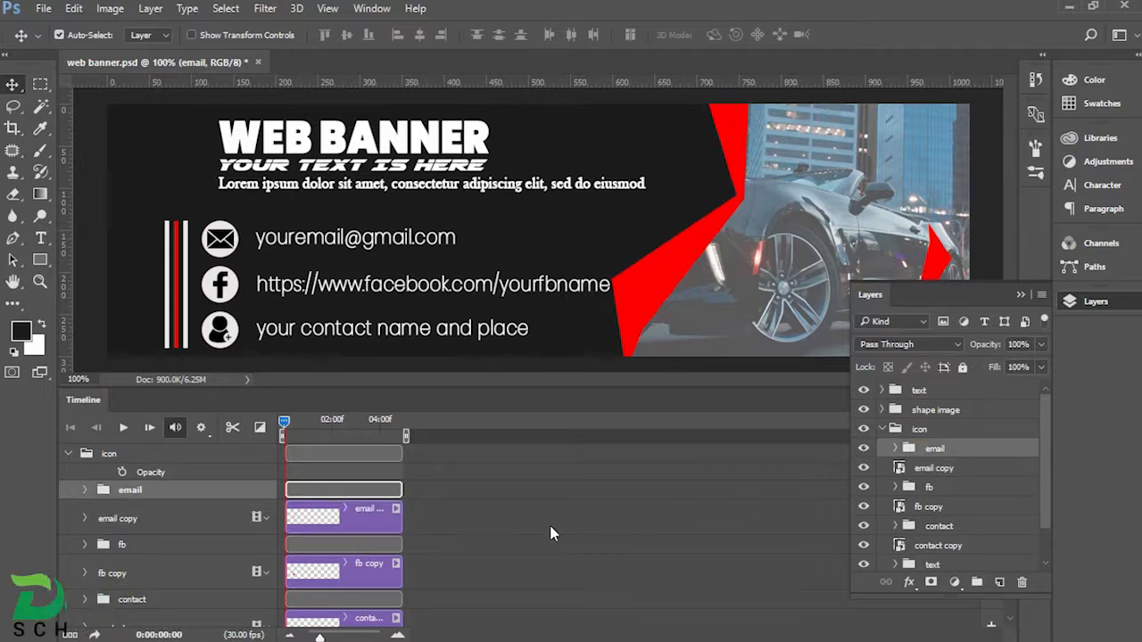
{"action": "left_click_drag", "start_coordinate": [342, 516], "coordinate": [456, 515]}
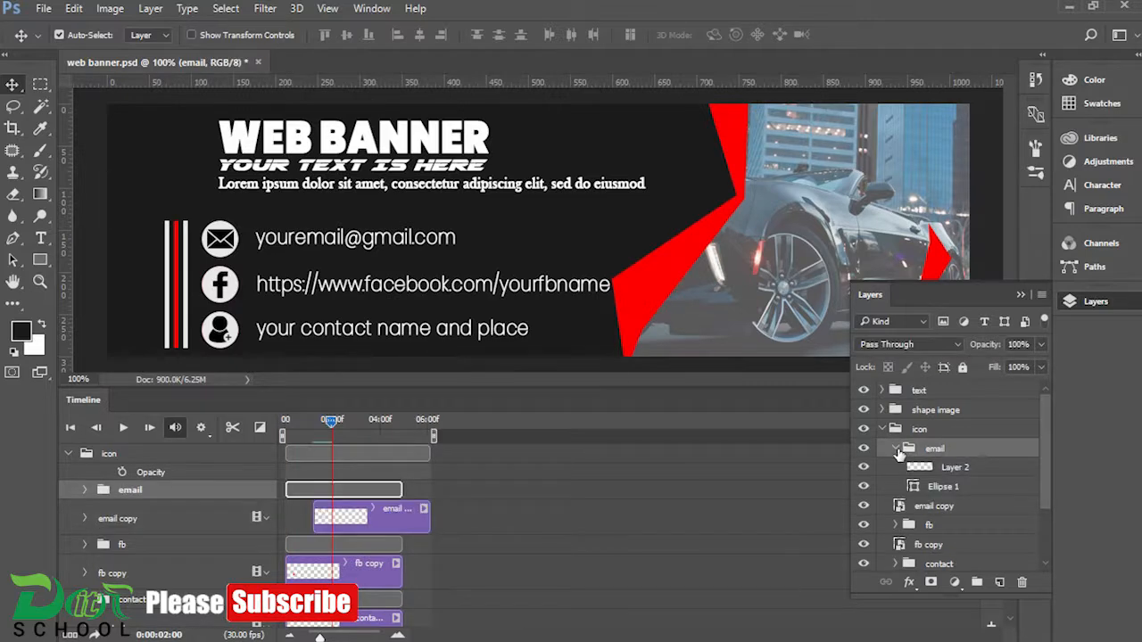
Collapse the email group and convert it to a smart object.
{"action": "left_click", "coordinate": [894, 447]}
{"action": "right_click", "coordinate": [910, 455]}
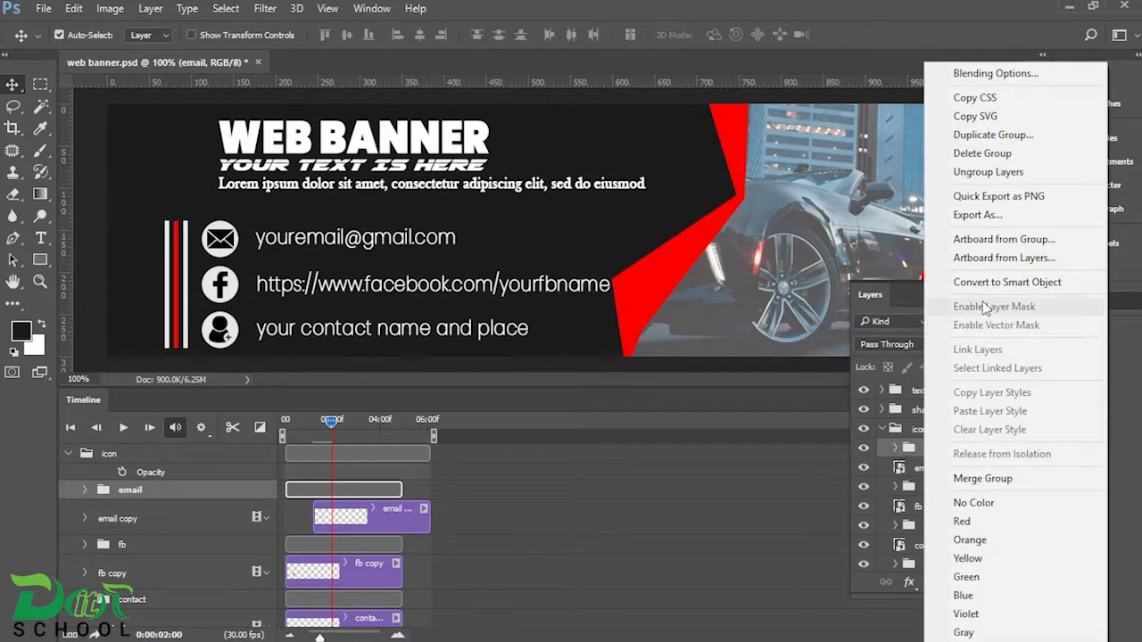
{"action": "left_click", "coordinate": [1006, 282]}
Trim the email clip to end at about 2 seconds, start the email copy clip there, and preview the switch from the beginning.
{"action": "left_click_drag", "start_coordinate": [396, 497], "coordinate": [350, 497]}
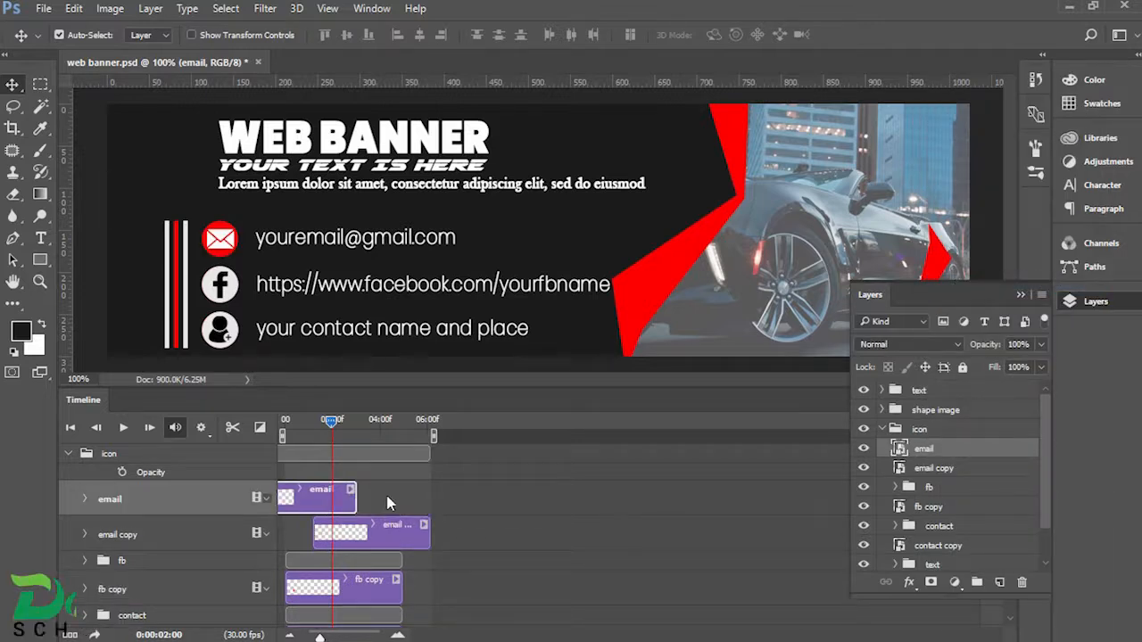
{"action": "key", "text": "ctrl+z"}
{"action": "left_click_drag", "start_coordinate": [387, 498], "coordinate": [330, 499]}
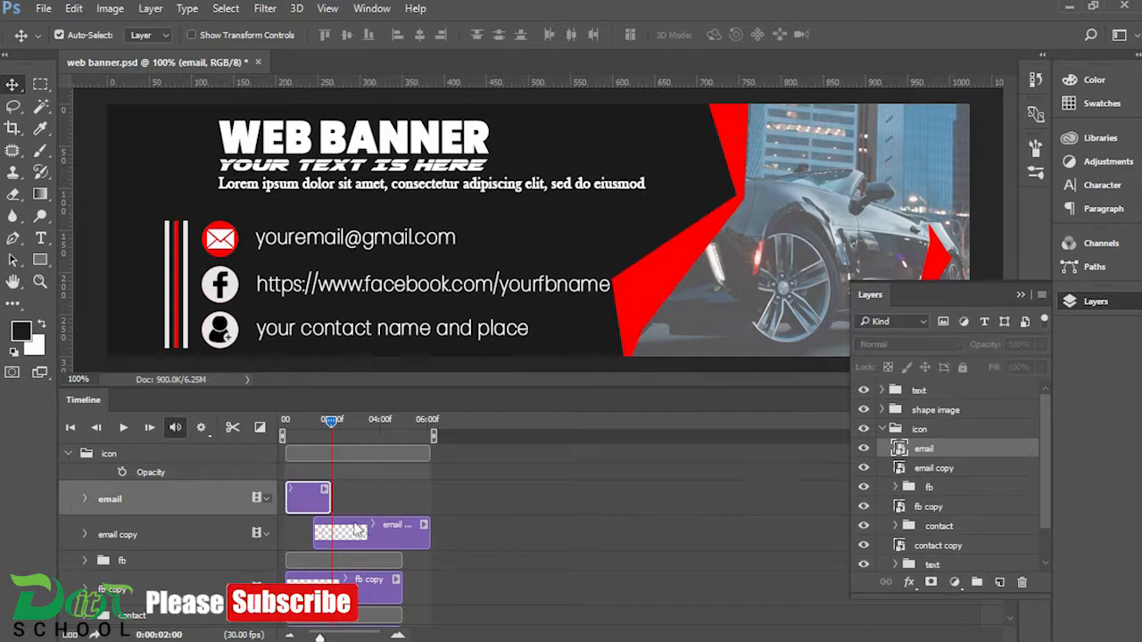
{"action": "left_click_drag", "start_coordinate": [364, 526], "coordinate": [367, 537]}
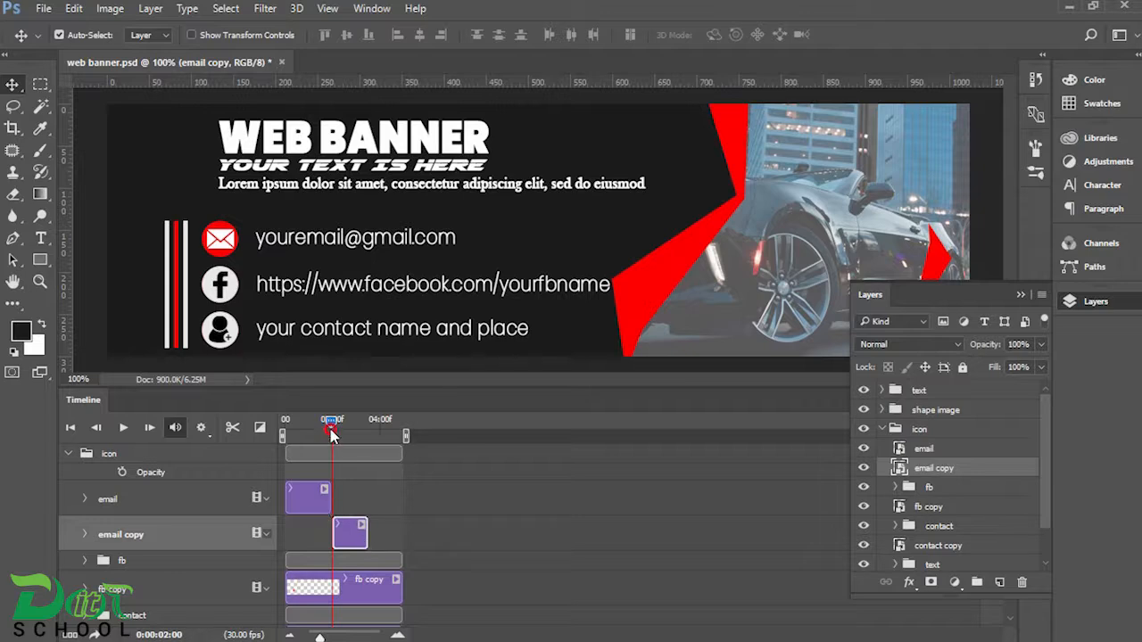
{"action": "left_click_drag", "start_coordinate": [328, 424], "coordinate": [266, 438]}
{"action": "key", "text": "space"}
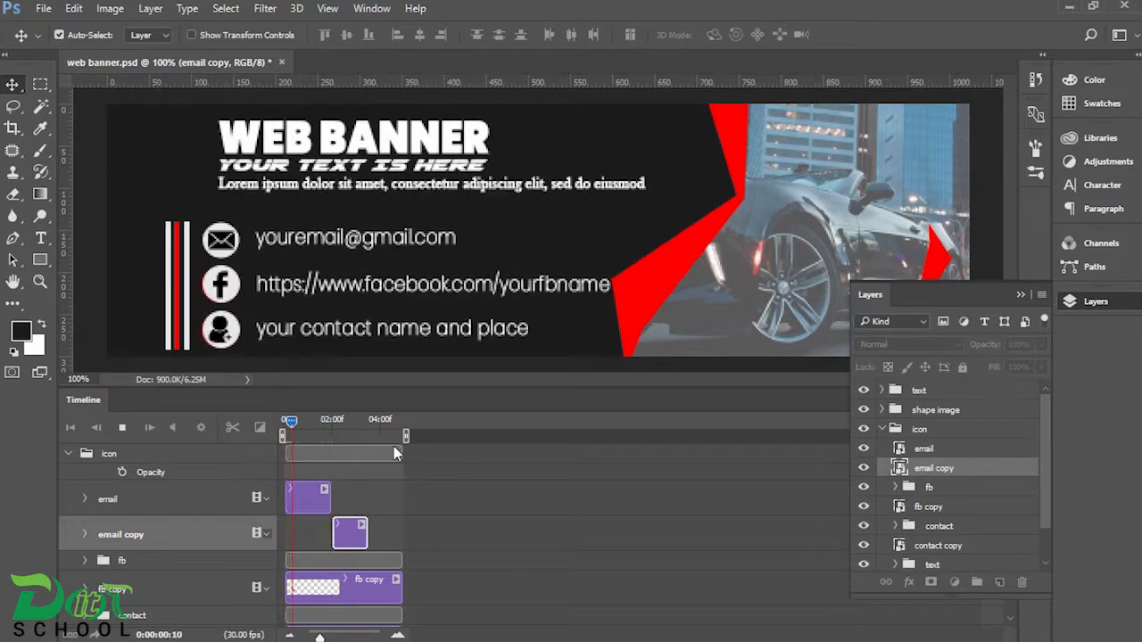
Trim the email clip to end at 1 second, place a shortened email copy clip directly after it, and preview the switch.
{"action": "left_click", "coordinate": [323, 496]}
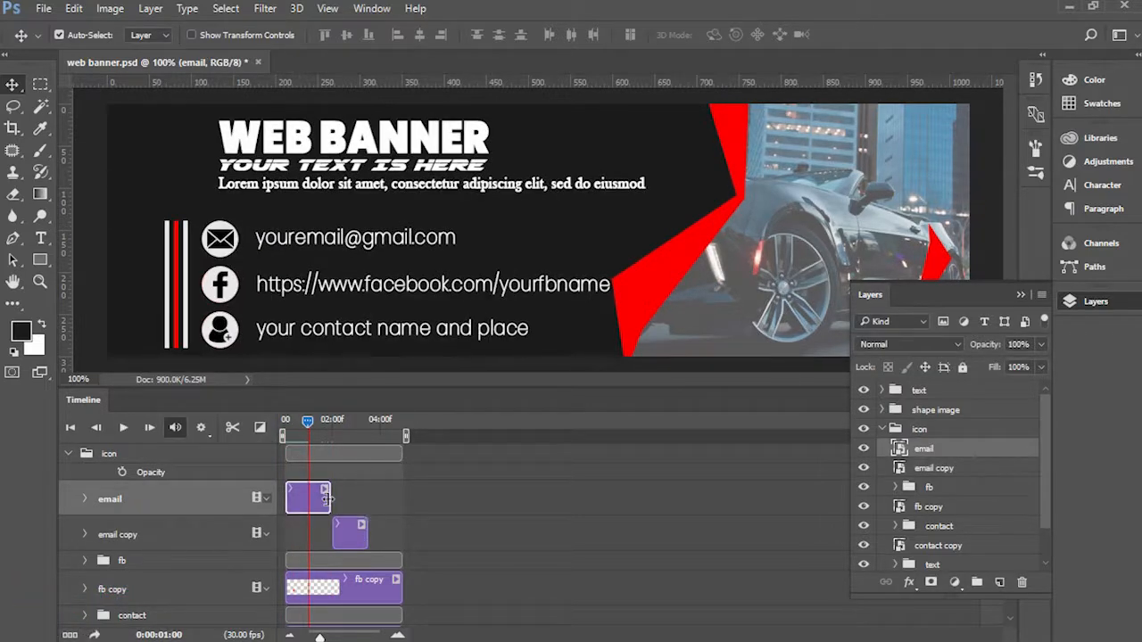
{"action": "left_click_drag", "start_coordinate": [326, 498], "coordinate": [307, 497]}
{"action": "left_click_drag", "start_coordinate": [354, 531], "coordinate": [323, 535]}
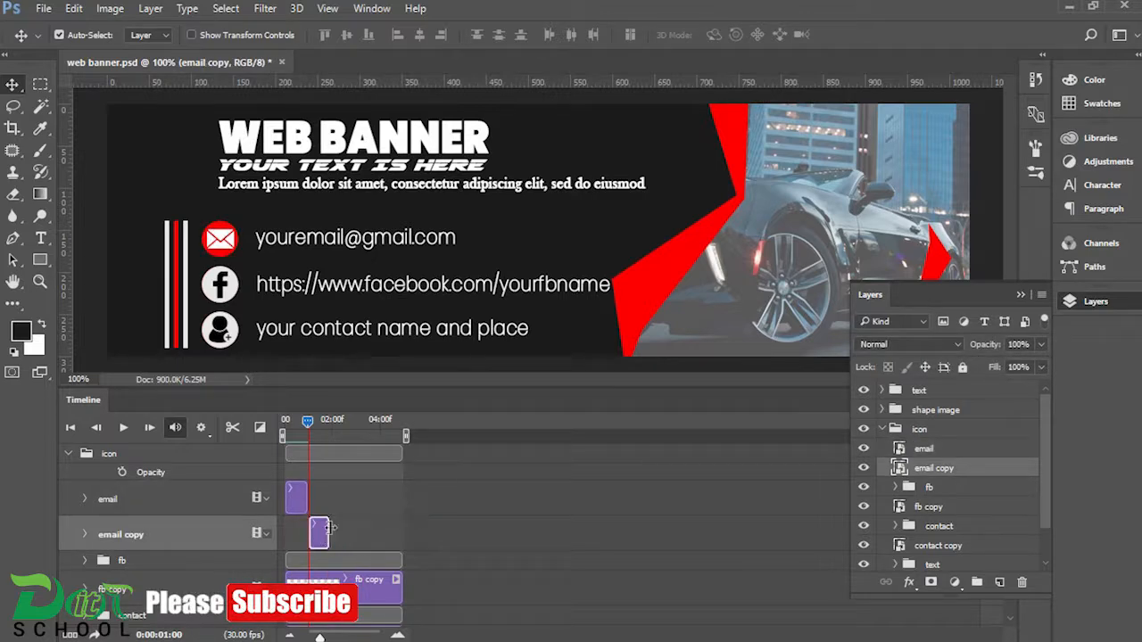
{"action": "left_click_drag", "start_coordinate": [308, 426], "coordinate": [285, 434]}
{"action": "key", "text": "space"}
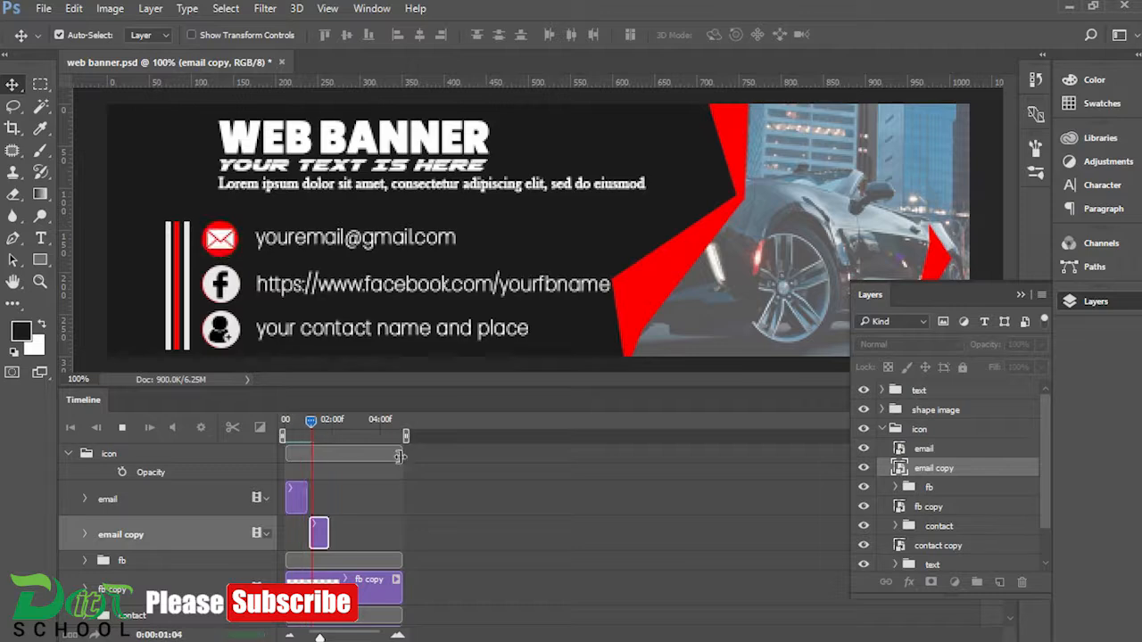
{"action": "key", "text": "space"}
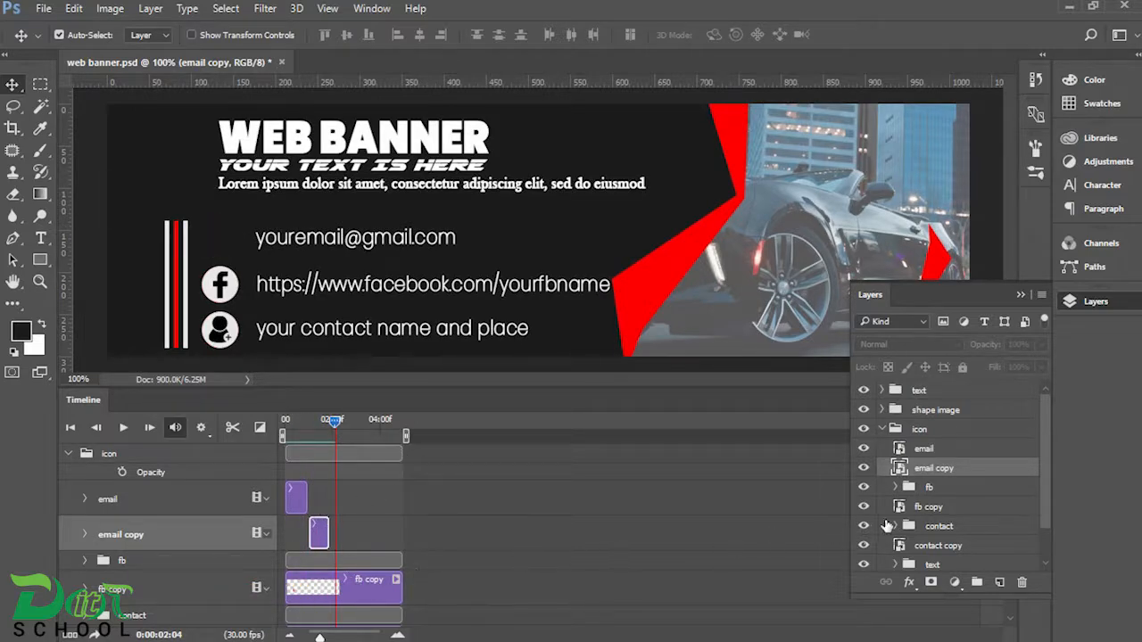
Convert the fb group and the contact group into separate smart objects.
{"action": "left_click", "coordinate": [923, 506]}
{"action": "right_click", "coordinate": [919, 510]}
{"action": "left_click", "coordinate": [929, 491]}
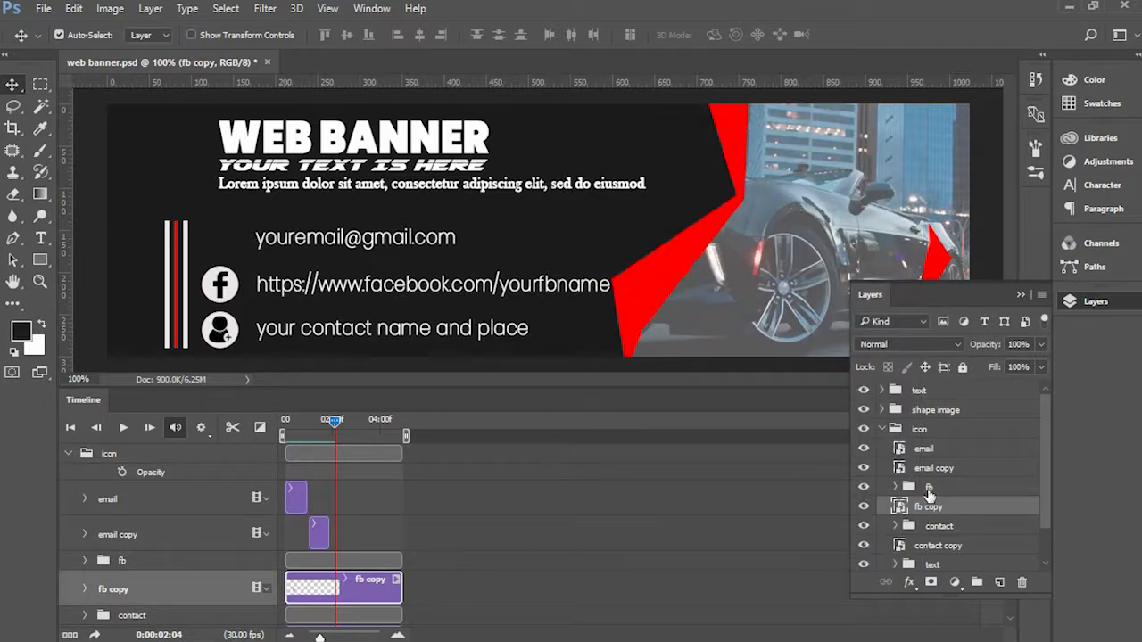
{"action": "right_click", "coordinate": [928, 491]}
{"action": "left_click", "coordinate": [1017, 284]}
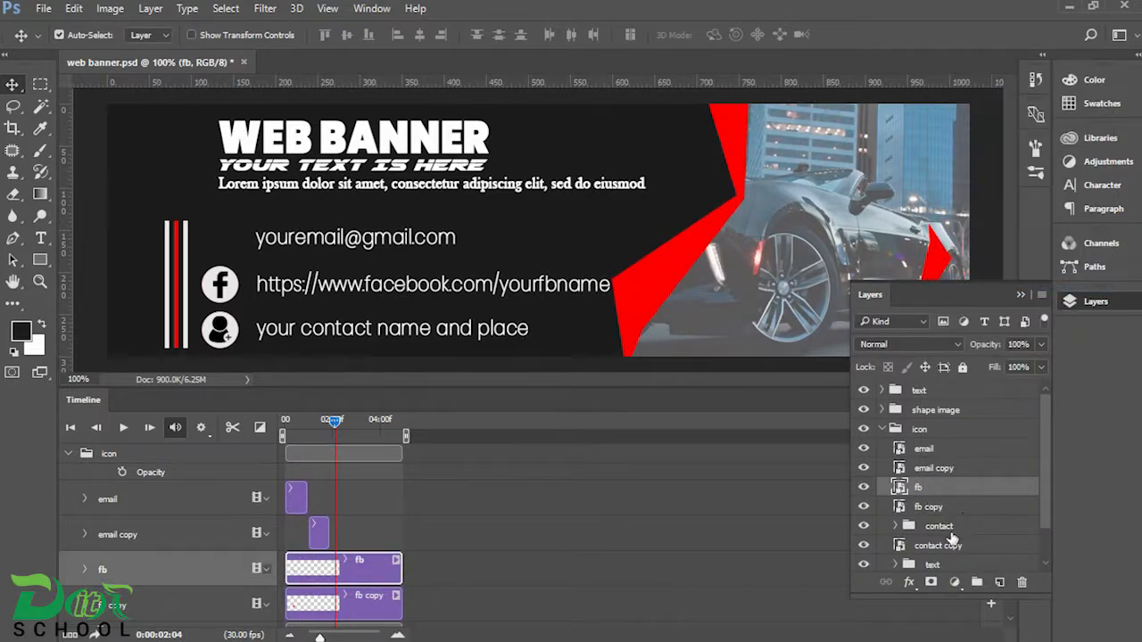
{"action": "left_click", "coordinate": [953, 533]}
{"action": "right_click", "coordinate": [953, 532]}
{"action": "left_click", "coordinate": [1024, 280]}
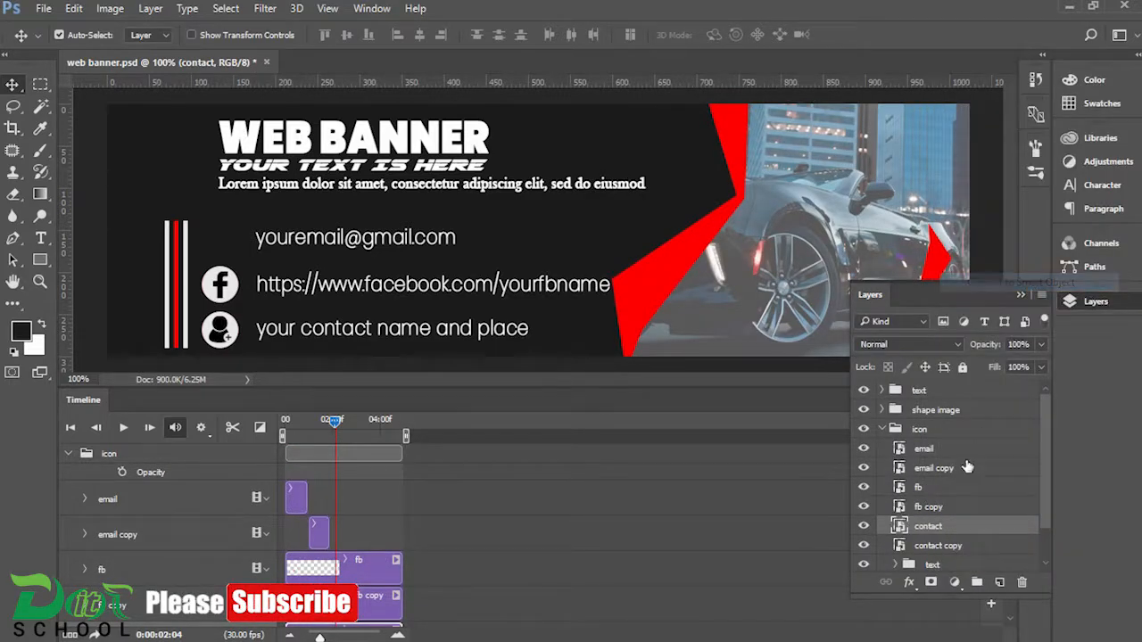
Shorten the fb, fb copy, contact and contact copy clips and stagger them one after another from about 2 seconds.
{"action": "left_click", "coordinate": [368, 578]}
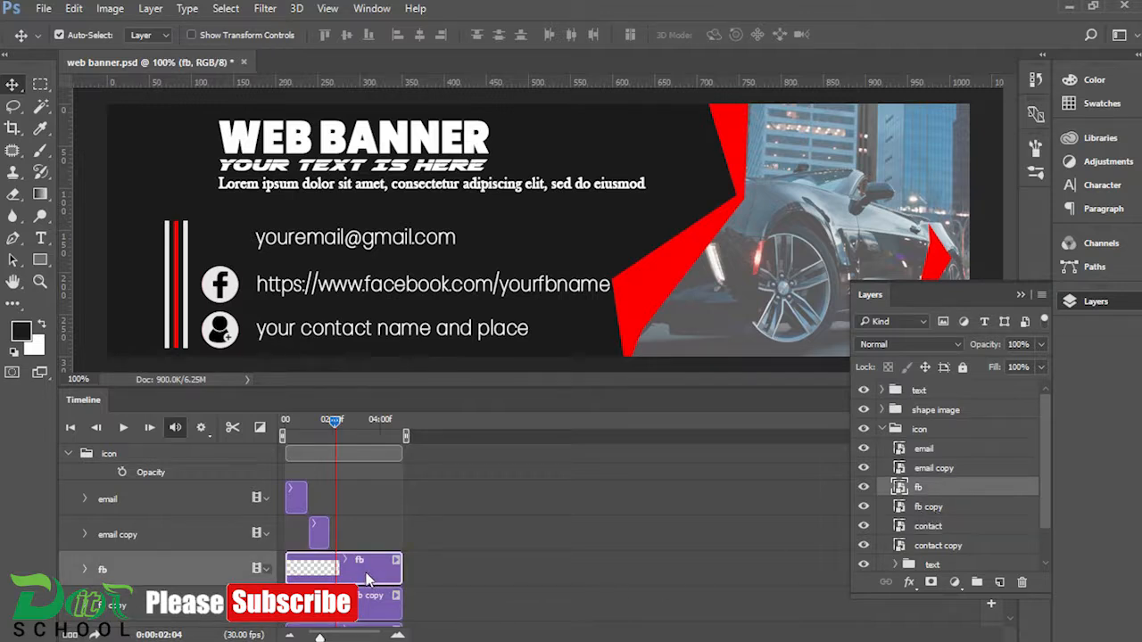
{"action": "mouse_move", "coordinate": [368, 578]}
{"action": "left_mouse_down"}
{"action": "mouse_move", "coordinate": [414, 575]}
{"action": "mouse_move", "coordinate": [367, 569]}
{"action": "mouse_move", "coordinate": [381, 569]}
{"action": "left_mouse_up"}
{"action": "left_click_drag", "start_coordinate": [331, 425], "coordinate": [328, 424]}
{"action": "left_click_drag", "start_coordinate": [443, 569], "coordinate": [346, 569]}
{"action": "left_click_drag", "start_coordinate": [356, 611], "coordinate": [381, 585]}
{"action": "scroll", "coordinate": [382, 616], "scroll_direction": "down", "scroll_amount": 2}
{"action": "left_click_drag", "start_coordinate": [358, 621], "coordinate": [406, 620]}
{"action": "scroll", "coordinate": [299, 499], "scroll_direction": "up", "scroll_amount": 2}
{"action": "left_click_drag", "start_coordinate": [303, 496], "coordinate": [297, 498]}
{"action": "scroll", "coordinate": [398, 591], "scroll_direction": "down", "scroll_amount": 2}
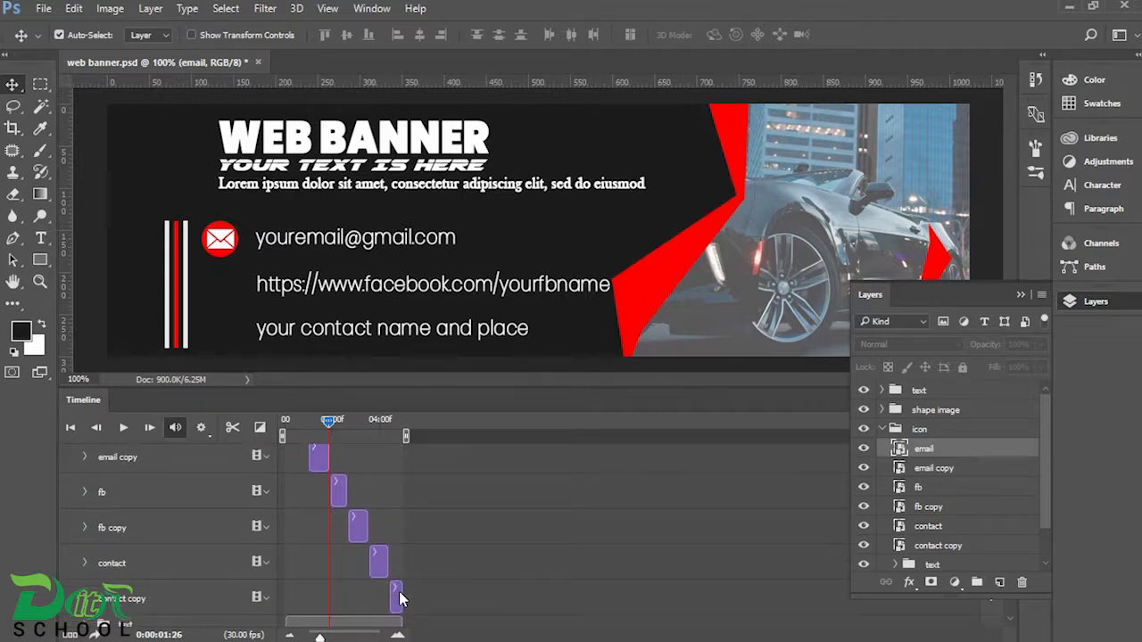
Lengthen the contact and contact copy clips to about 1 second each, with contact copy starting where contact ends at about 4.5 seconds.
{"action": "left_click", "coordinate": [396, 596]}
{"action": "left_click_drag", "start_coordinate": [397, 596], "coordinate": [412, 601]}
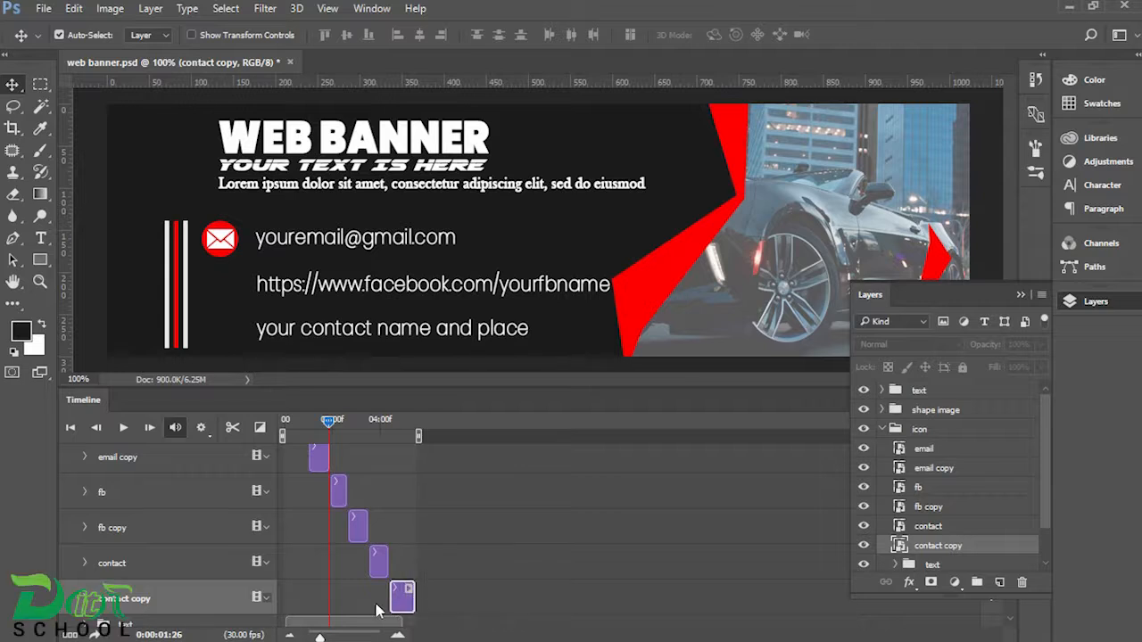
{"action": "scroll", "coordinate": [365, 606], "scroll_direction": "down", "scroll_amount": 2}
{"action": "left_click_drag", "start_coordinate": [320, 636], "coordinate": [332, 635]}
{"action": "left_click", "coordinate": [589, 555]}
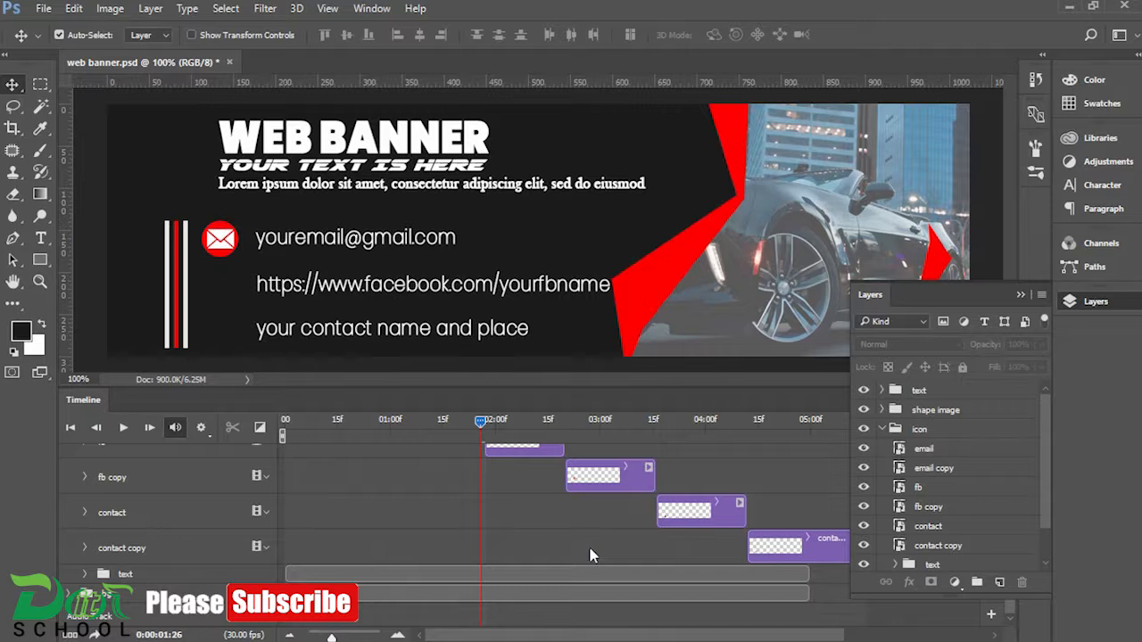
{"action": "left_click", "coordinate": [1040, 285]}
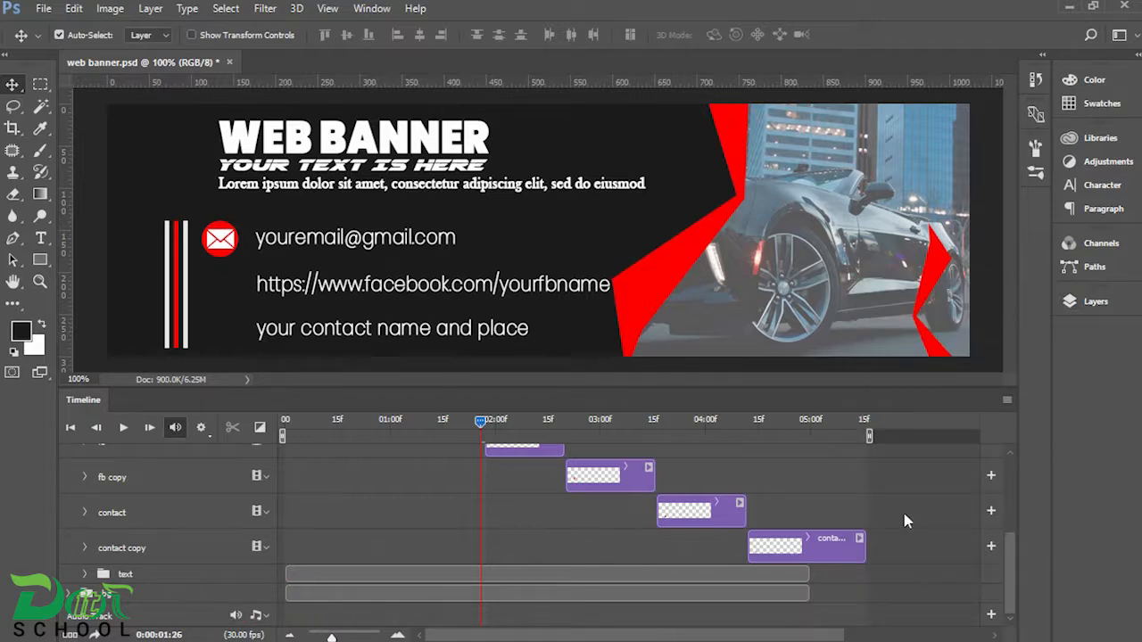
{"action": "left_click_drag", "start_coordinate": [860, 542], "coordinate": [848, 543]}
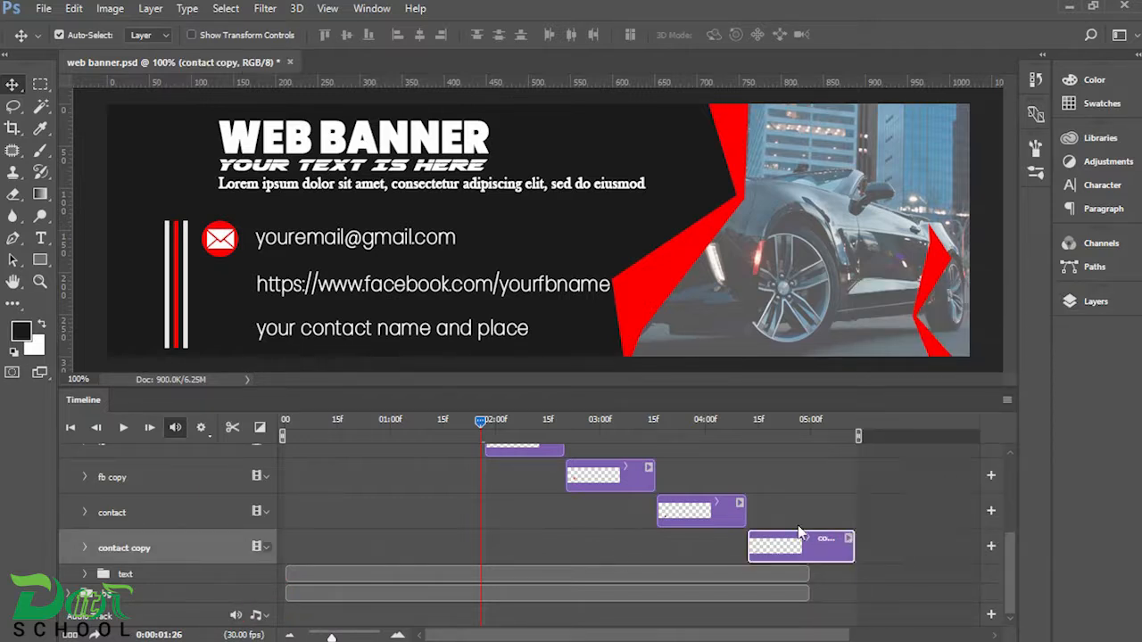
{"action": "left_click_drag", "start_coordinate": [742, 511], "coordinate": [756, 511]}
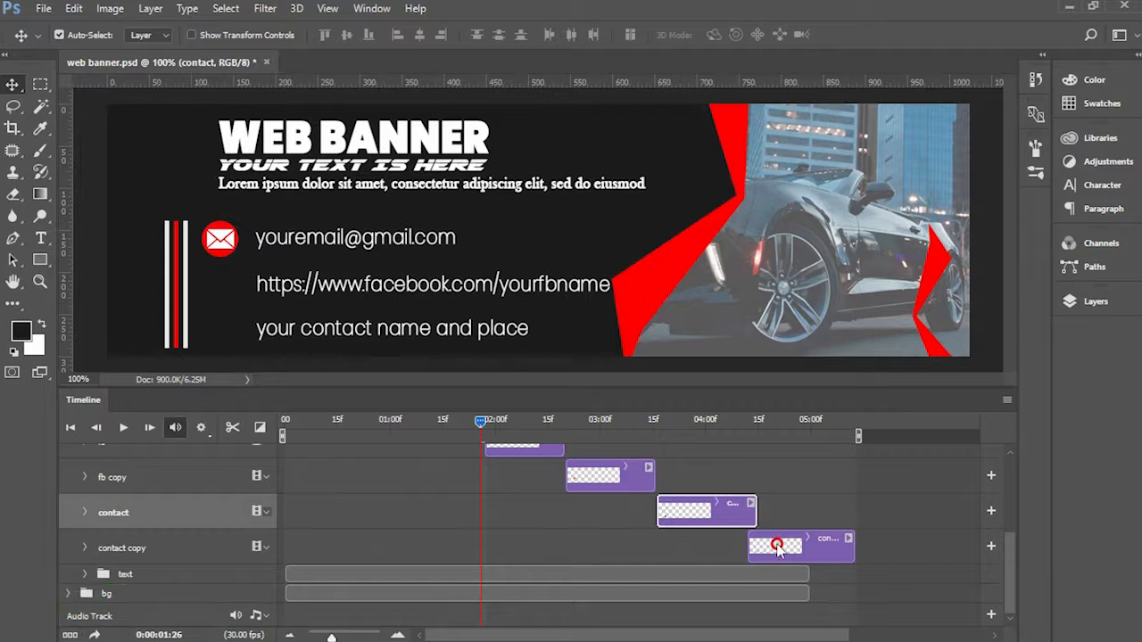
{"action": "left_click", "coordinate": [770, 542]}
Extend the fb clip to about 2.8 seconds and shift the fb copy, contact and contact copy clips to follow it end to end.
{"action": "scroll", "coordinate": [772, 539], "scroll_direction": "up", "scroll_amount": 2}
{"action": "left_click_drag", "start_coordinate": [562, 498], "coordinate": [598, 534]}
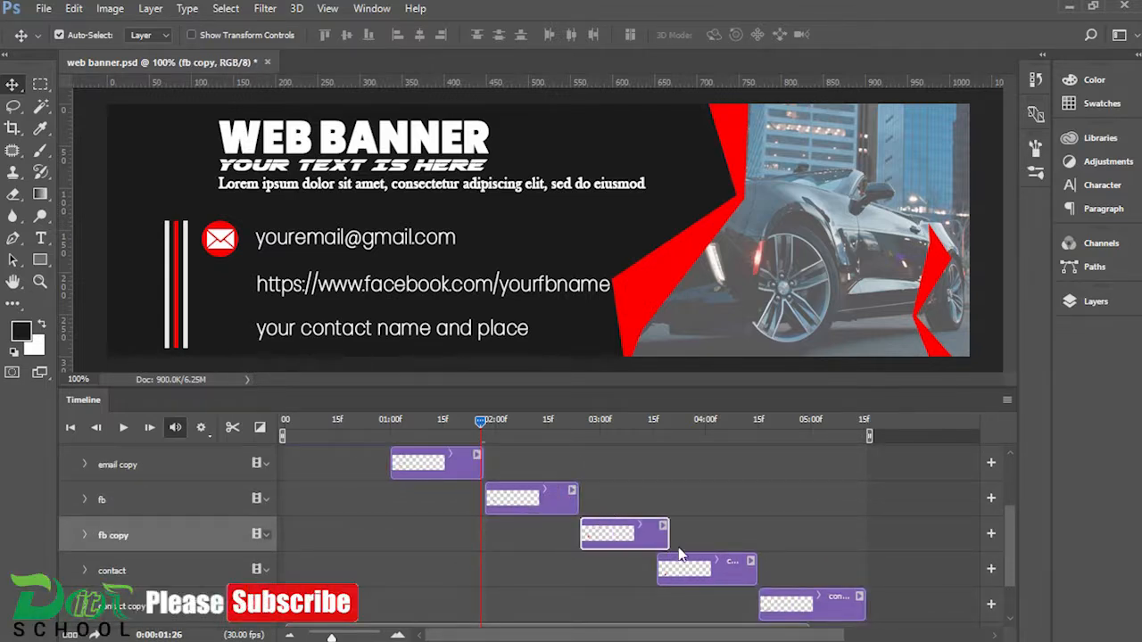
{"action": "left_click_drag", "start_coordinate": [679, 563], "coordinate": [694, 563]}
{"action": "left_click_drag", "start_coordinate": [761, 597], "coordinate": [776, 597]}
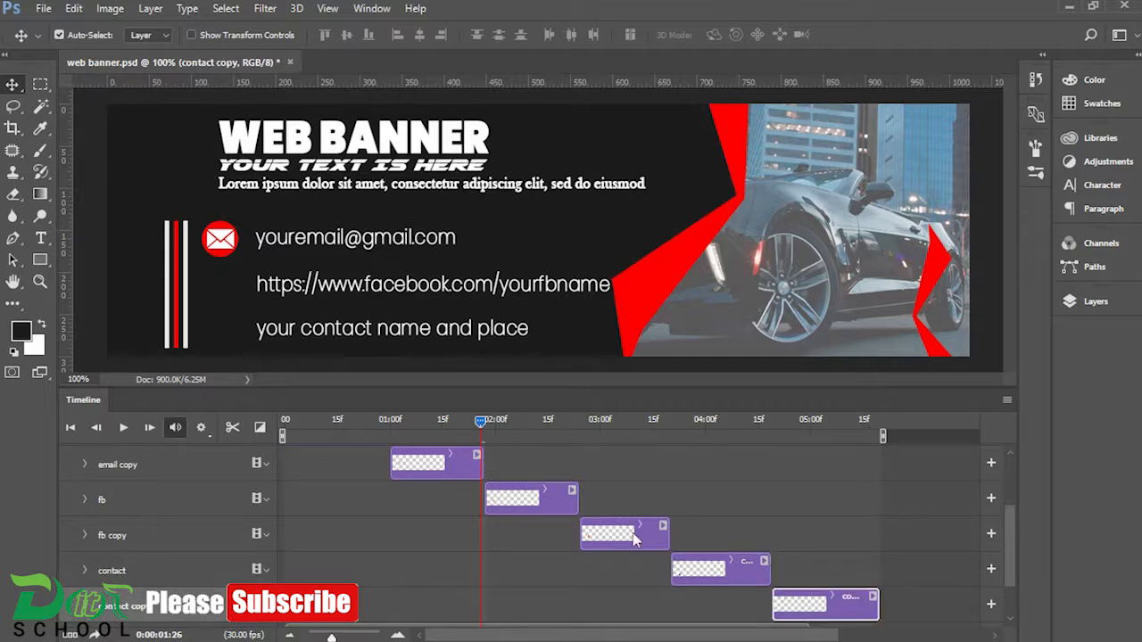
Play the animation from the start to check the timing of the icon clips.
{"action": "scroll", "coordinate": [581, 506], "scroll_direction": "up", "scroll_amount": 2}
{"action": "left_click_drag", "start_coordinate": [482, 422], "coordinate": [269, 438]}
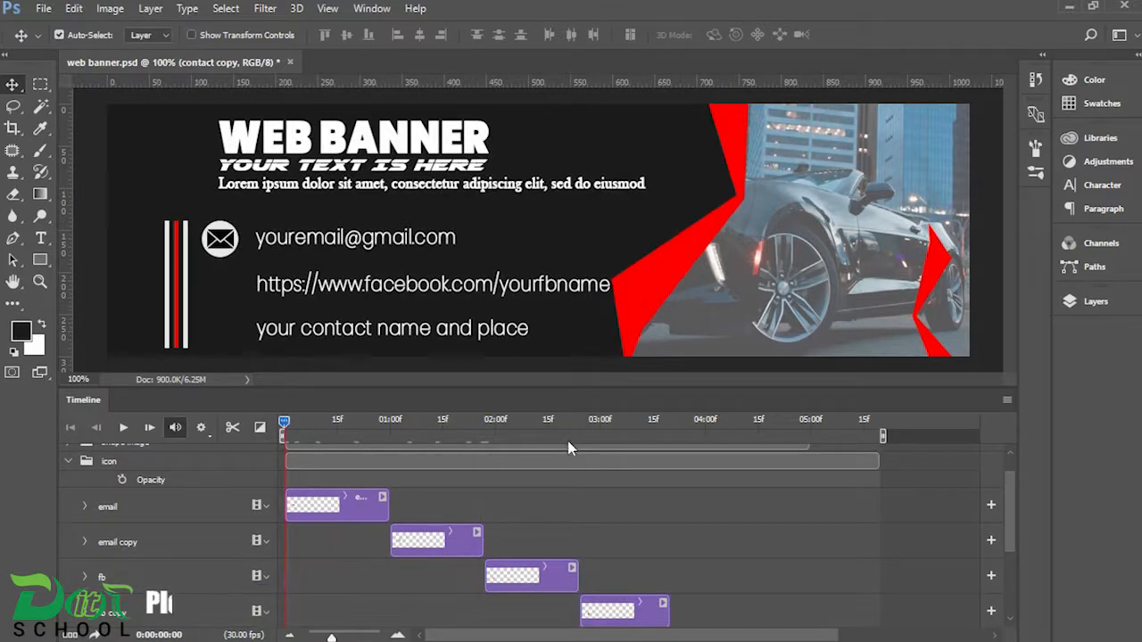
{"action": "key", "text": "space"}
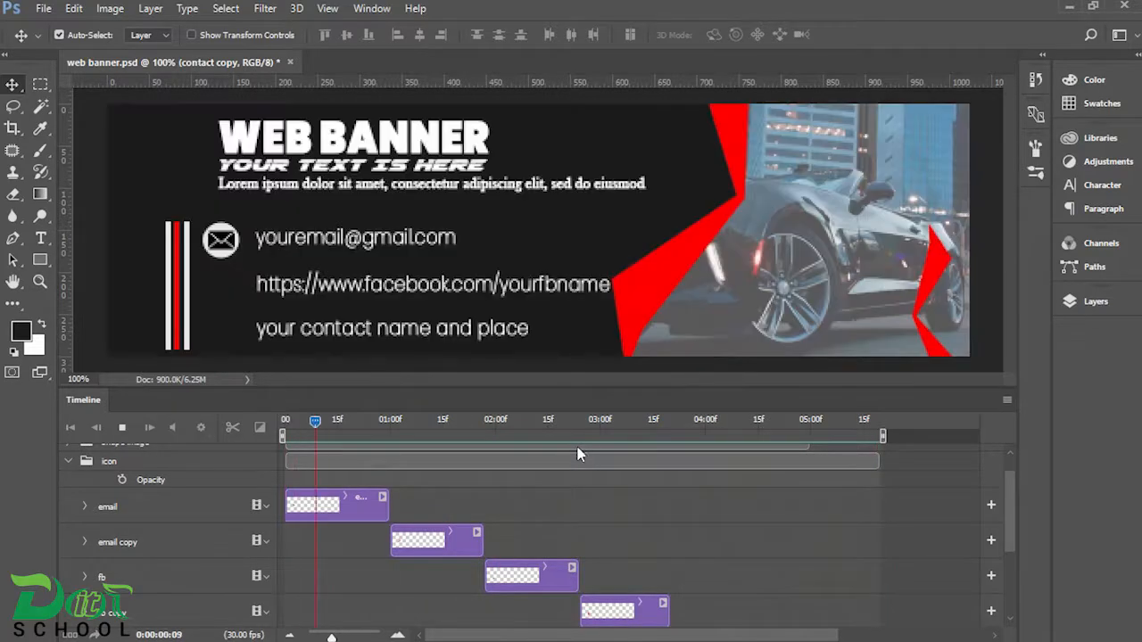
{"action": "key", "text": "space"}
{"action": "scroll", "coordinate": [586, 500], "scroll_direction": "down", "scroll_amount": 4}
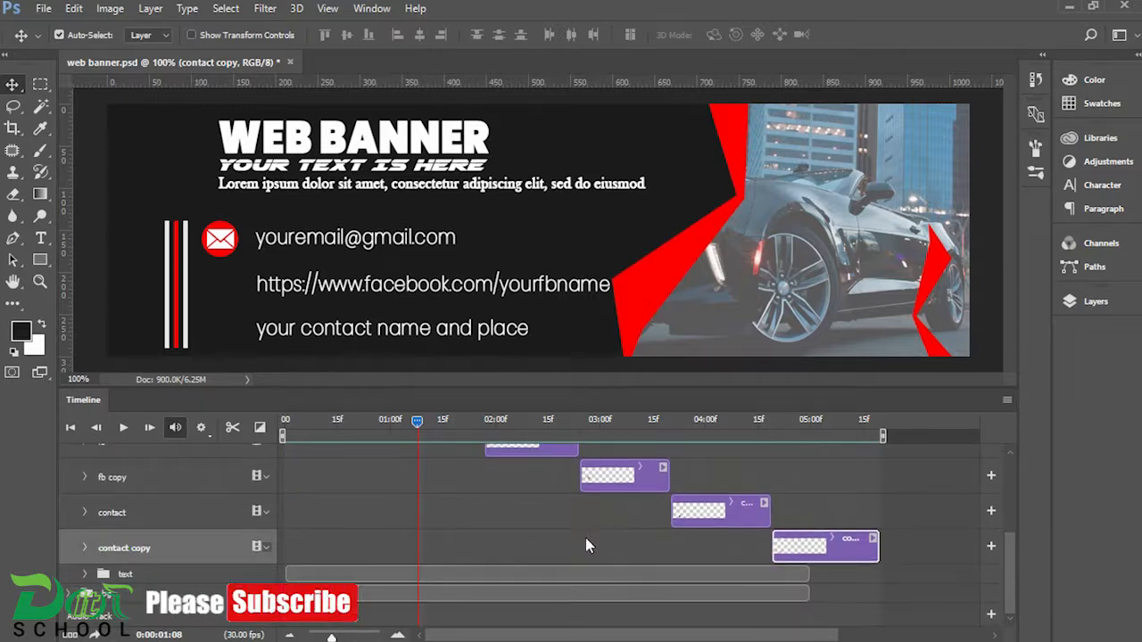
{"action": "left_click", "coordinate": [808, 571]}
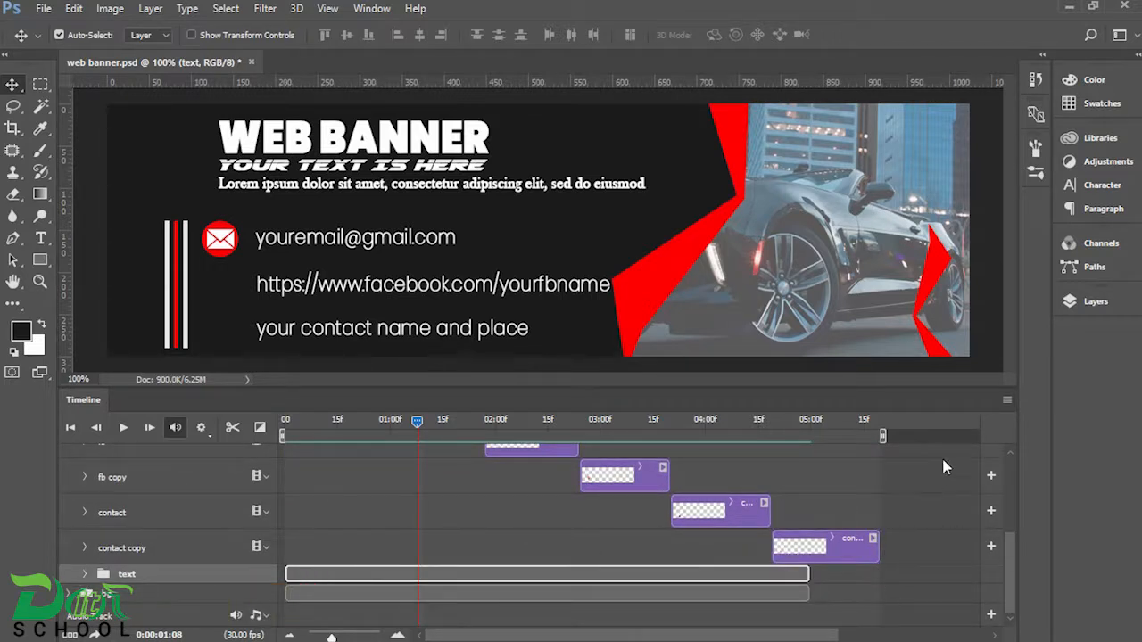
{"action": "left_click", "coordinate": [1081, 304]}
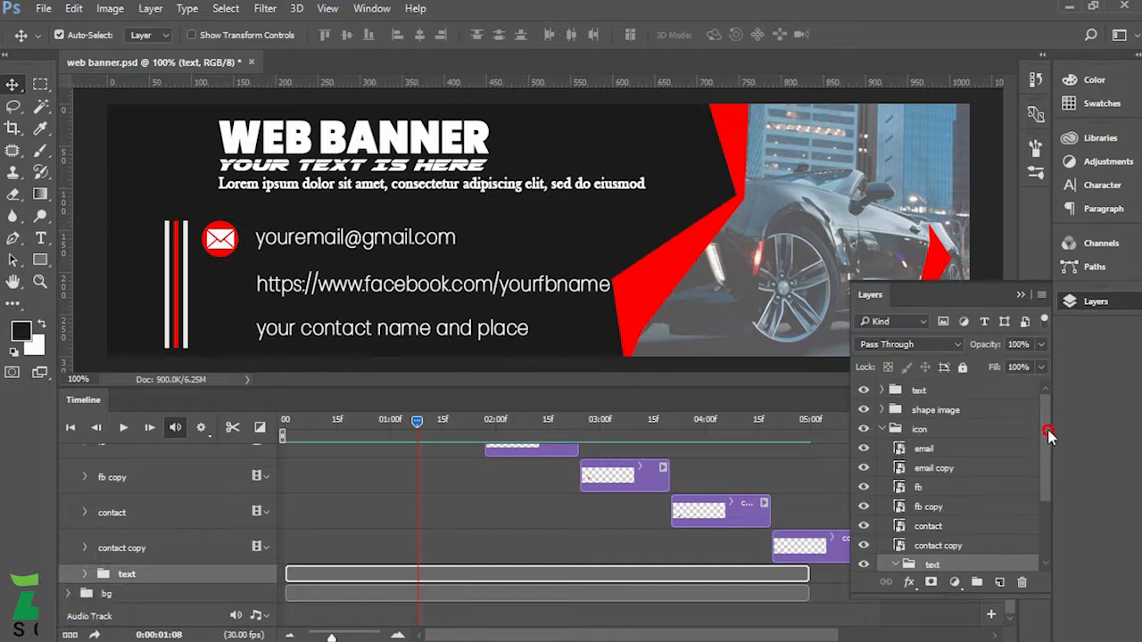
{"action": "left_click", "coordinate": [925, 392]}
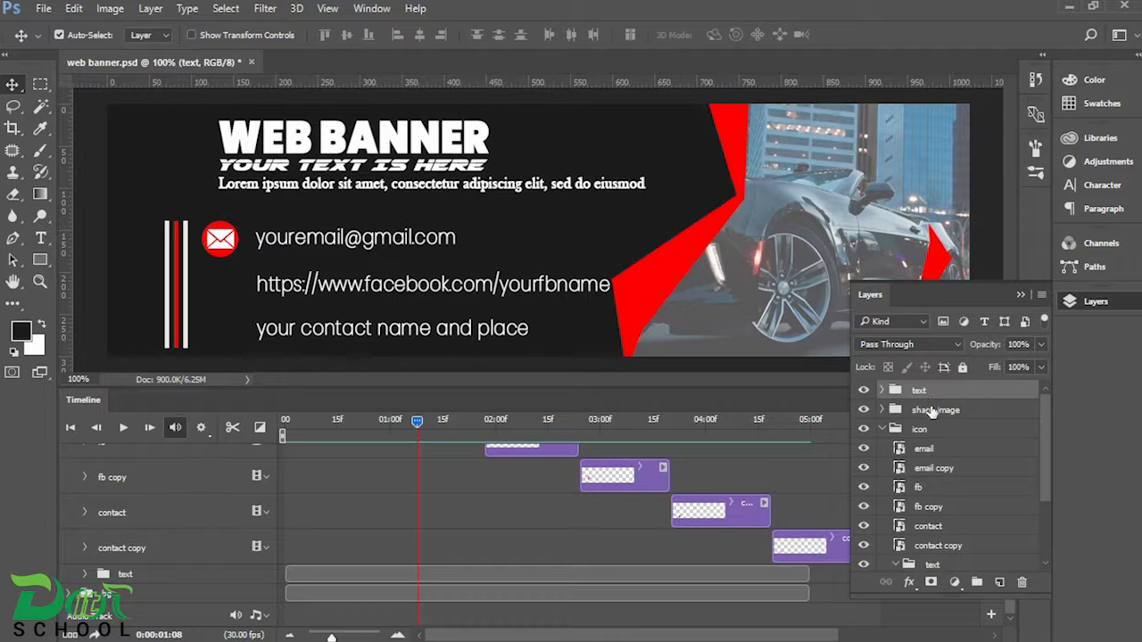
{"action": "left_click", "coordinate": [931, 412], "text": "shift"}
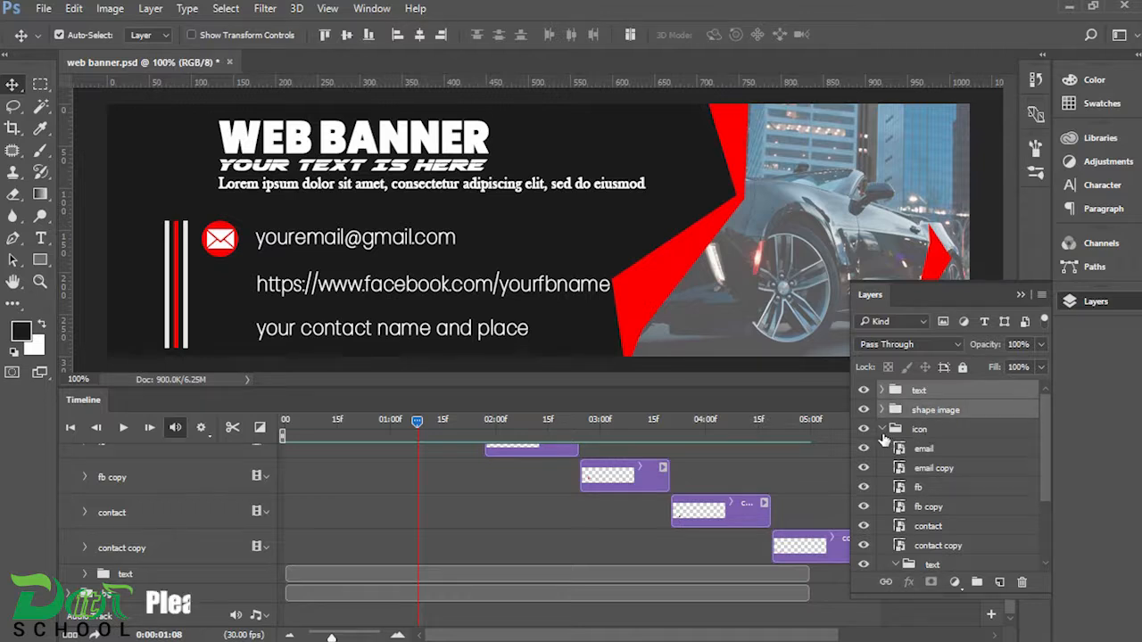
{"action": "left_click", "coordinate": [881, 430]}
{"action": "left_click", "coordinate": [915, 450], "text": "shift"}
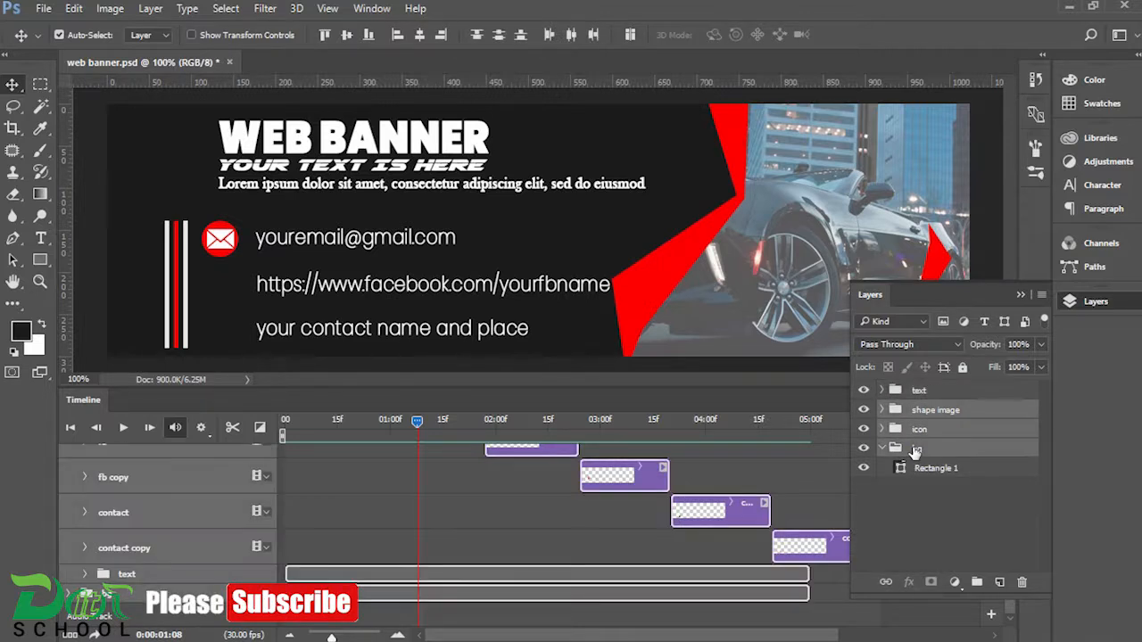
{"action": "left_click", "coordinate": [913, 482]}
Convert the bg group to a smart object and extend its clip to end together with the contact copy clip.
{"action": "left_click", "coordinate": [896, 455]}
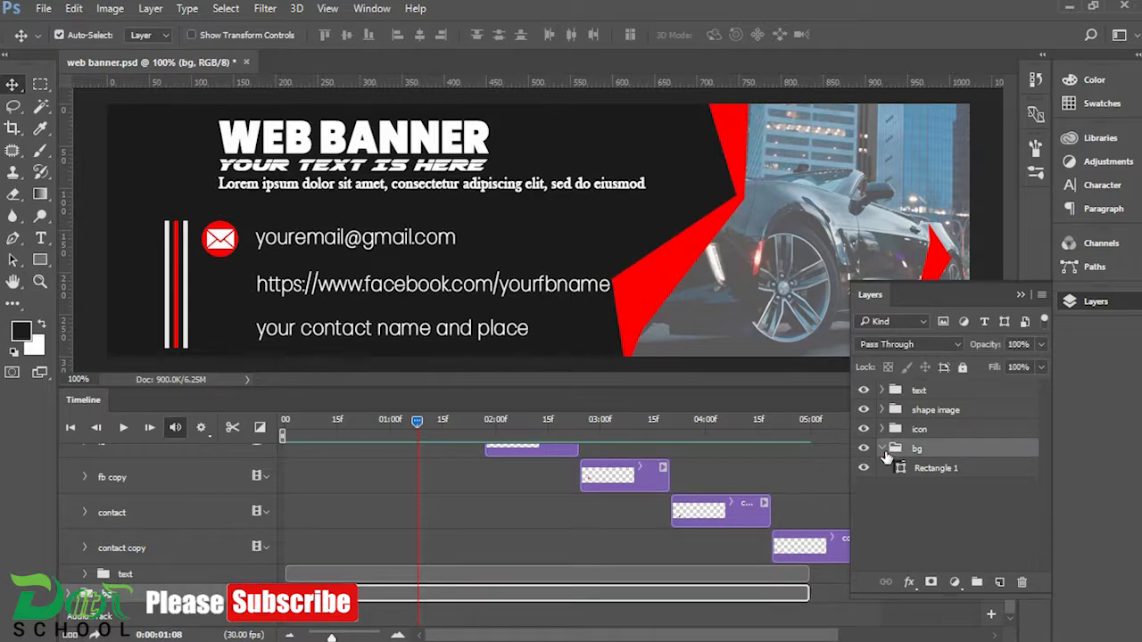
{"action": "left_click", "coordinate": [883, 451]}
{"action": "right_click", "coordinate": [917, 449]}
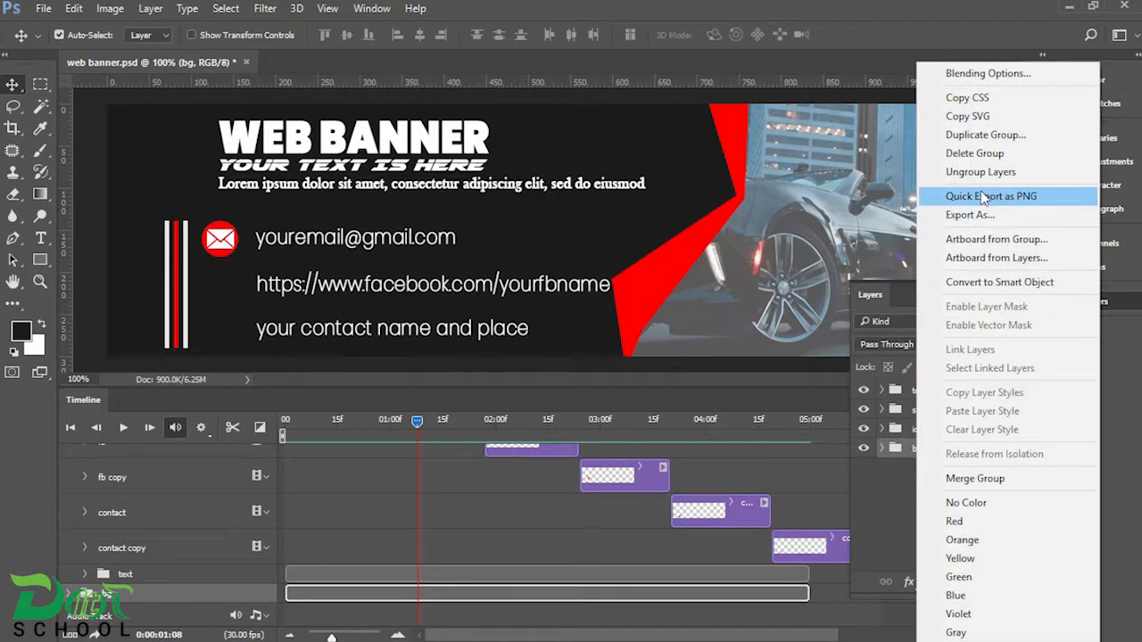
{"action": "left_click", "coordinate": [999, 282]}
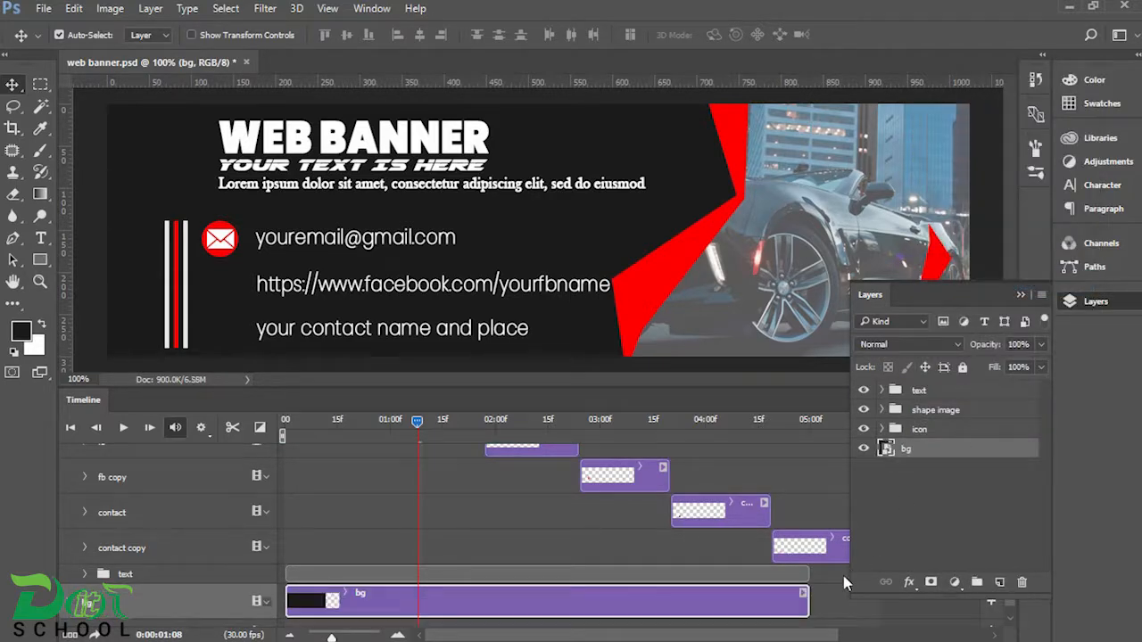
{"action": "left_click_drag", "start_coordinate": [808, 602], "coordinate": [876, 597]}
{"action": "left_click", "coordinate": [1023, 296]}
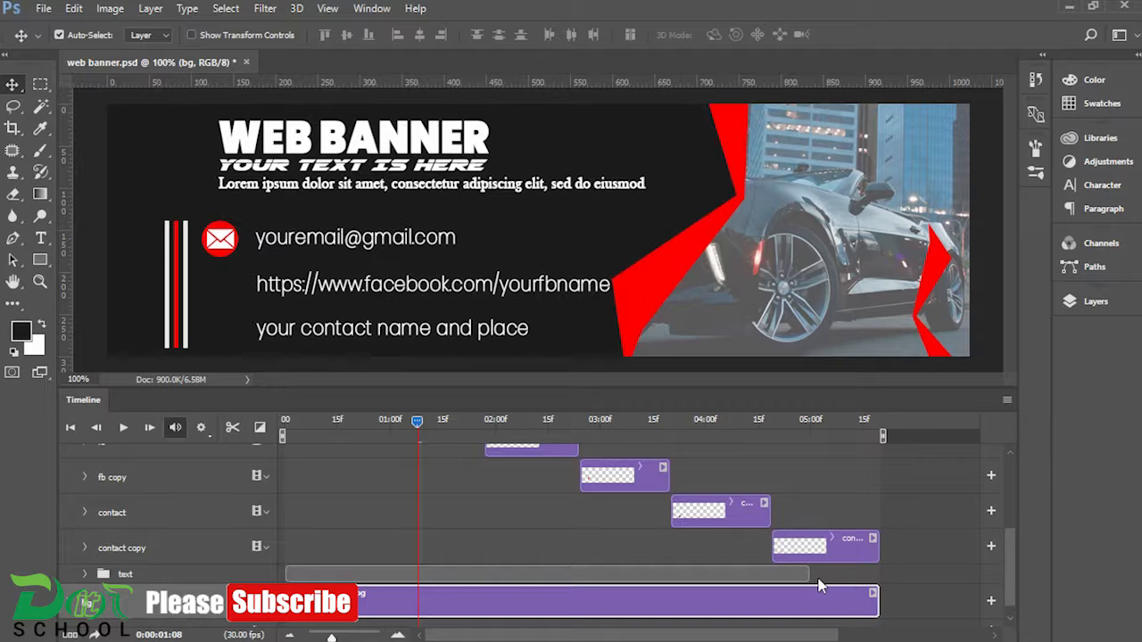
Convert the top-level text and shape image groups together into a single smart object.
{"action": "left_click", "coordinate": [1066, 307]}
{"action": "left_click", "coordinate": [918, 393]}
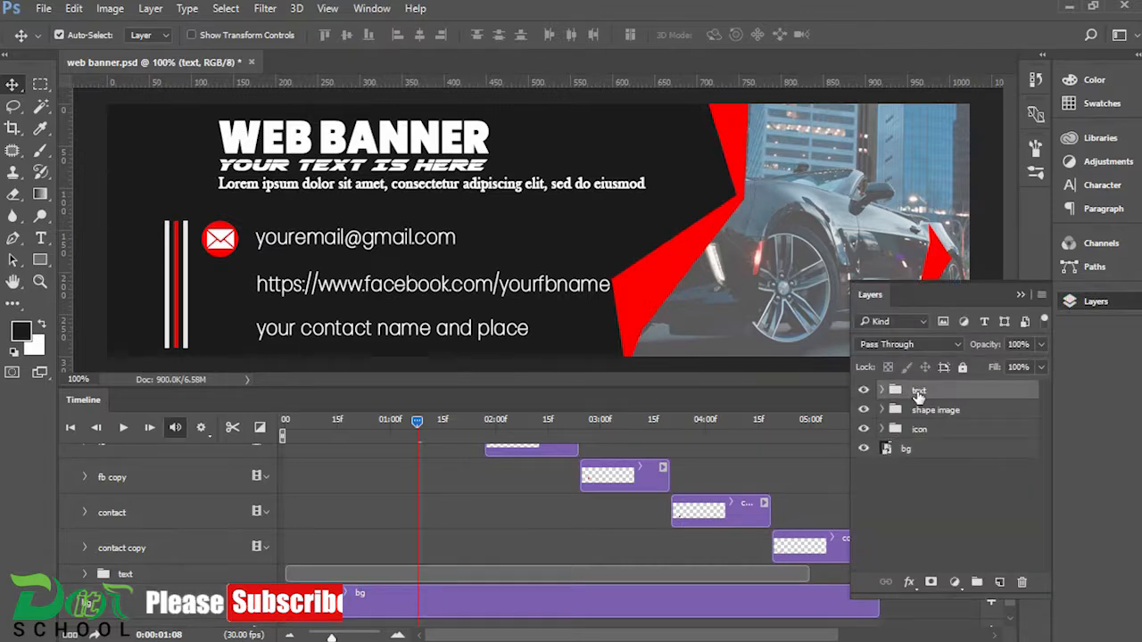
{"action": "right_click", "coordinate": [919, 395]}
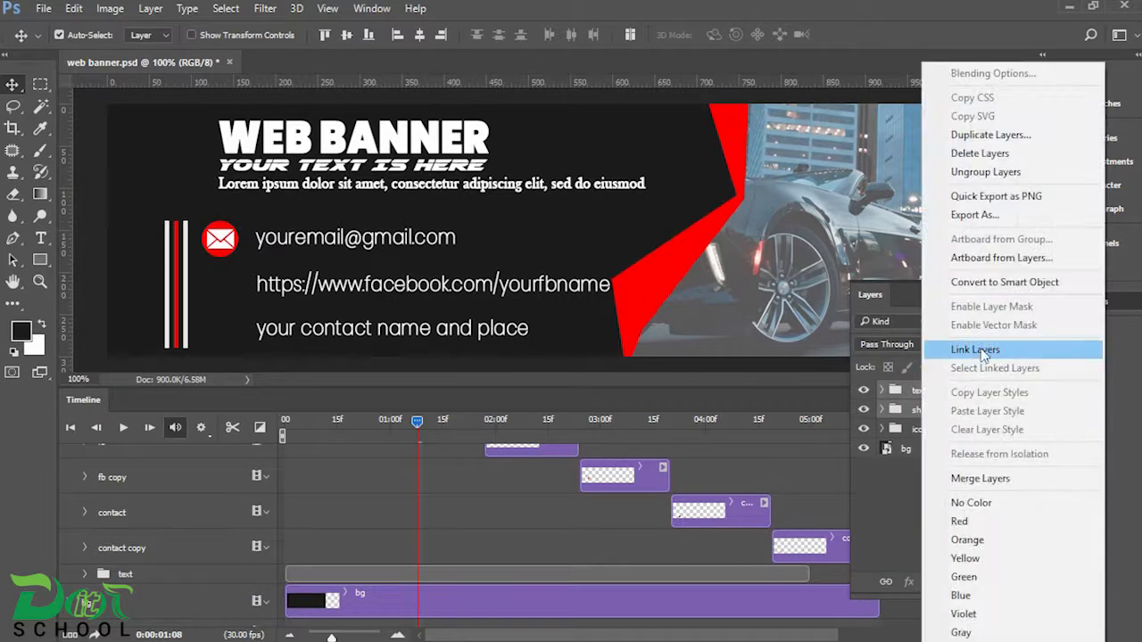
{"action": "left_click", "coordinate": [993, 283]}
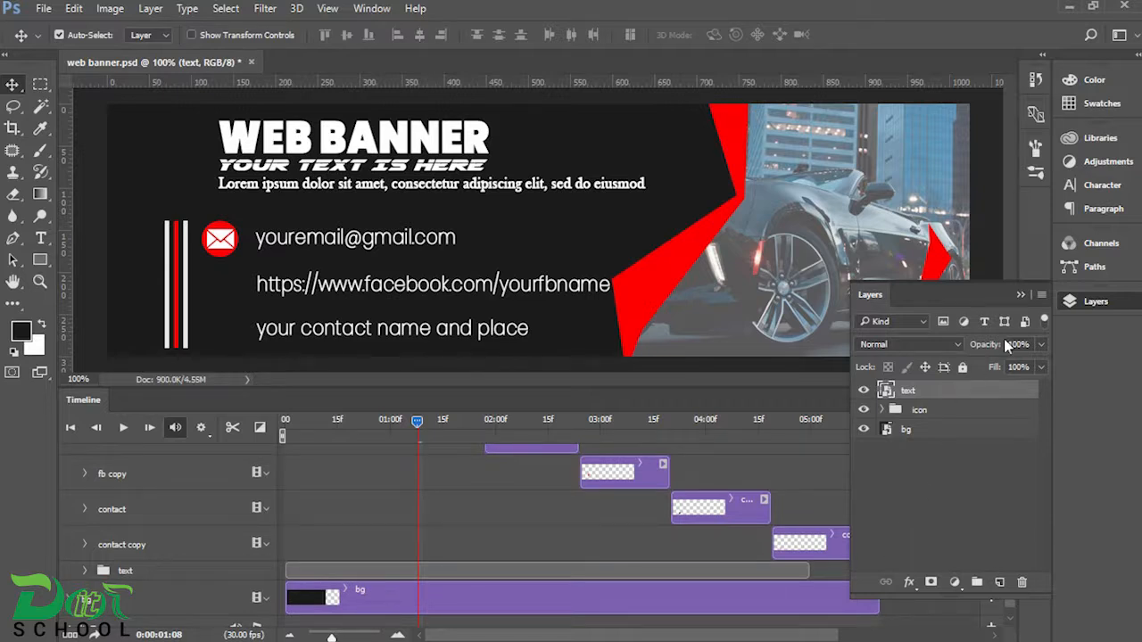
{"action": "left_click", "coordinate": [1040, 285]}
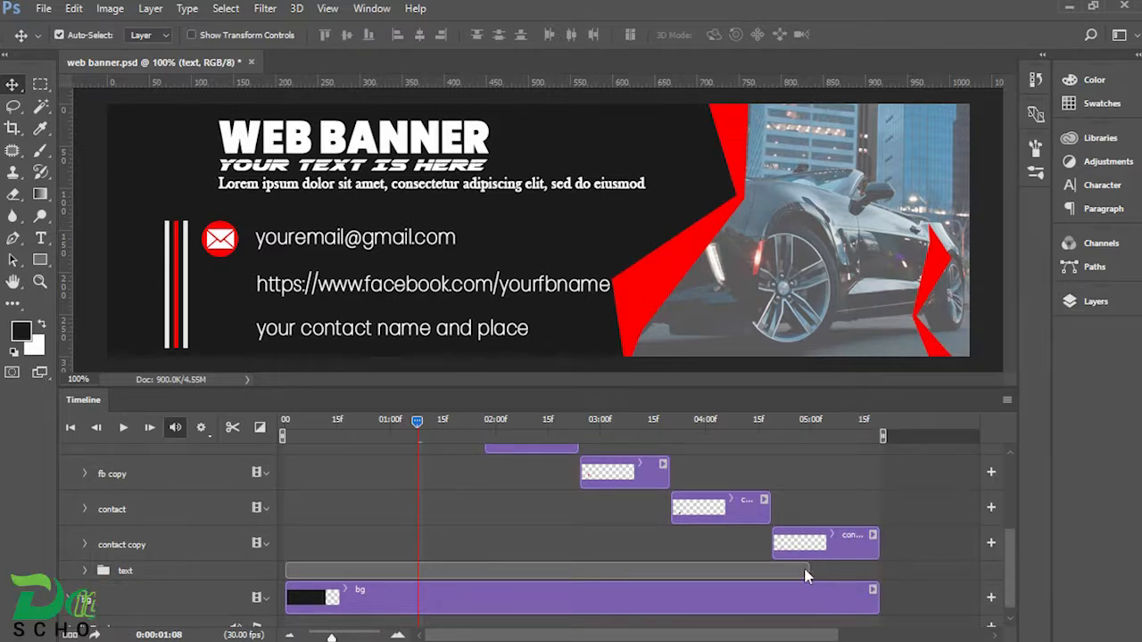
Convert the text group inside the icon group to a smart object and extend its clip to end with the contact copy clip.
{"action": "left_click", "coordinate": [742, 573]}
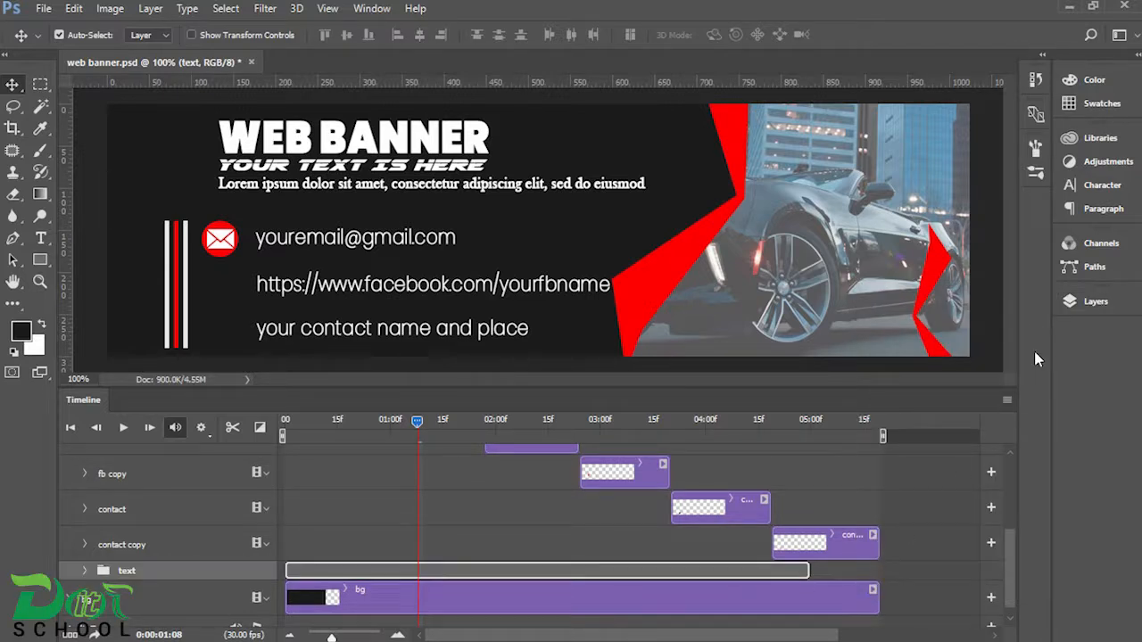
{"action": "left_click", "coordinate": [1066, 304]}
{"action": "left_click", "coordinate": [900, 394]}
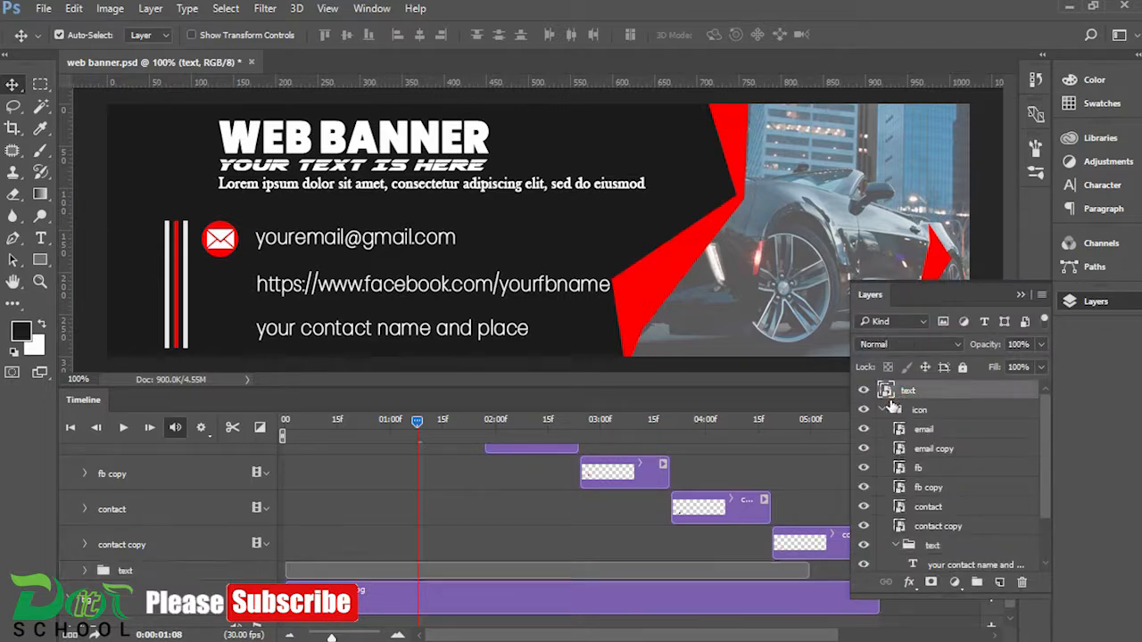
{"action": "right_click", "coordinate": [891, 401]}
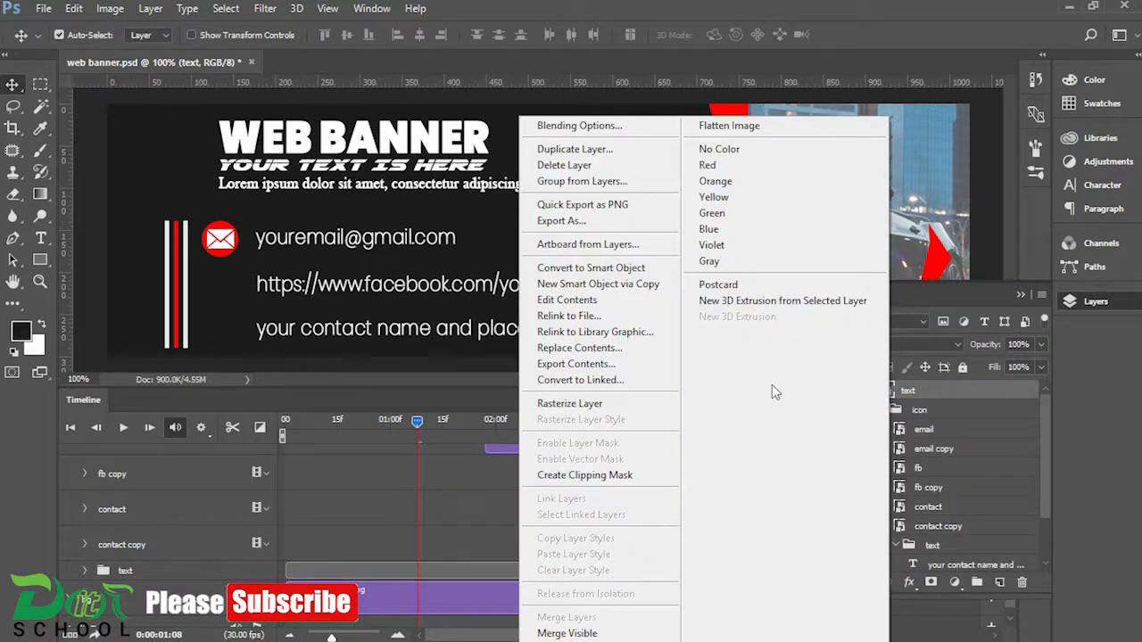
{"action": "left_click", "coordinate": [1006, 429]}
{"action": "scroll", "coordinate": [973, 504], "scroll_direction": "down", "scroll_amount": 2}
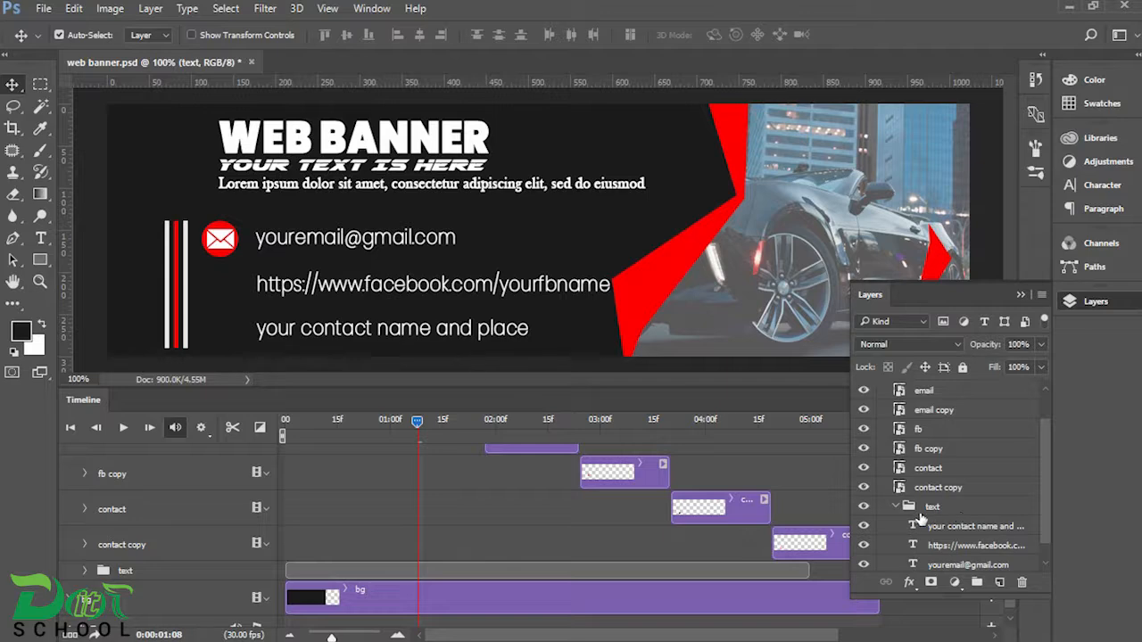
{"action": "left_click", "coordinate": [895, 506]}
{"action": "left_click", "coordinate": [918, 546]}
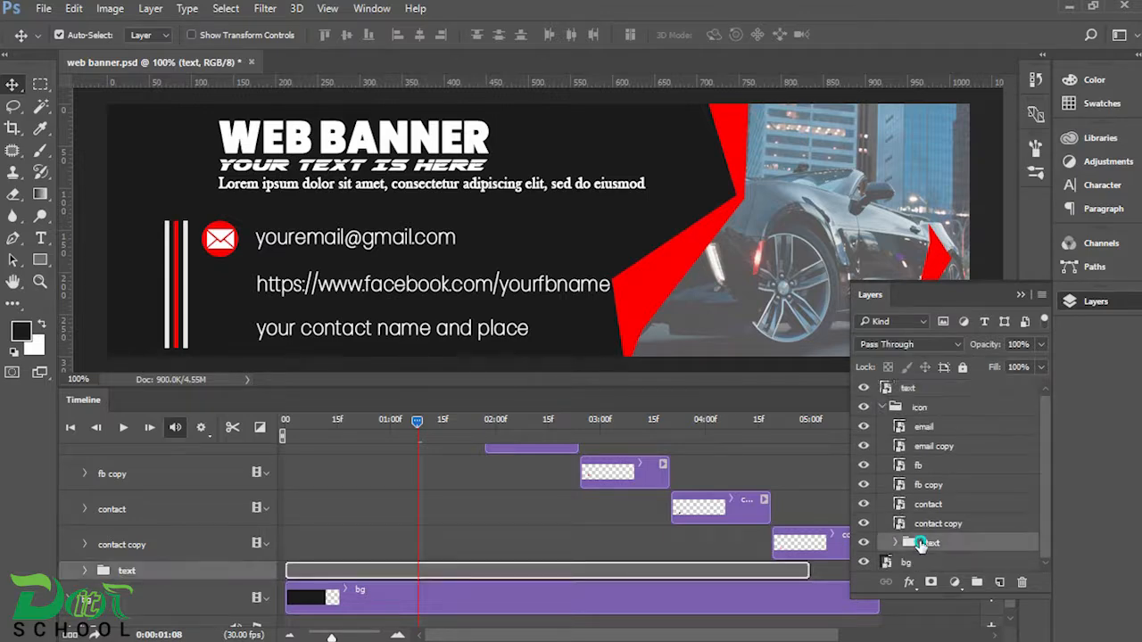
{"action": "right_click", "coordinate": [918, 546]}
{"action": "left_click", "coordinate": [990, 286]}
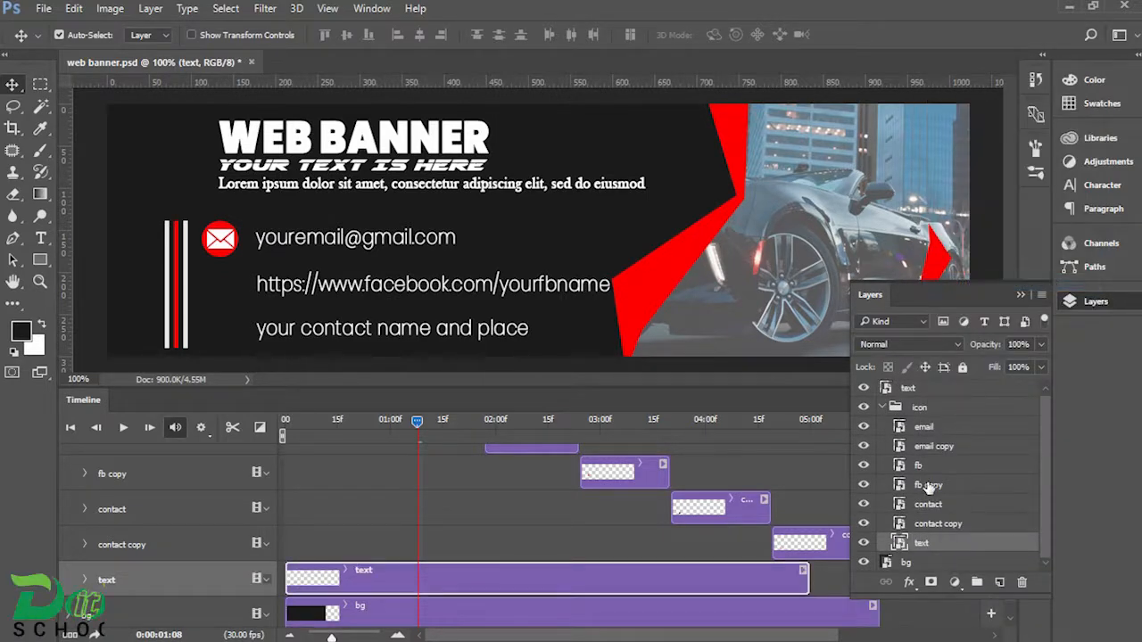
{"action": "left_click", "coordinate": [1021, 295]}
{"action": "left_click_drag", "start_coordinate": [805, 579], "coordinate": [874, 578]}
Convert the whole icon group, including its icon and text clips, into one smart object.
{"action": "scroll", "coordinate": [883, 548], "scroll_direction": "up", "scroll_amount": 4}
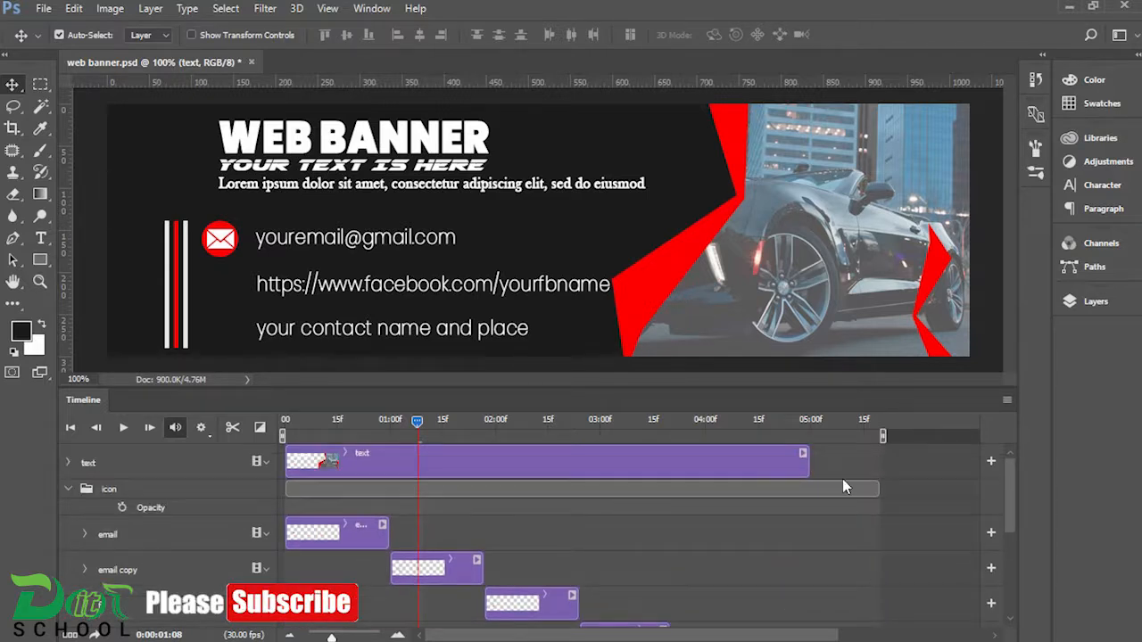
{"action": "left_click", "coordinate": [832, 489]}
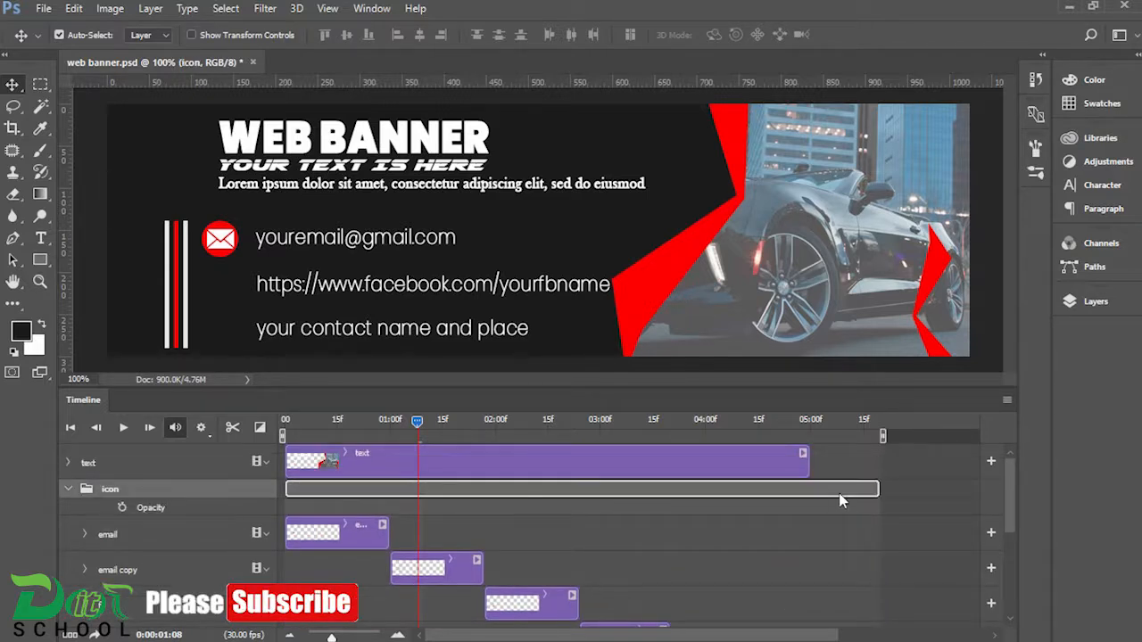
{"action": "left_click", "coordinate": [1079, 302]}
{"action": "left_click", "coordinate": [882, 408]}
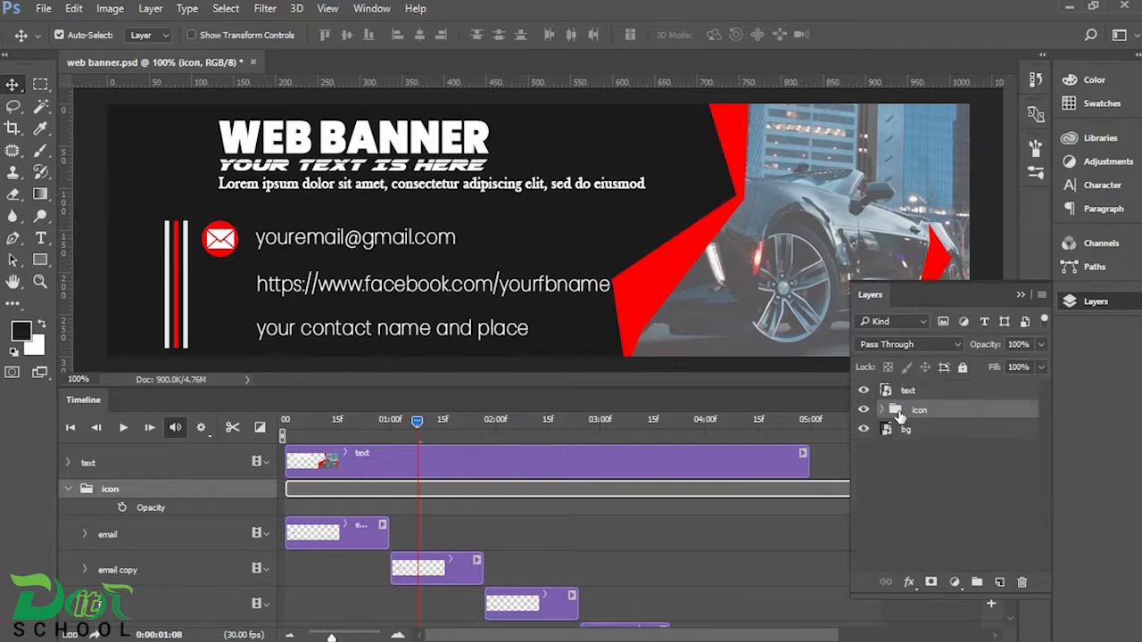
{"action": "right_click", "coordinate": [905, 410]}
{"action": "left_click", "coordinate": [991, 277]}
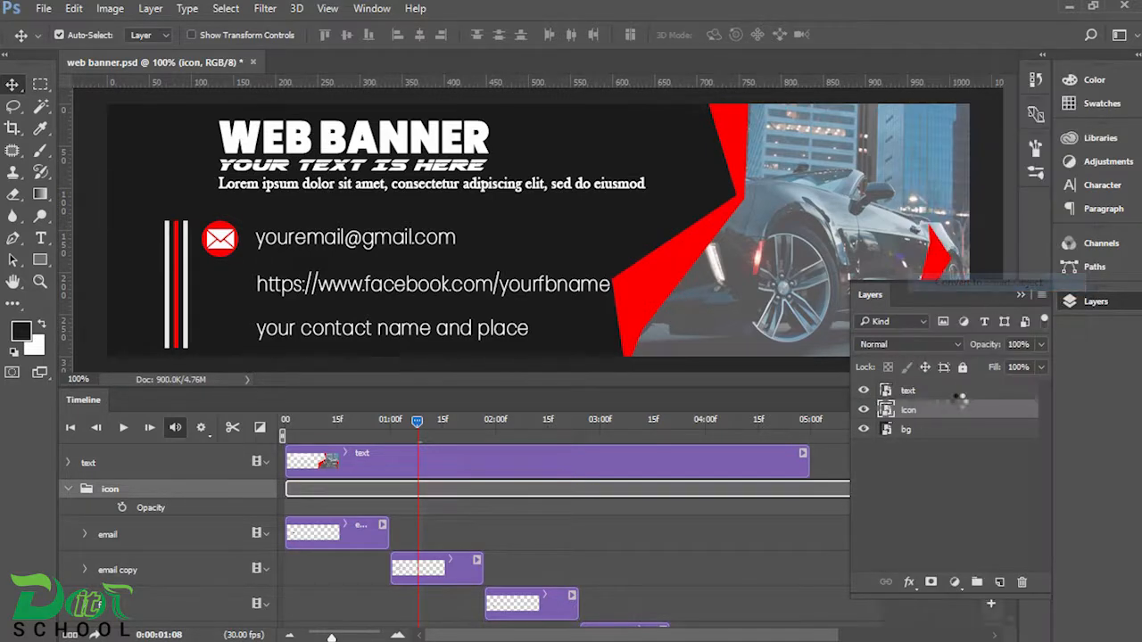
{"action": "left_click", "coordinate": [756, 564]}
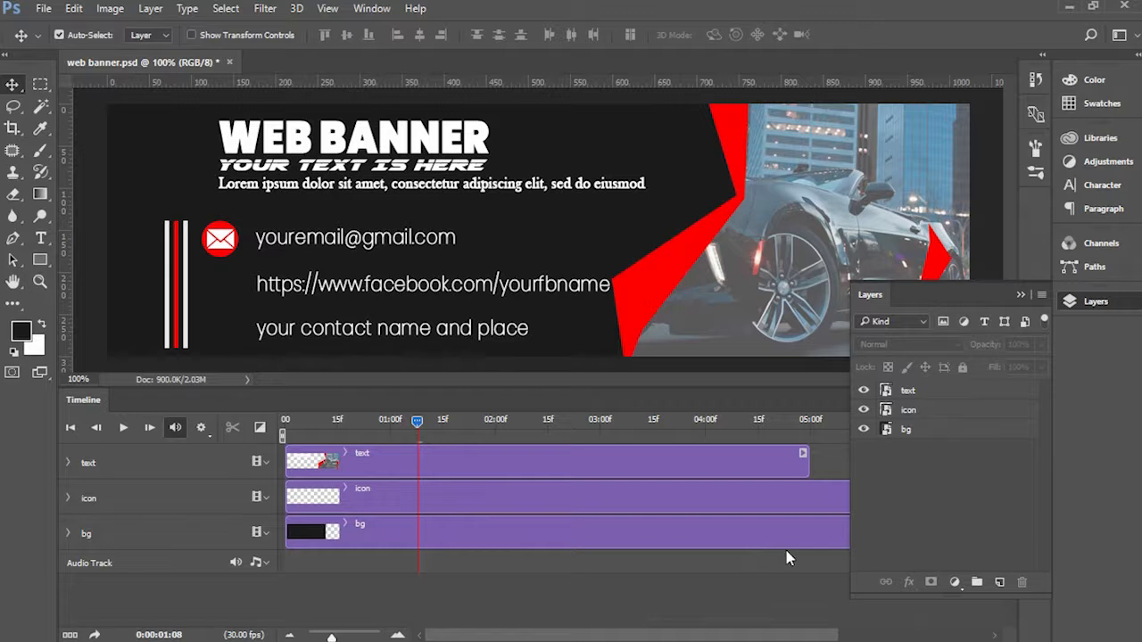
Play the animation from the start to check the combined text, icon and bg clips.
{"action": "left_click_drag", "start_coordinate": [416, 419], "coordinate": [262, 432]}
{"action": "key", "text": "space"}
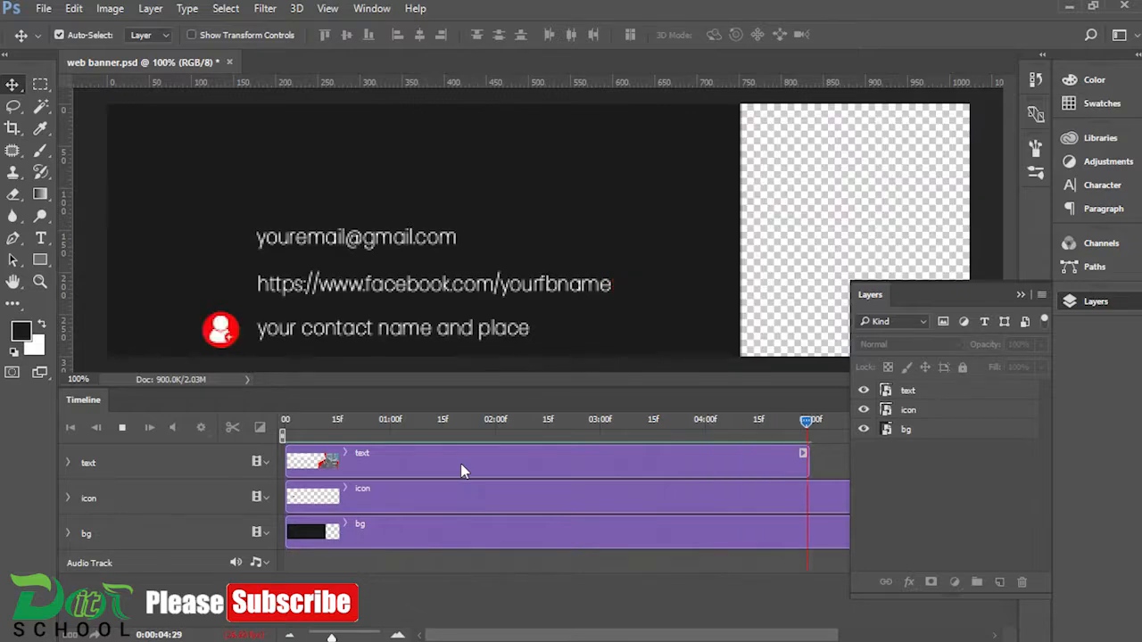
{"action": "key", "text": "space"}
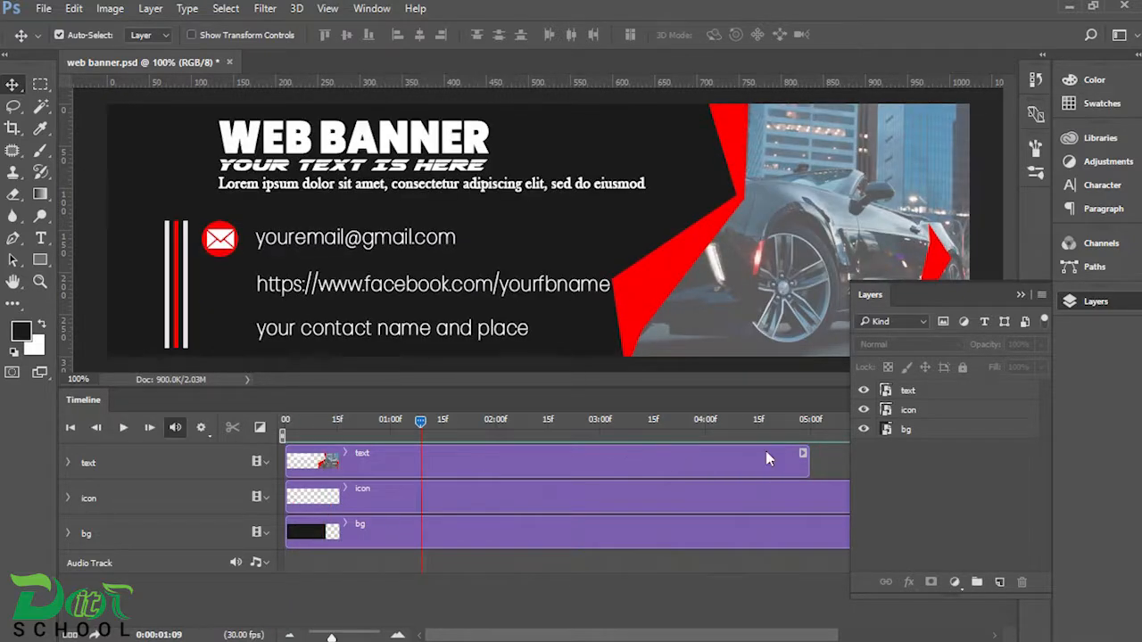
Extend the text clip to end together with the icon and bg clips, and play the animation from the start.
{"action": "double_click", "coordinate": [1016, 287]}
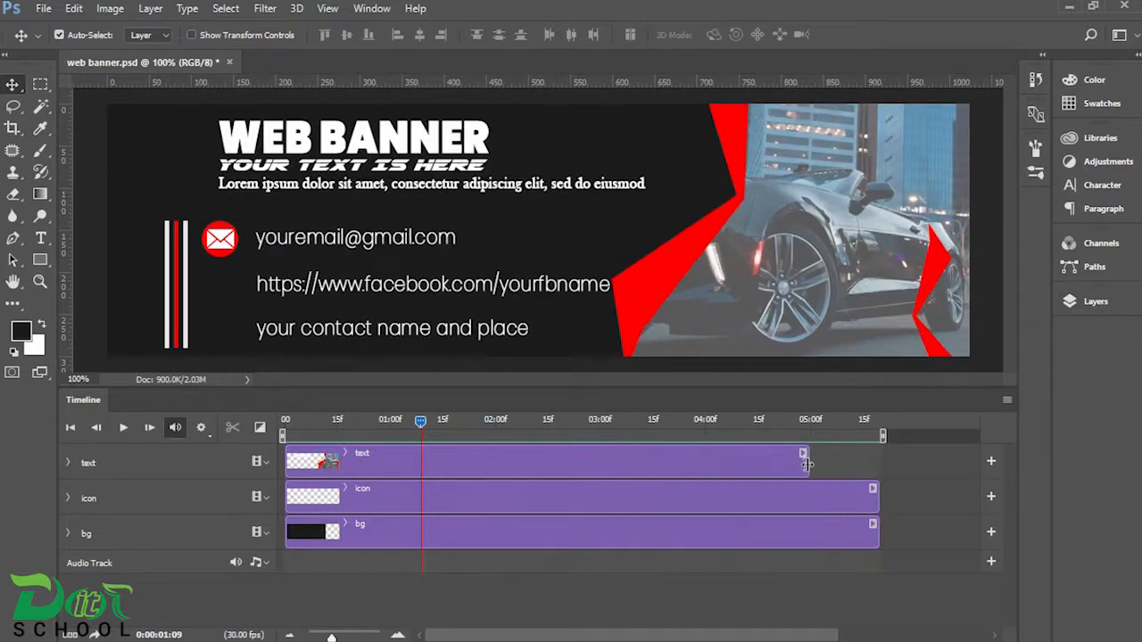
{"action": "left_click_drag", "start_coordinate": [805, 461], "coordinate": [878, 461]}
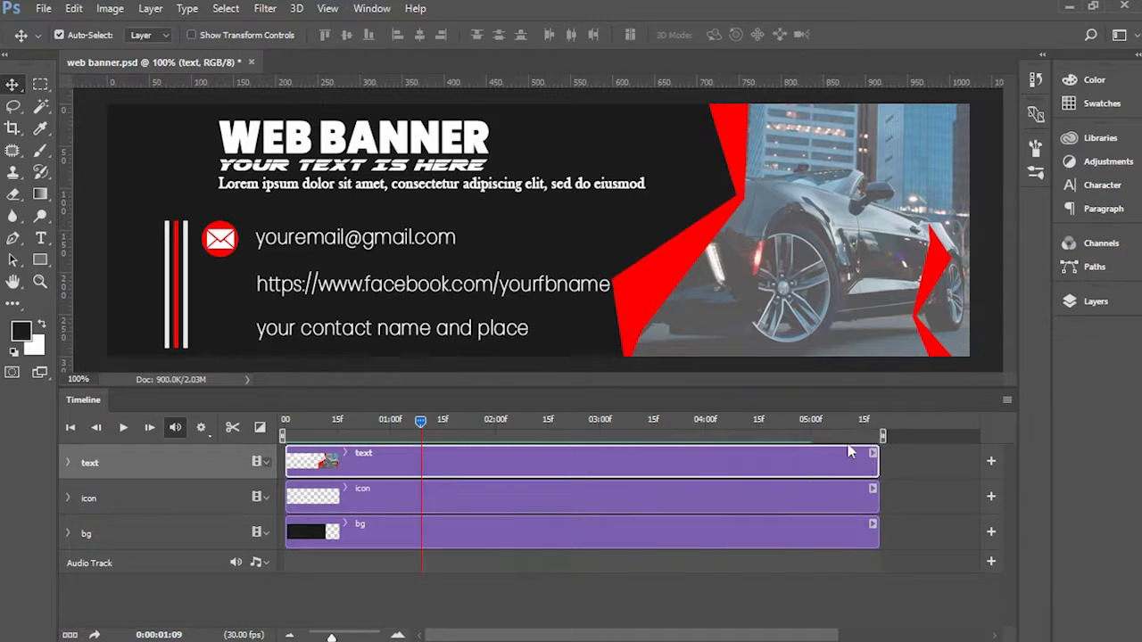
{"action": "left_click_drag", "start_coordinate": [423, 425], "coordinate": [267, 424]}
{"action": "key", "text": "space"}
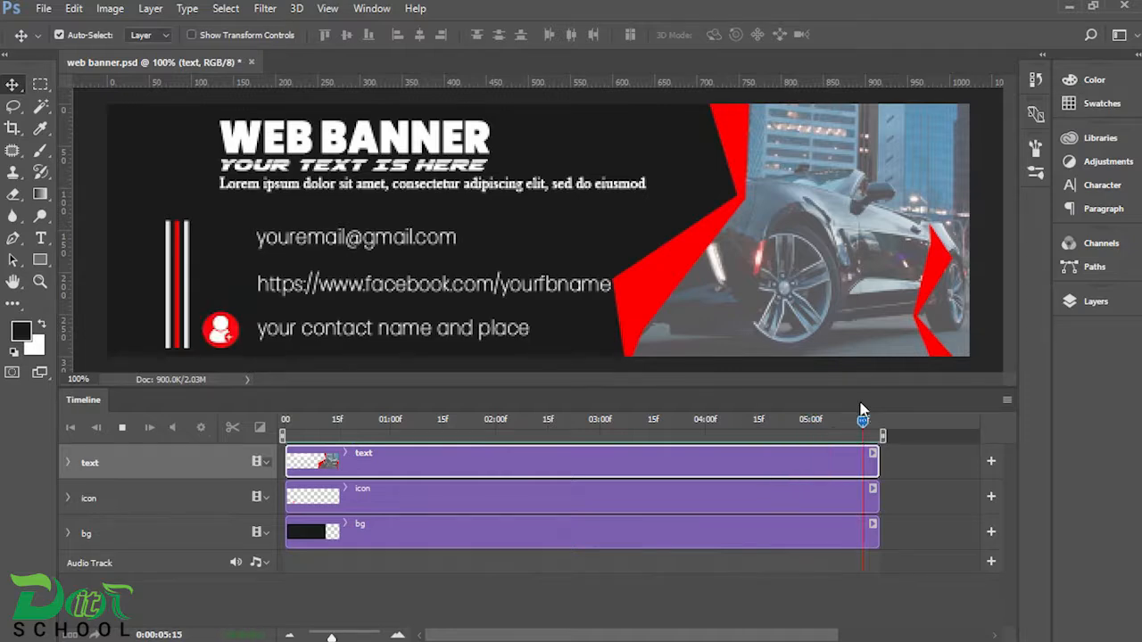
{"action": "key", "text": "space"}
Start a Save for Web (Legacy) export of the banner and choose GIF as the file format.
{"action": "left_click_drag", "start_coordinate": [889, 389], "coordinate": [236, 550]}
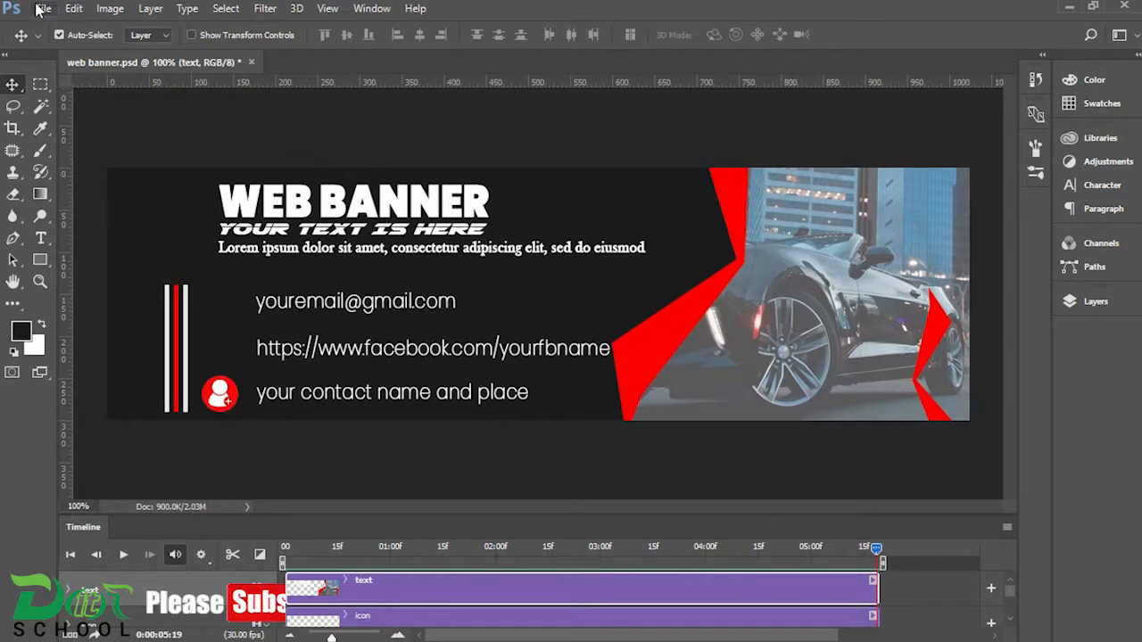
{"action": "left_click", "coordinate": [41, 9]}
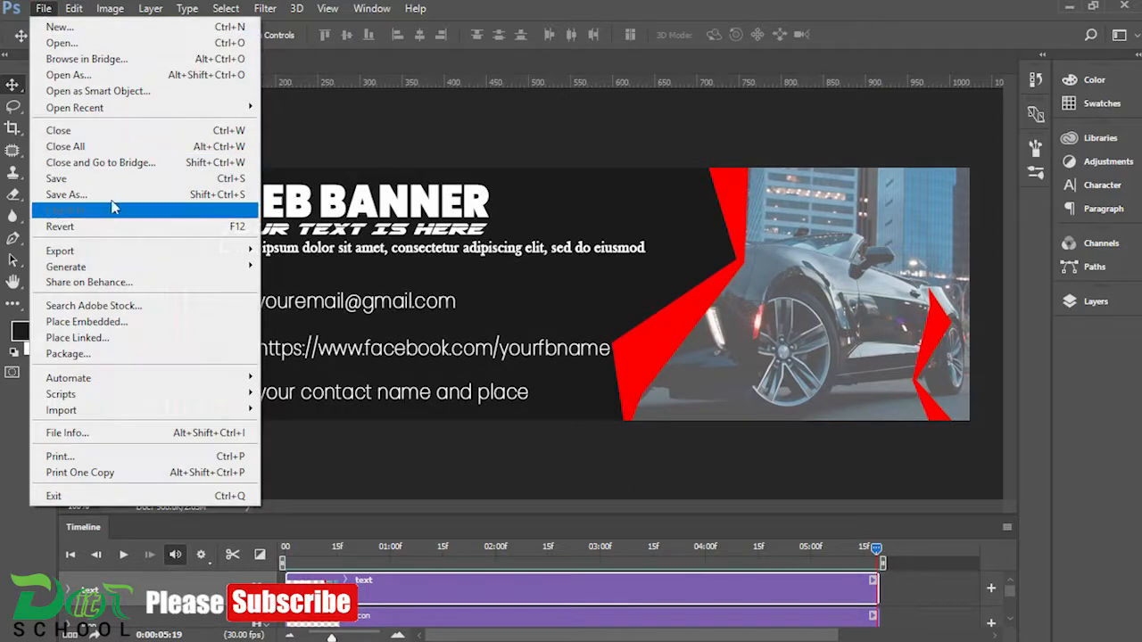
{"action": "mouse_move", "coordinate": [123, 273]}
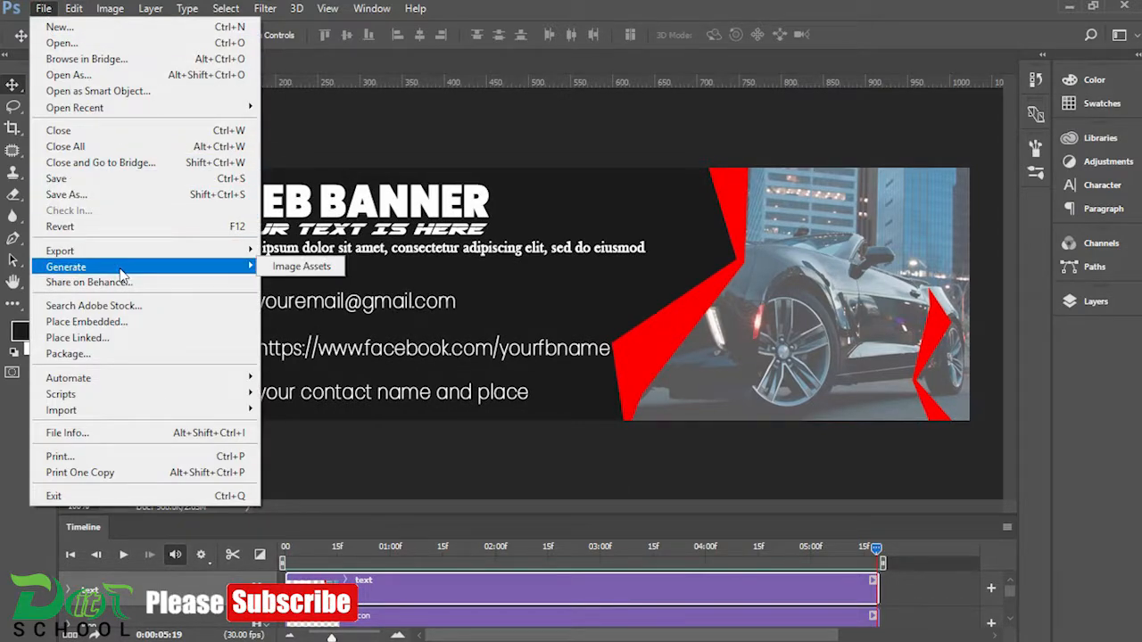
{"action": "mouse_move", "coordinate": [89, 250]}
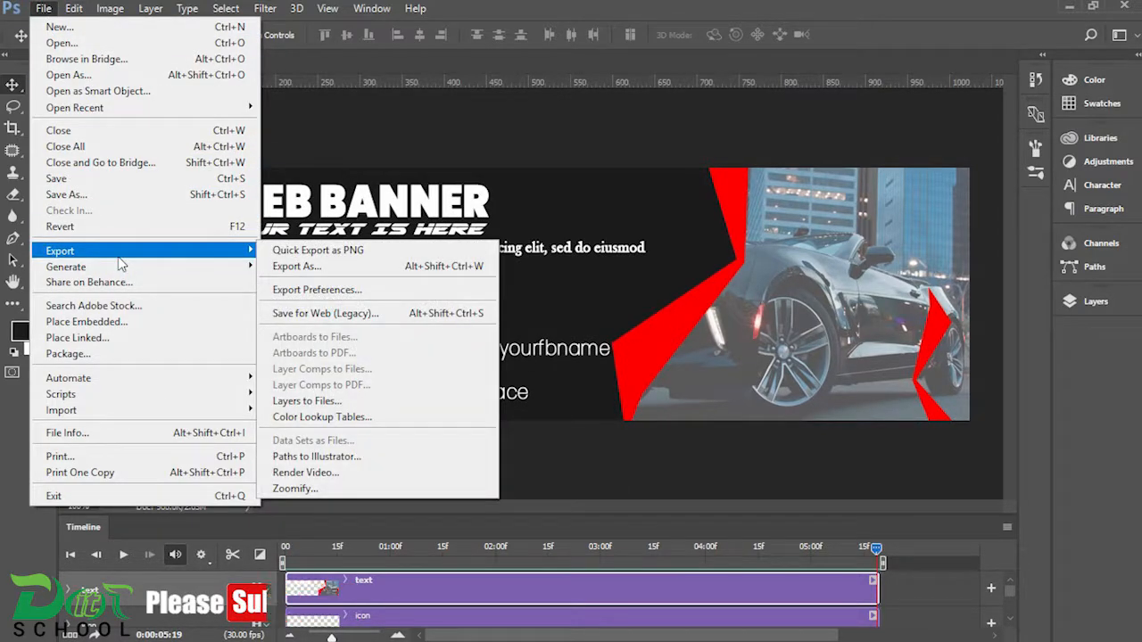
{"action": "left_click", "coordinate": [348, 317]}
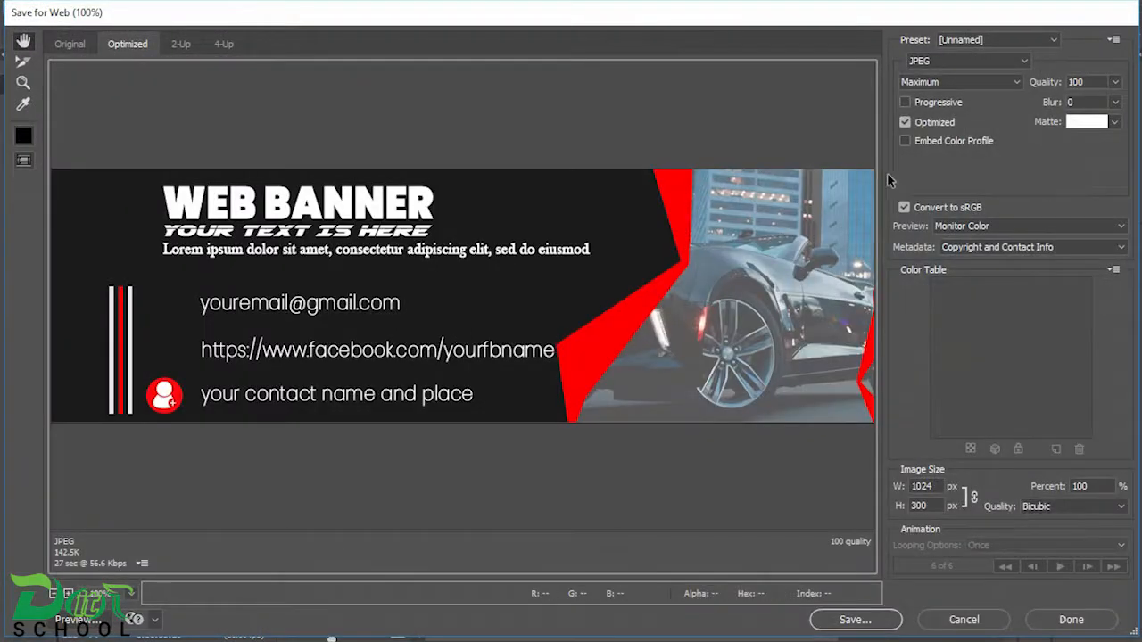
{"action": "left_click", "coordinate": [1005, 65]}
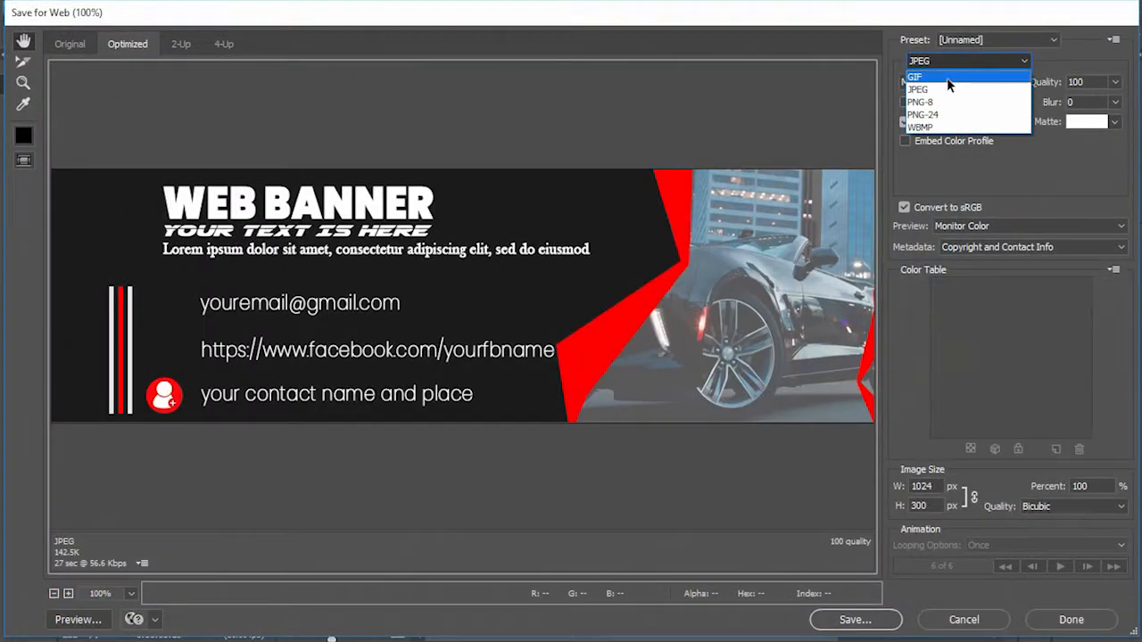
{"action": "left_click", "coordinate": [946, 74]}
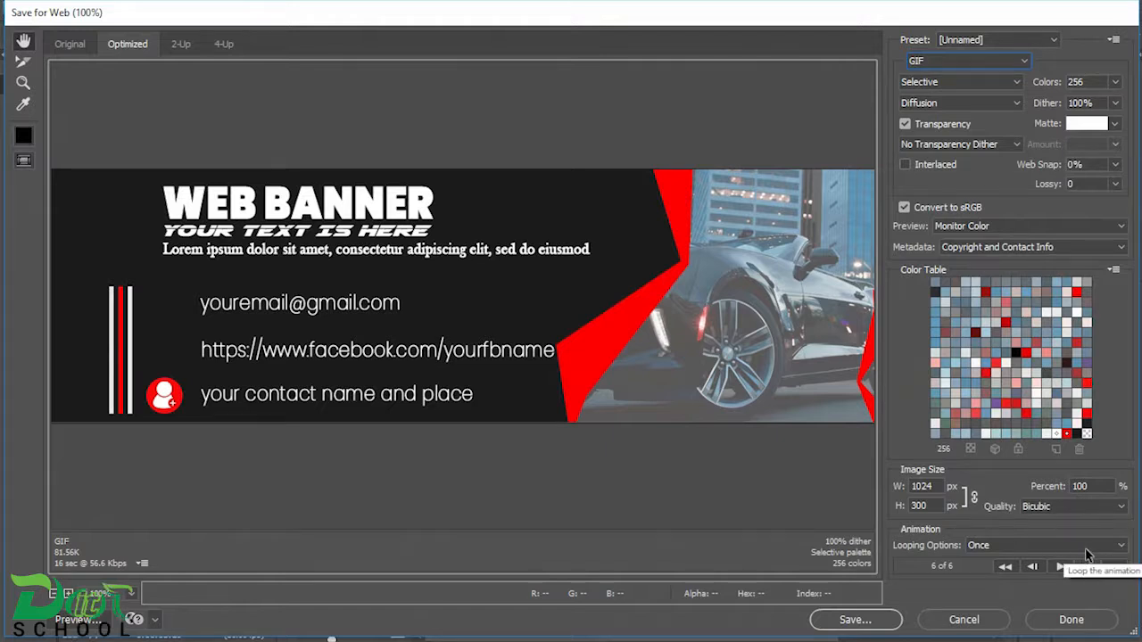
Set the animation to loop Forever and save it to the Desktop as web-banner.gif with Images Only format.
{"action": "left_click", "coordinate": [1087, 554]}
{"action": "left_click", "coordinate": [999, 575]}
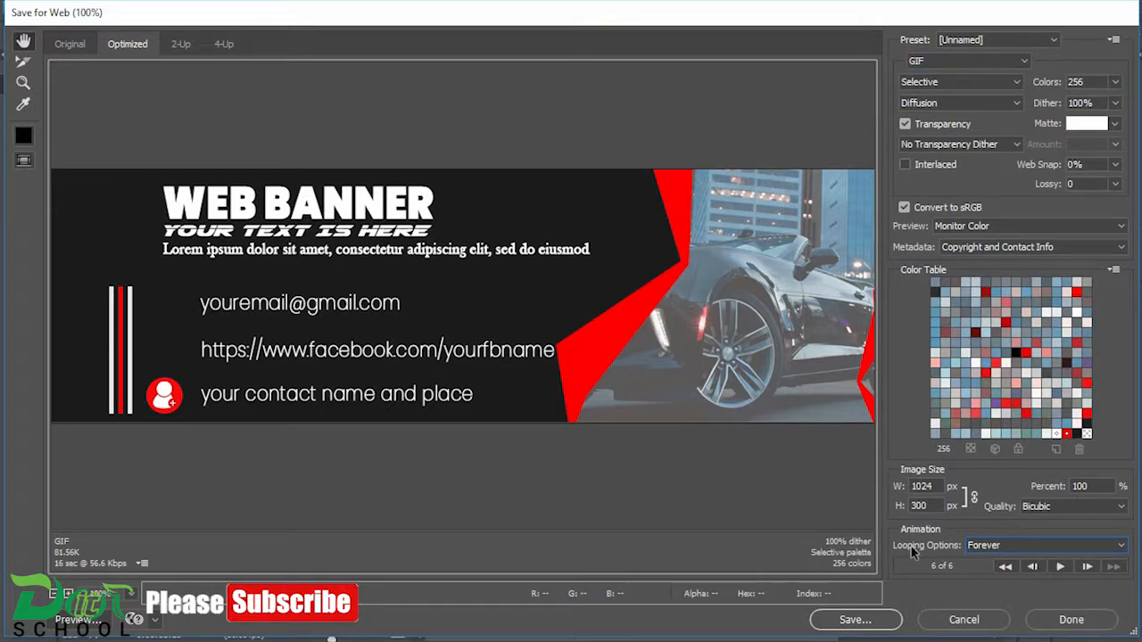
{"action": "left_click", "coordinate": [854, 618]}
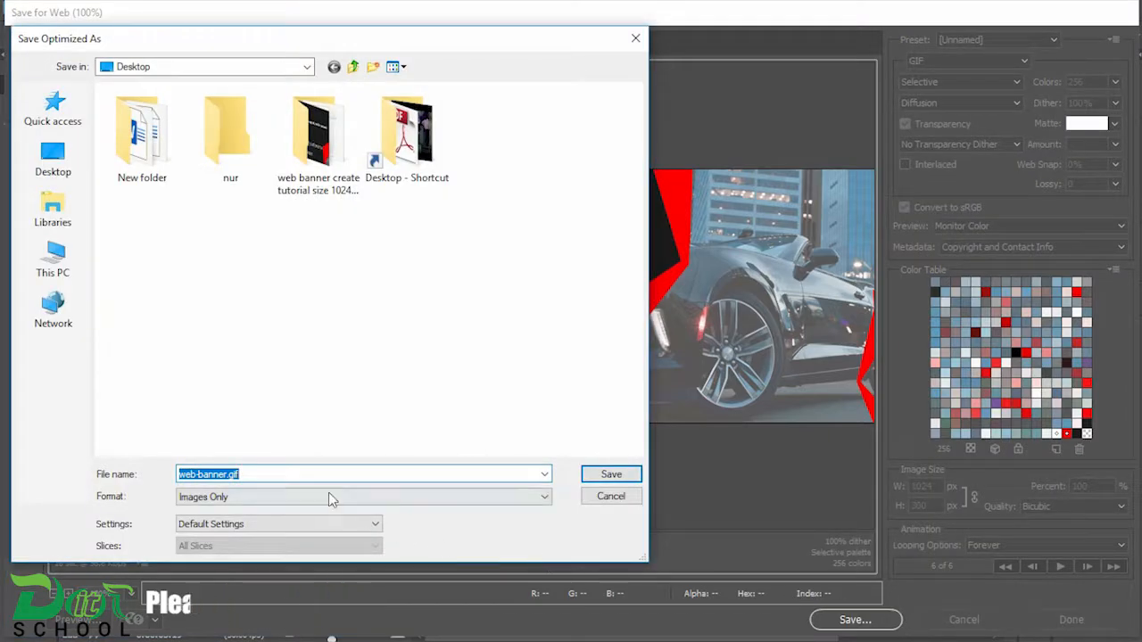
{"action": "left_click", "coordinate": [616, 474]}
Switch to the Windows desktop and select the exported web-banner.gif file.
{"action": "left_click", "coordinate": [1072, 11]}
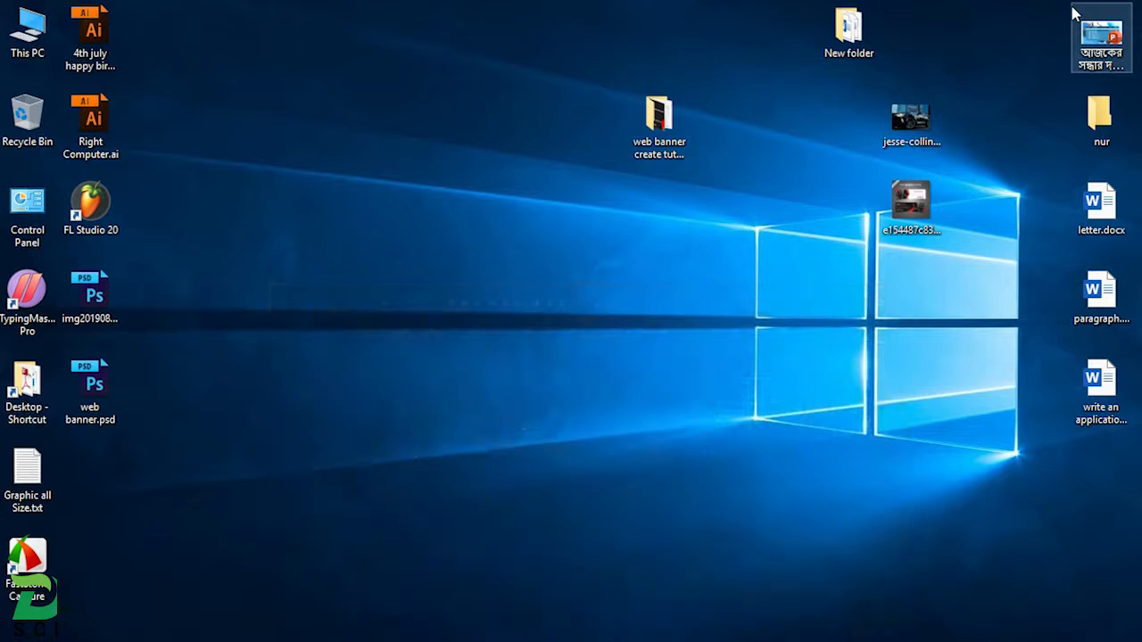
{"action": "left_click", "coordinate": [107, 477]}
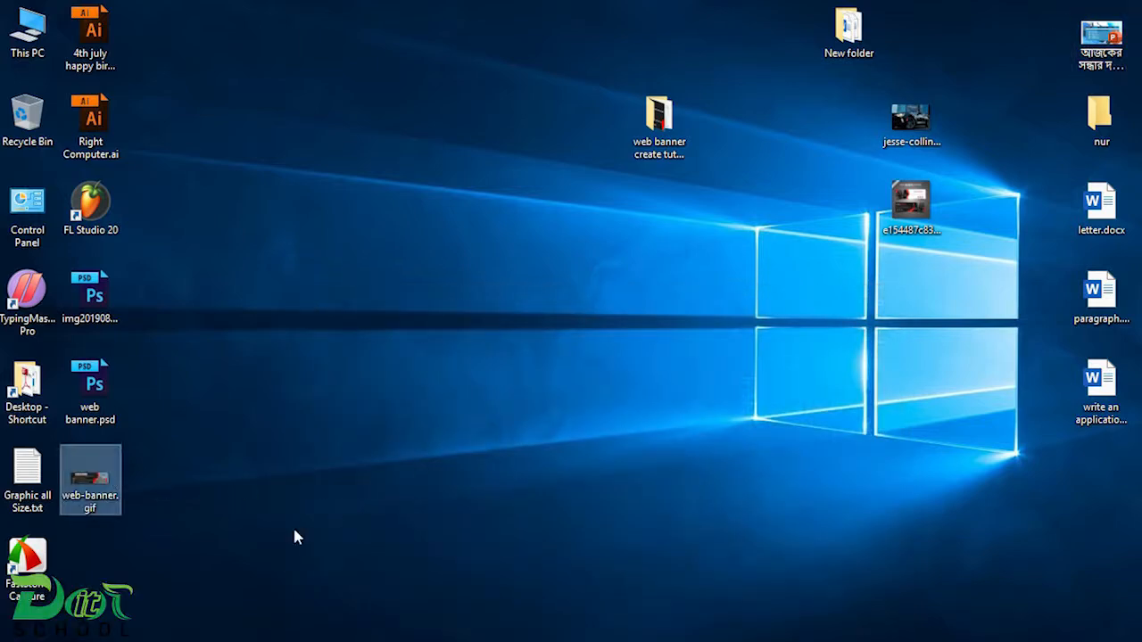